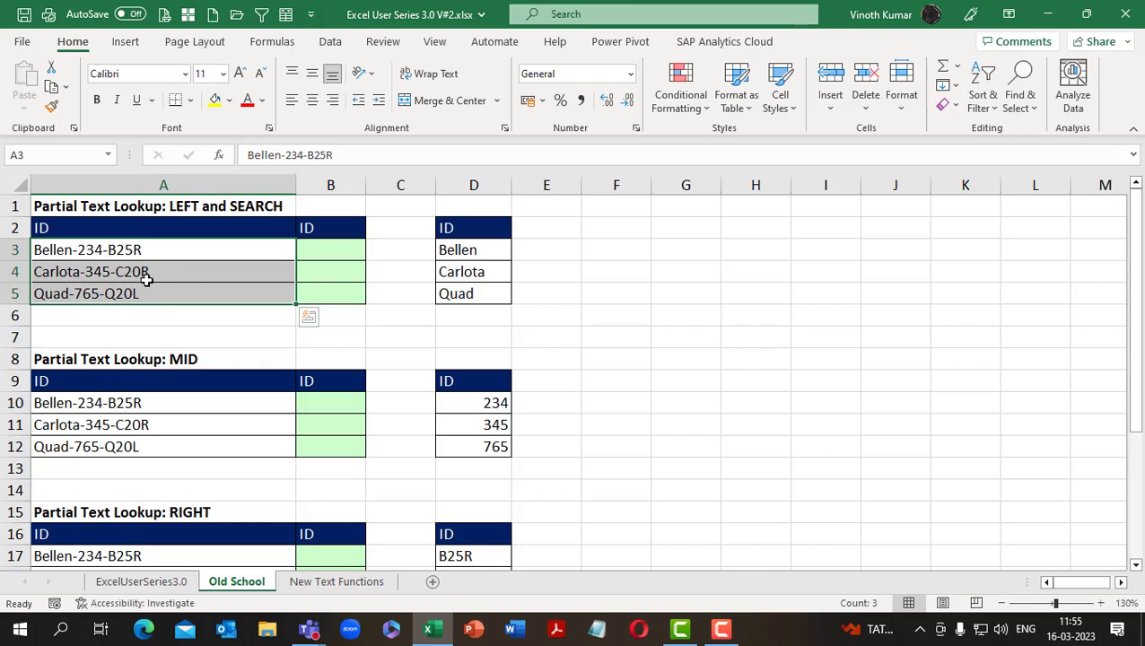
Step: In the Partial Text Lookup: RIGHT section of the Old School sheet, add the heading Len in cell E16
{"action": "left_click_drag", "start_coordinate": [480, 248], "coordinate": [479, 289]}
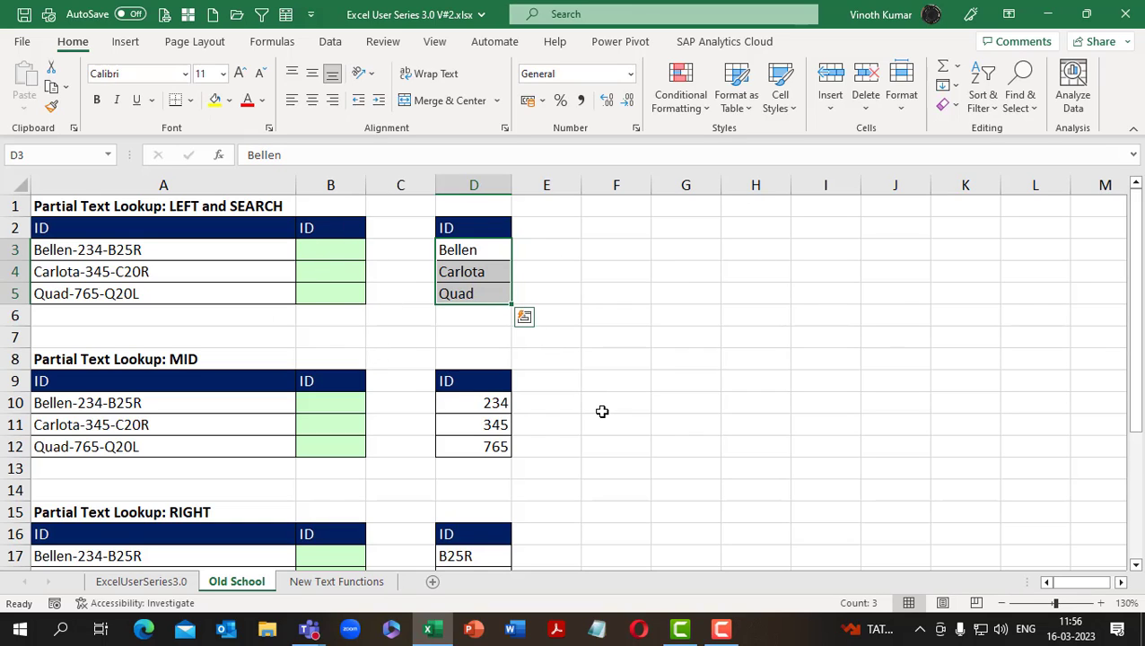
{"action": "scroll", "coordinate": [601, 411], "scroll_direction": "down", "scroll_amount": 2}
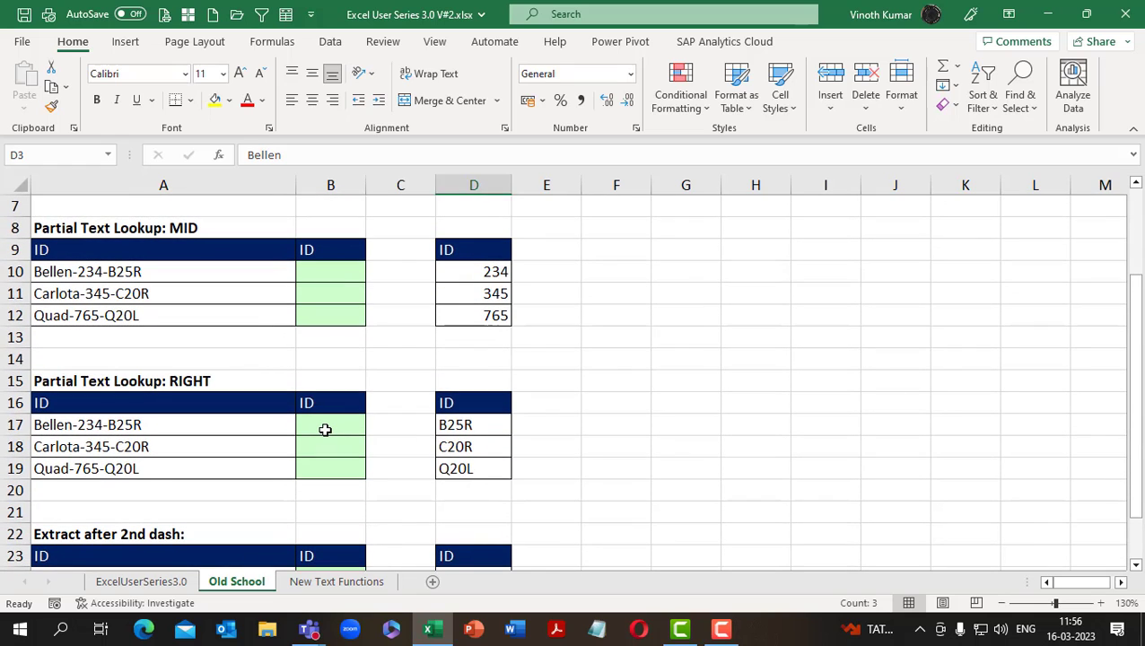
{"action": "left_click", "coordinate": [325, 429]}
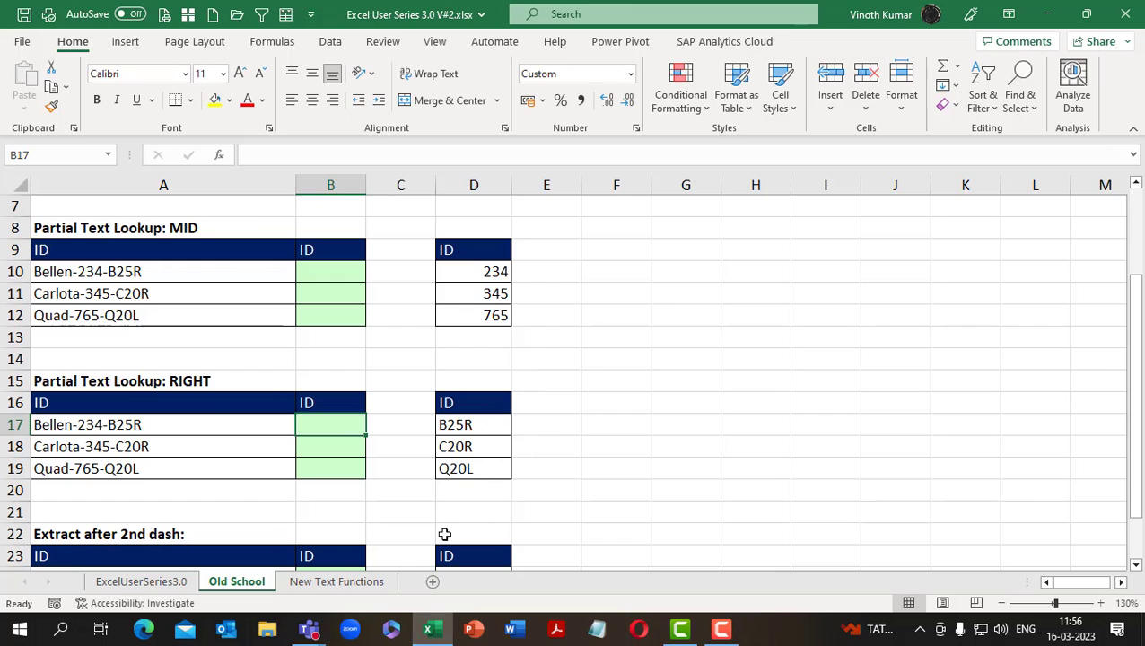
{"action": "left_click_drag", "start_coordinate": [212, 427], "coordinate": [212, 477]}
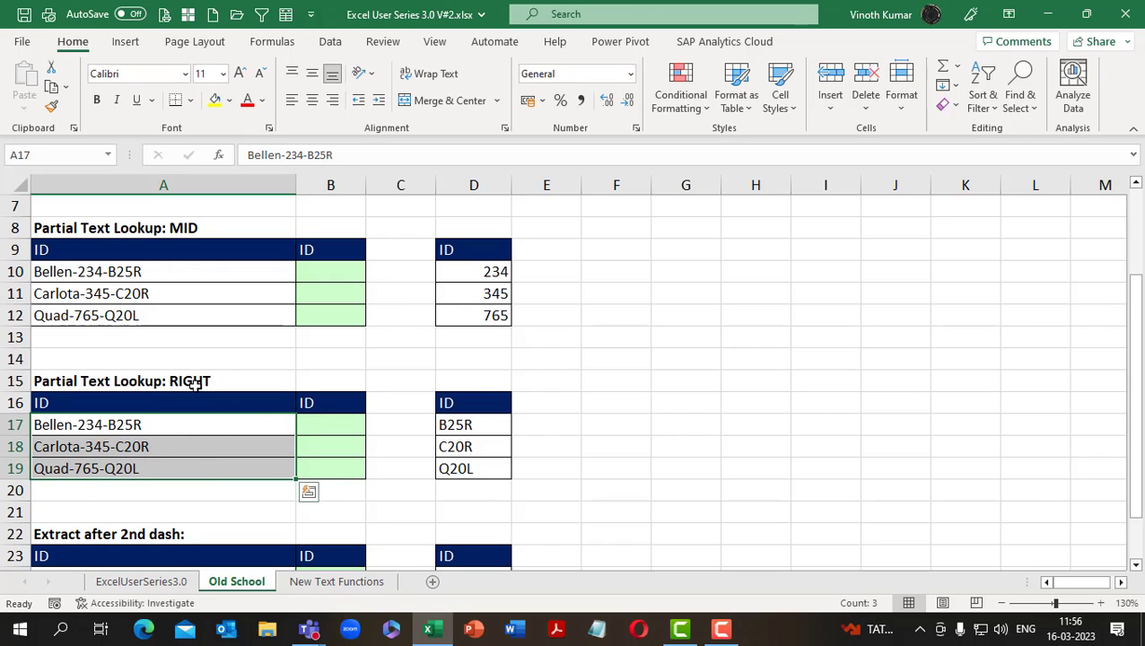
{"action": "left_click", "coordinate": [554, 406]}
{"action": "key", "text": "ctrl+d"}
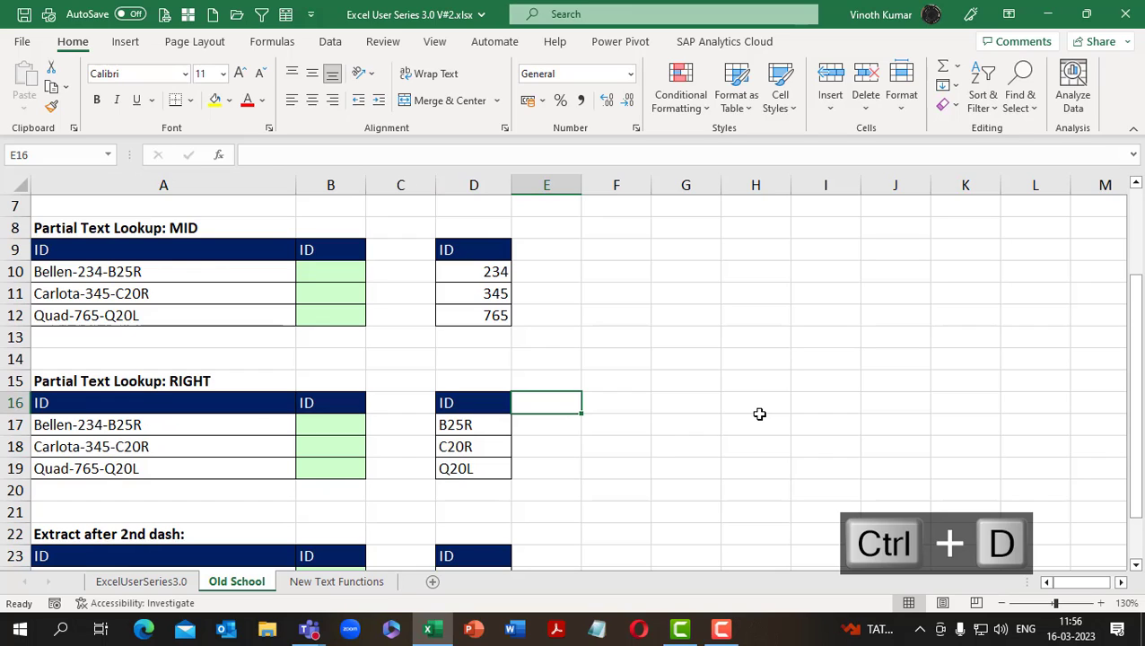
{"action": "type", "text": "Len"}
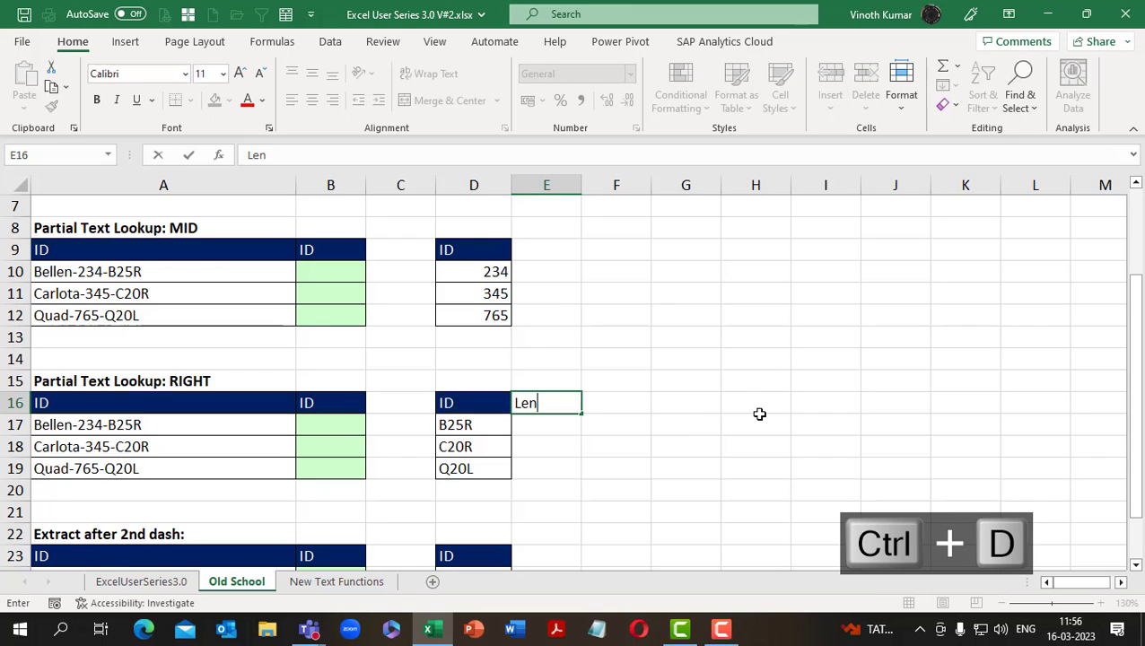
{"action": "key", "text": "Return"}
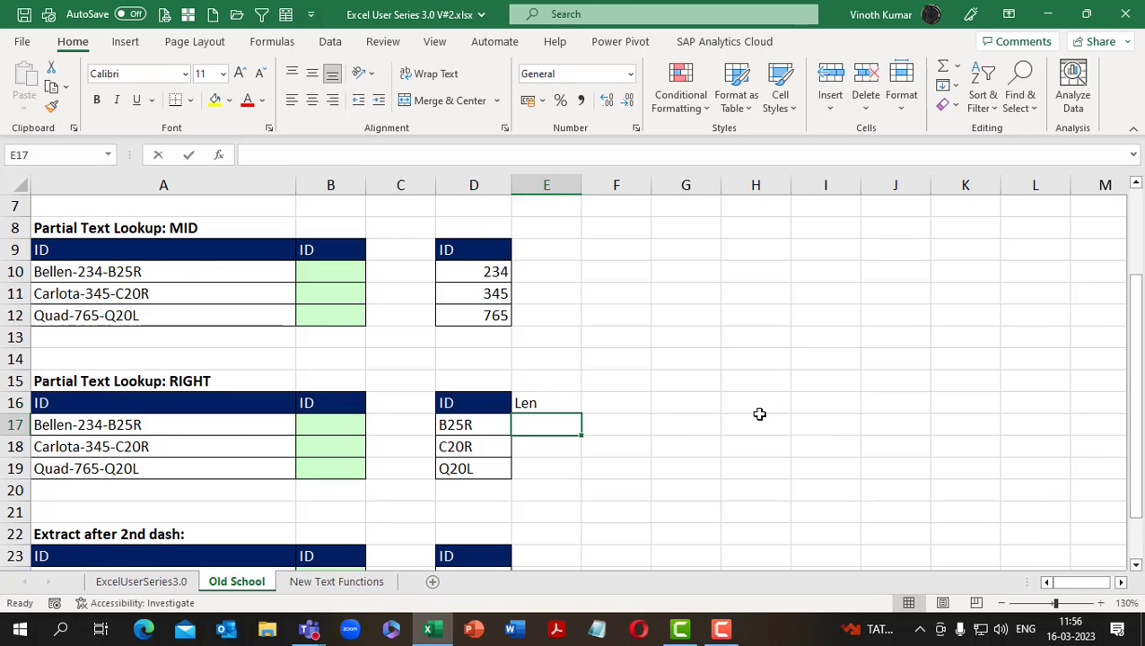
Step: Calculate the character length of each expected ID with =LEN(D17) in E17, filled down to E19
{"action": "type", "text": "=len"}
{"action": "key", "text": "Tab"}
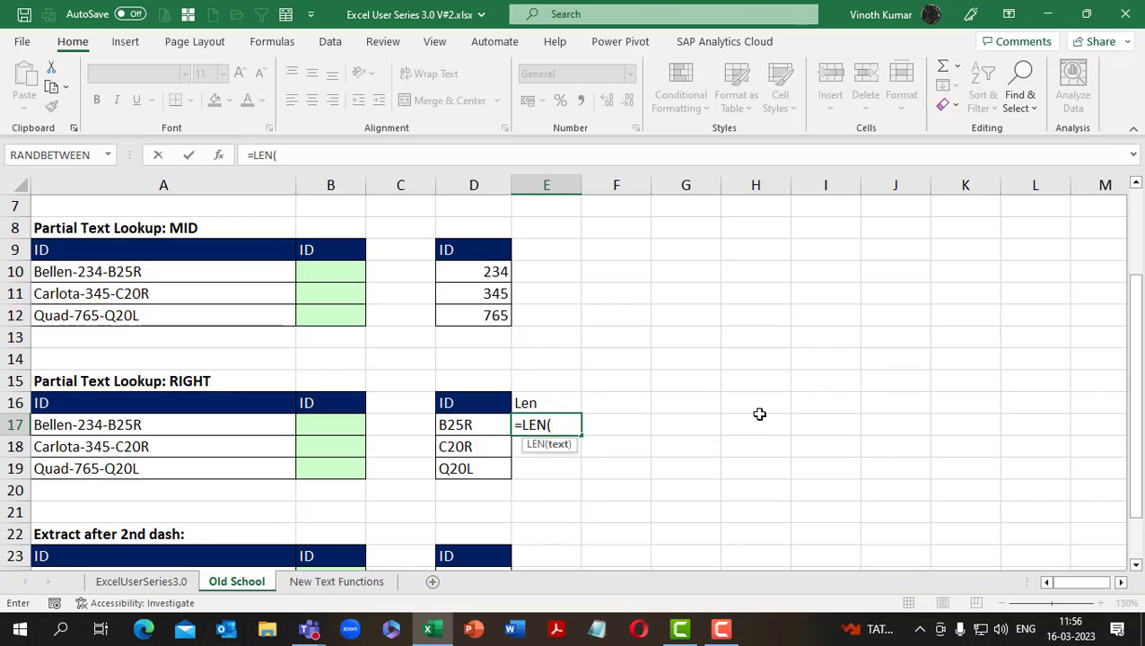
{"action": "key", "text": "Left"}
{"action": "key", "text": "ctrl+Return"}
{"action": "key", "text": "shift+Down"}
{"action": "key", "text": "shift+Down"}
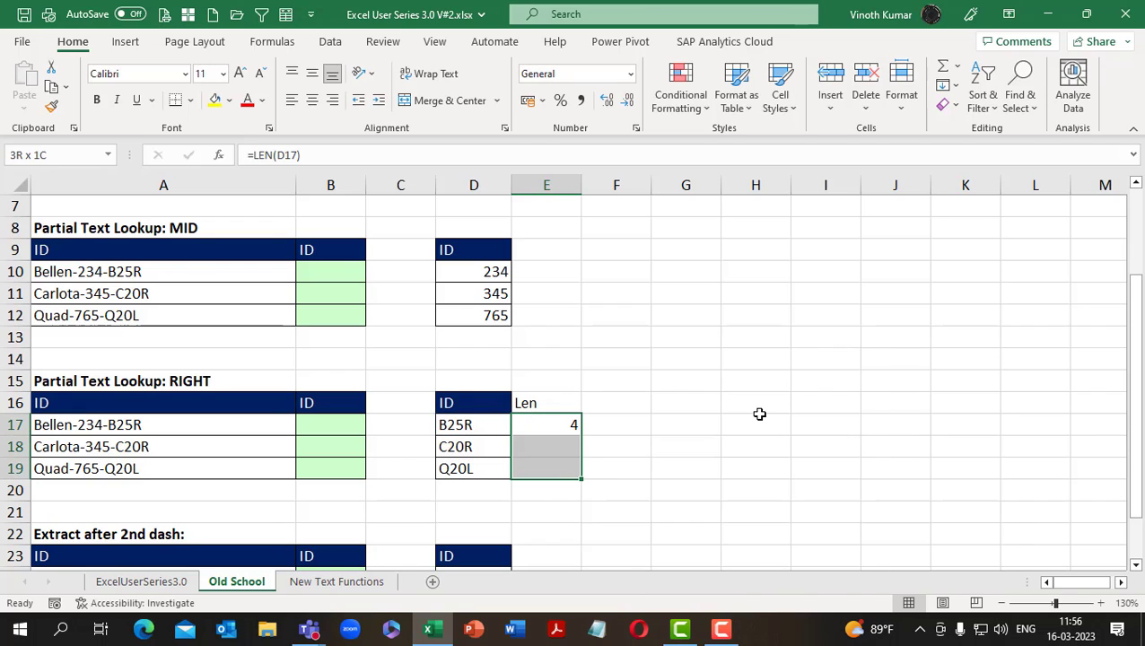
{"action": "key", "text": "ctrl+d"}
{"action": "key", "text": "ctrl+shift+Down"}
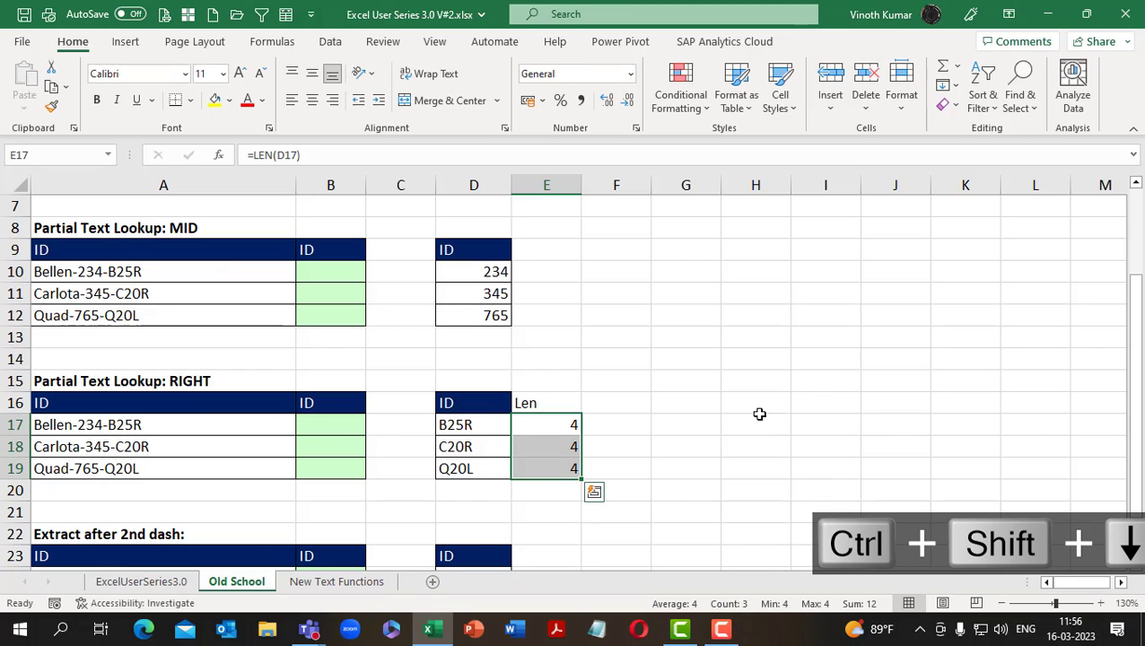
Step: Compare the full IDs in A17:A19 with the expected extracts and their lengths in the RIGHT section
{"action": "key", "text": "Left"}
{"action": "key", "text": "Left"}
{"action": "key", "text": "Left"}
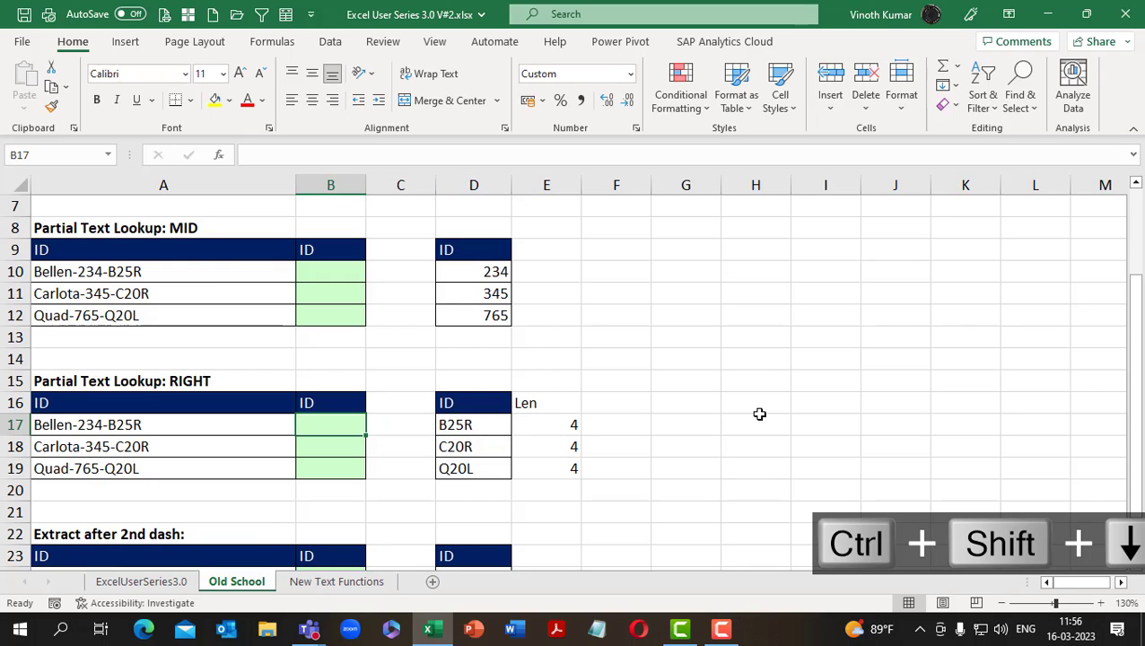
{"action": "key", "text": "Left"}
{"action": "key", "text": "ctrl+shift+Down"}
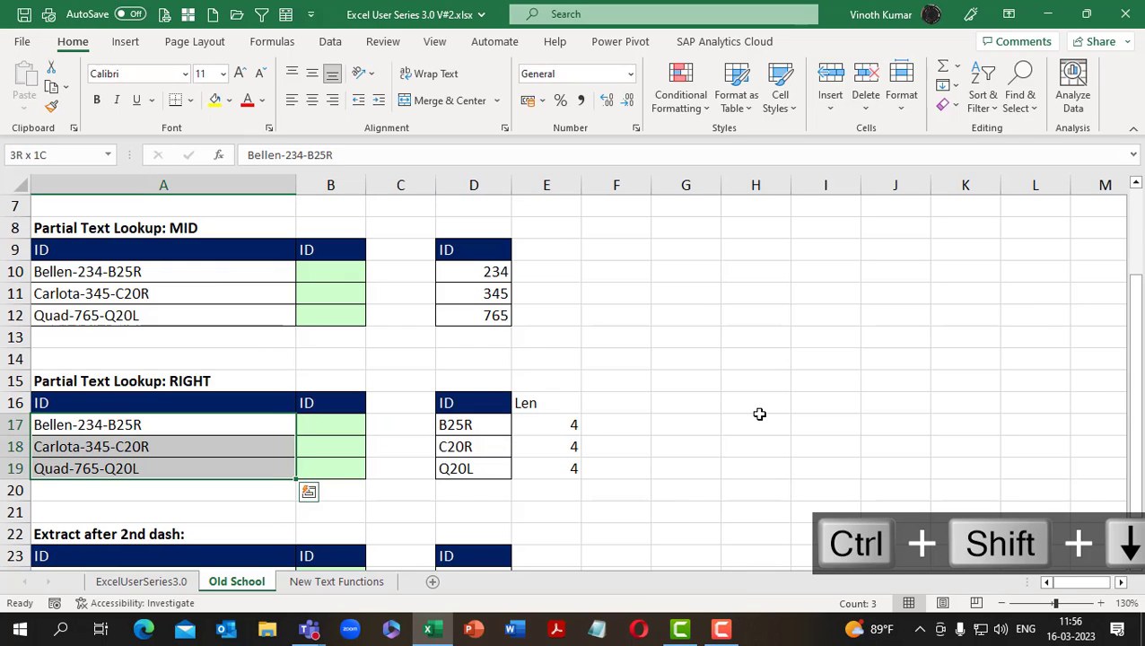
{"action": "key", "text": "Right"}
{"action": "key", "text": "Right"}
{"action": "key", "text": "Right"}
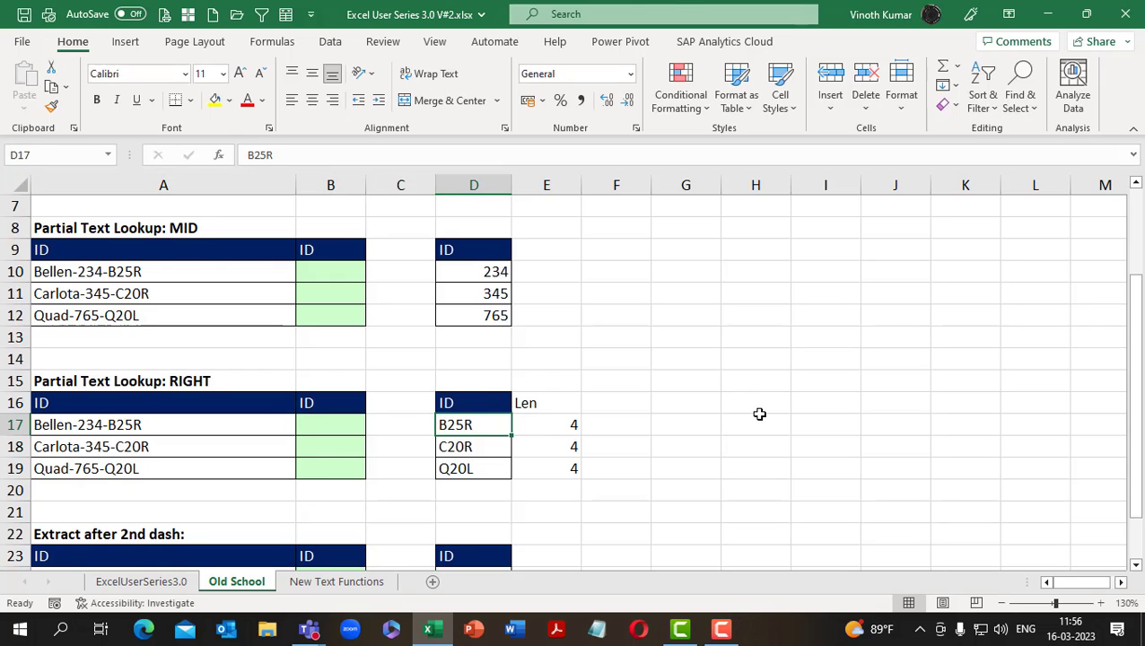
{"action": "key", "text": "Down"}
{"action": "key", "text": "Down"}
{"action": "key", "text": "Up"}
{"action": "key", "text": "Up"}
{"action": "key", "text": "Up"}
{"action": "key", "text": "Left"}
{"action": "key", "text": "Left"}
{"action": "key", "text": "Left"}
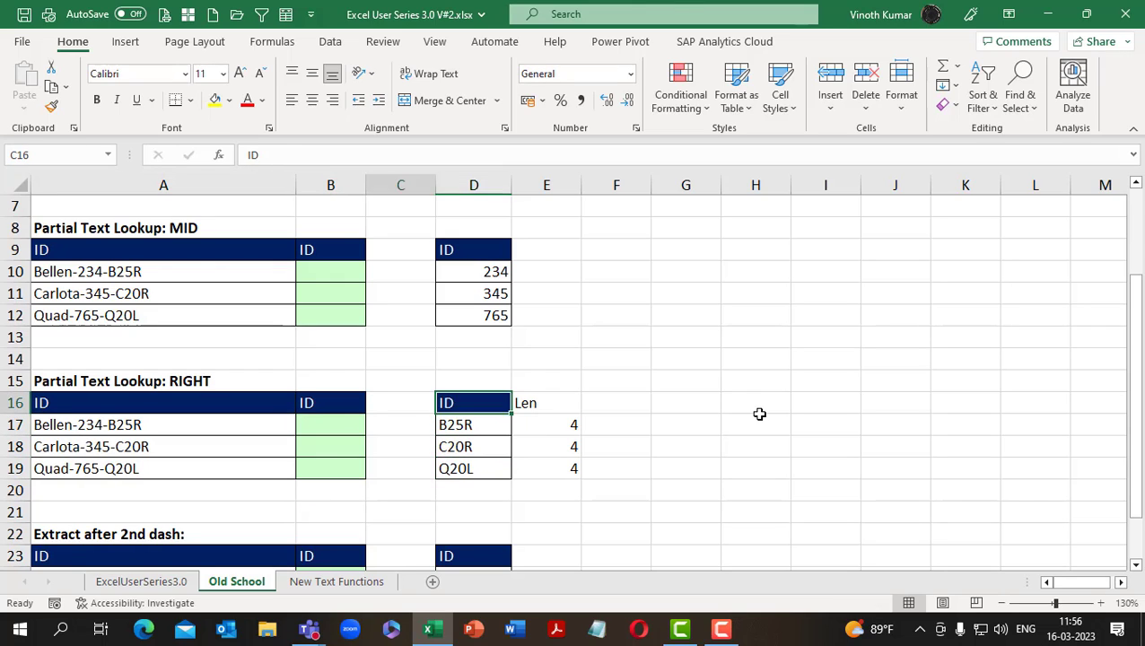
{"action": "key", "text": "Down"}
{"action": "key", "text": "shift+Down"}
{"action": "key", "text": "shift+Down"}
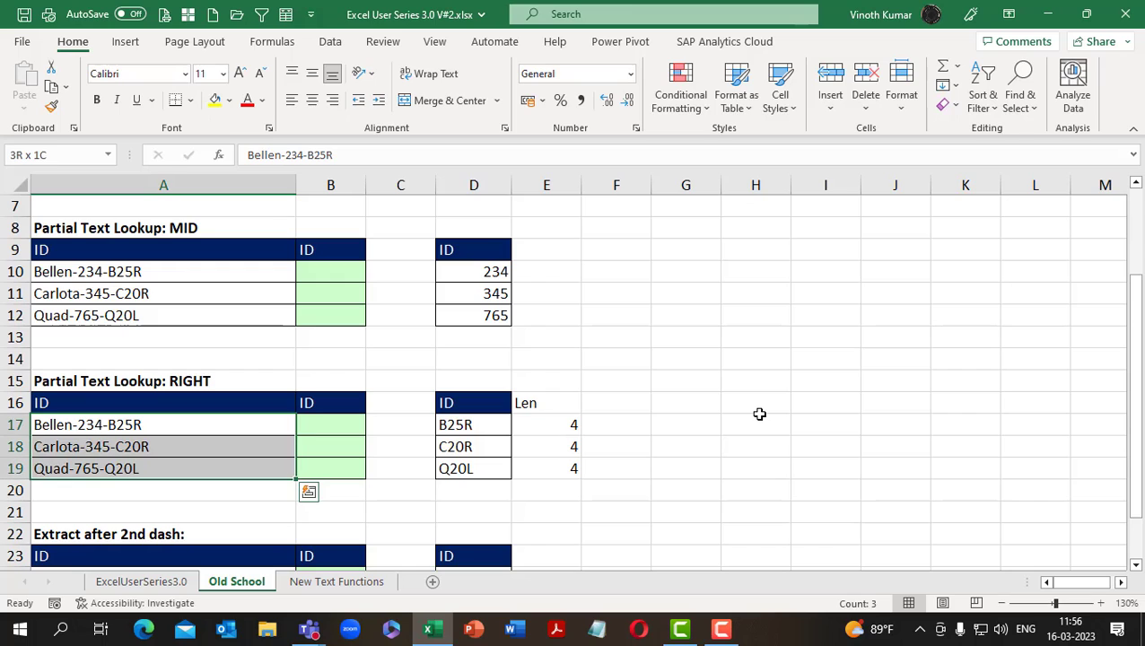
{"action": "key", "text": "ctrl+Return"}
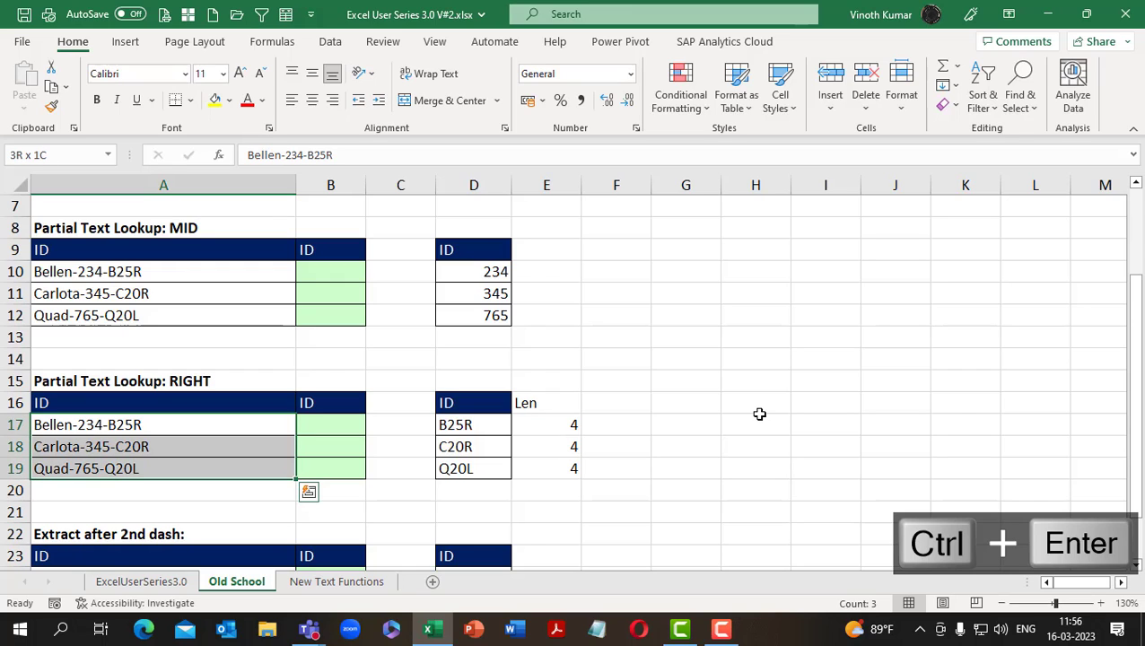
Step: Extract the last four characters of each ID with =RIGHT(A17,4) in B17, filled down to B19
{"action": "key", "text": "Right"}
{"action": "key", "text": "ctrl+d"}
{"action": "type", "text": "="}
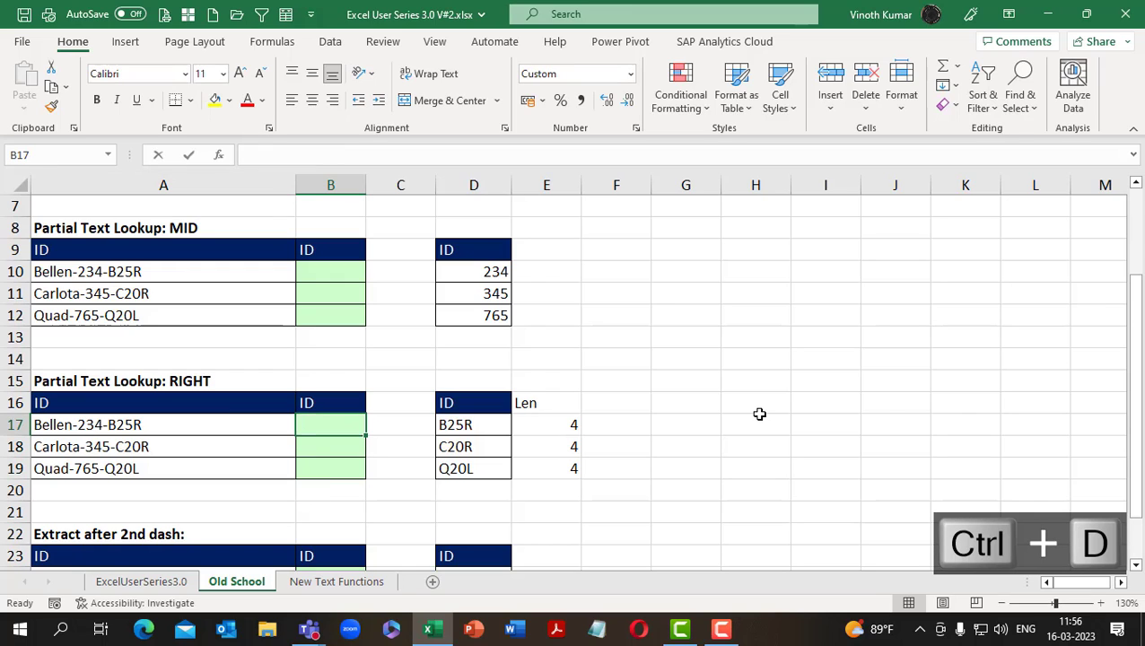
{"action": "type", "text": "right"}
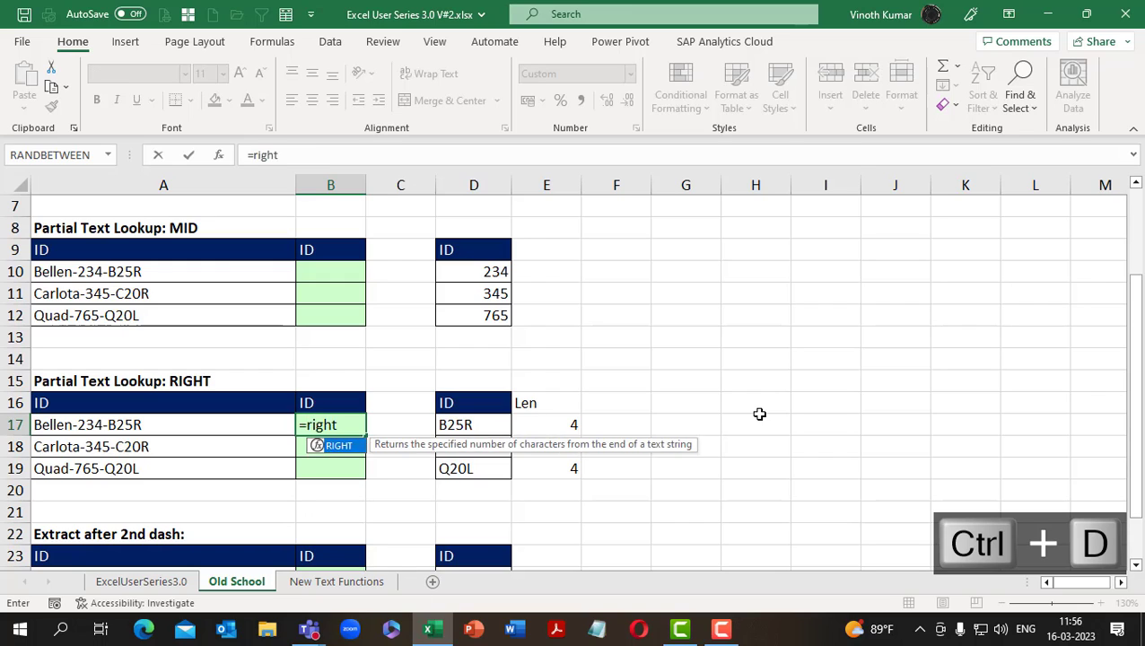
{"action": "key", "text": "Tab"}
{"action": "key", "text": "Left"}
{"action": "type", "text": ",4)"}
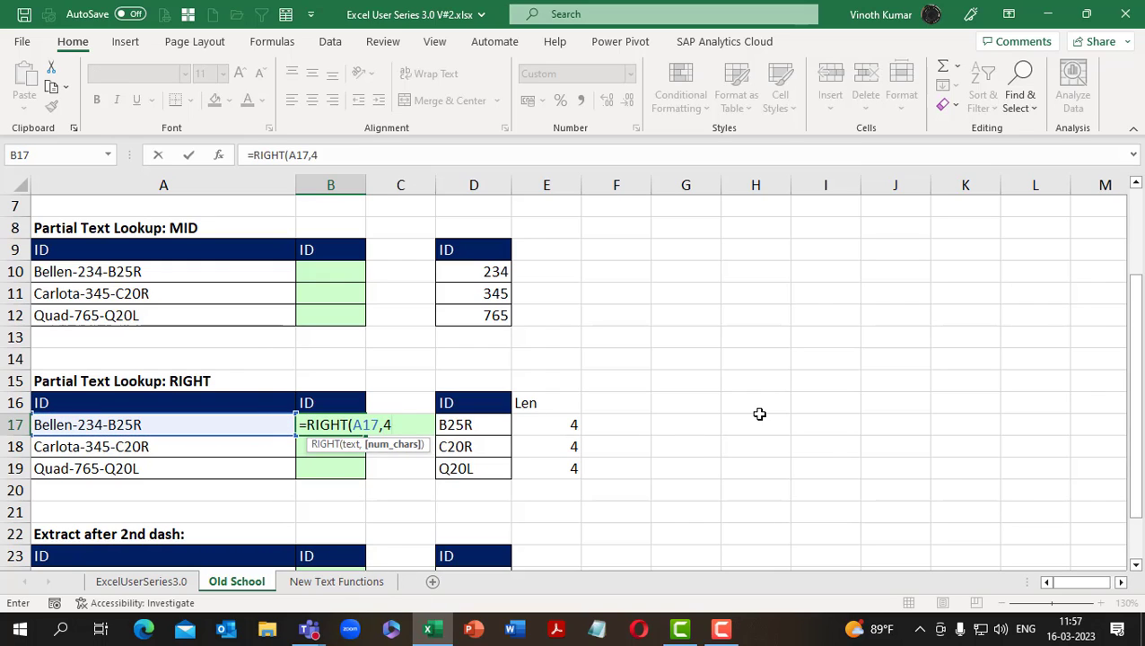
{"action": "key", "text": "ctrl+Return"}
{"action": "key", "text": "shift+Down"}
{"action": "key", "text": "shift+Down"}
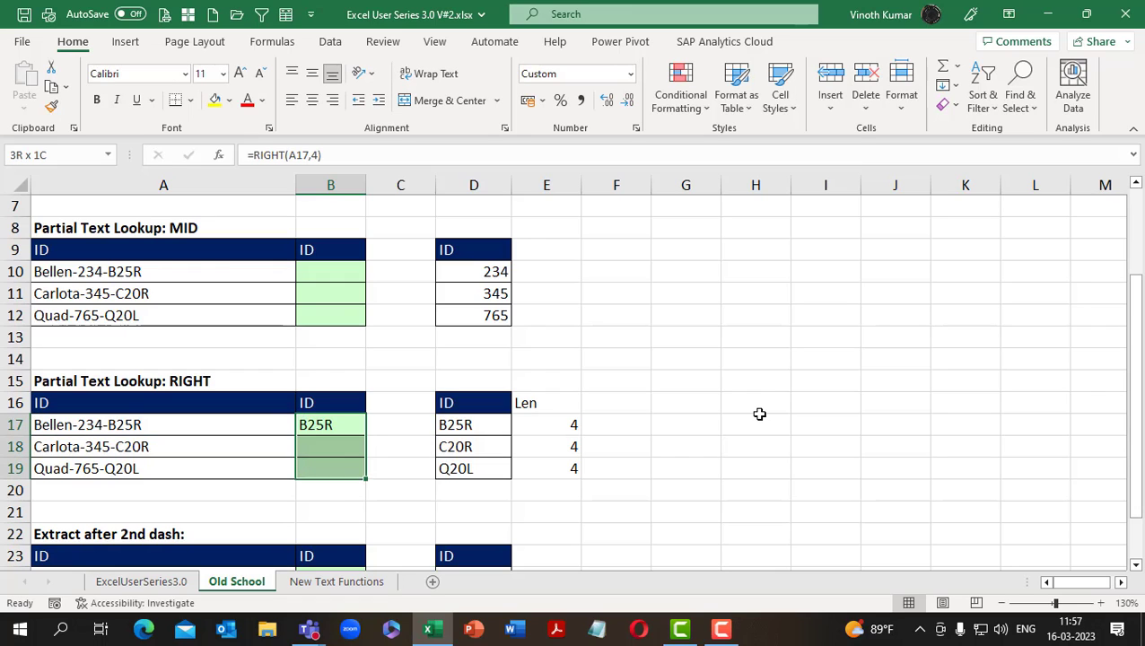
{"action": "key", "text": "ctrl+d"}
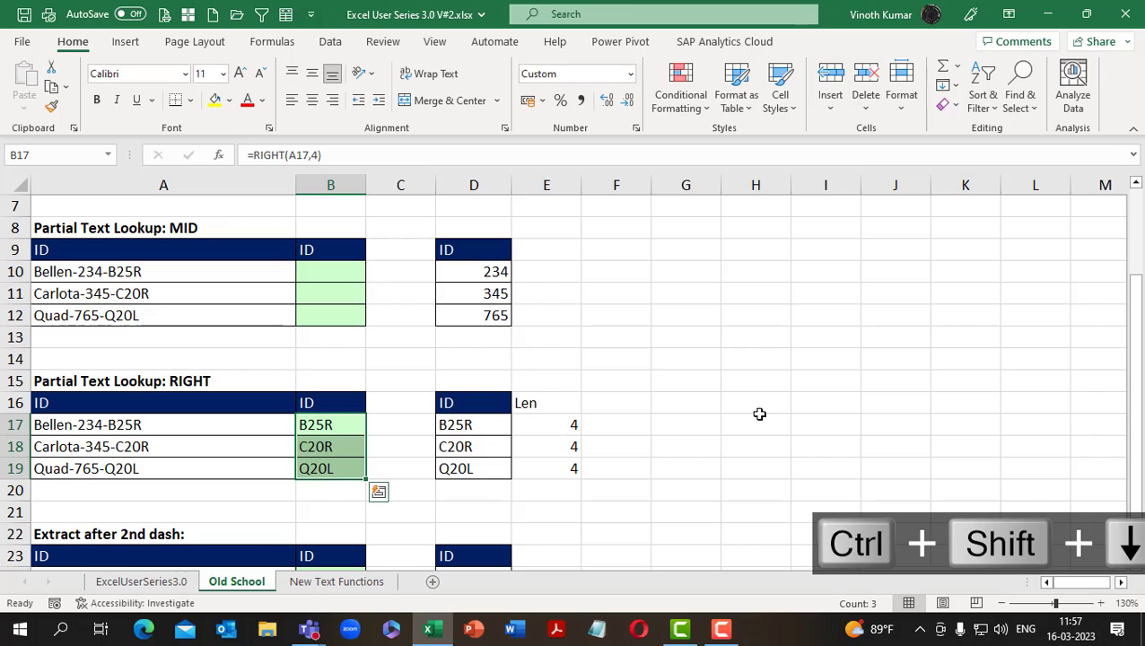
{"action": "key", "text": "ctrl+Return"}
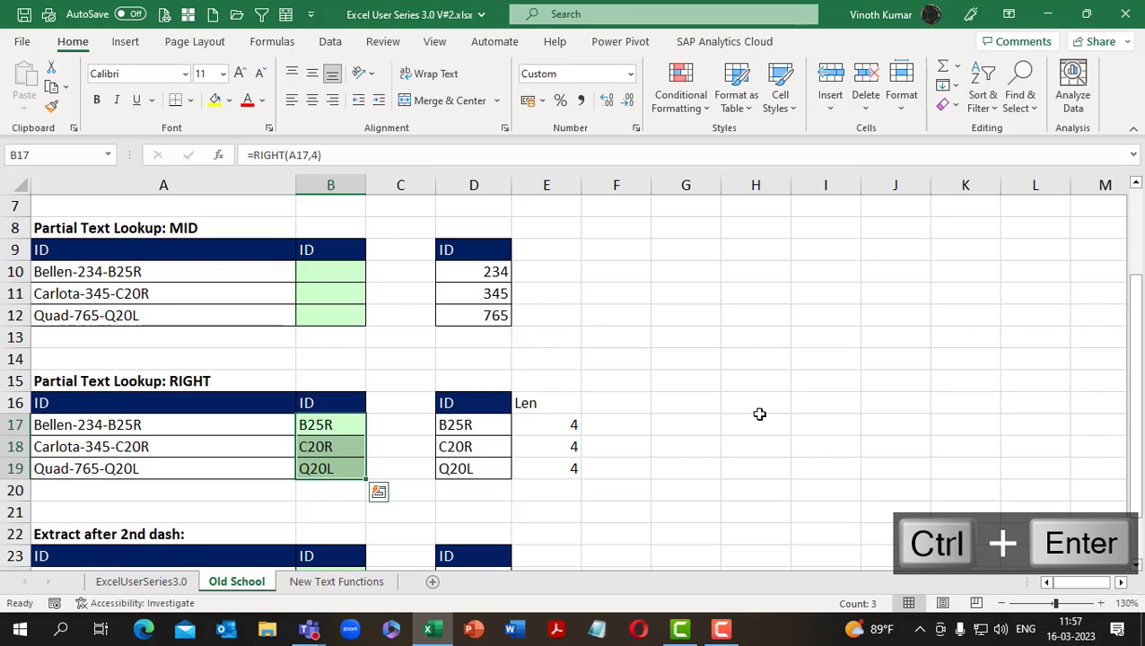
Step: Clear B17:B19 and enter the single array formula =RIGHT(A17:A19,4) in B17
{"action": "key", "text": "Delete"}
{"action": "key", "text": "shift+BackSpace"}
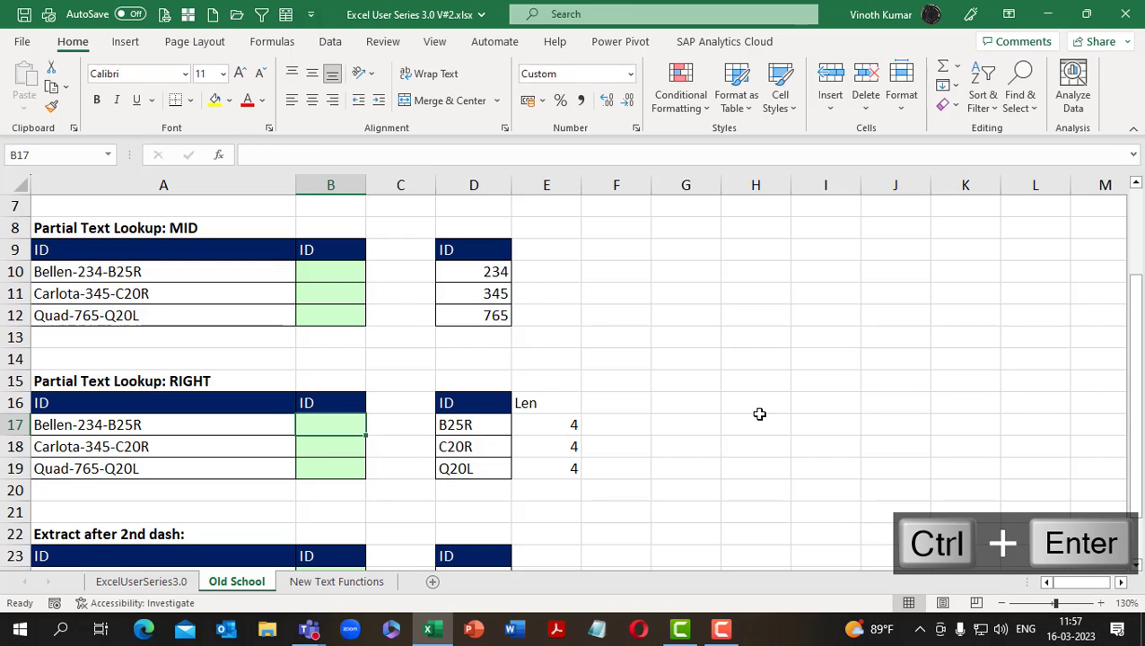
{"action": "type", "text": "=right"}
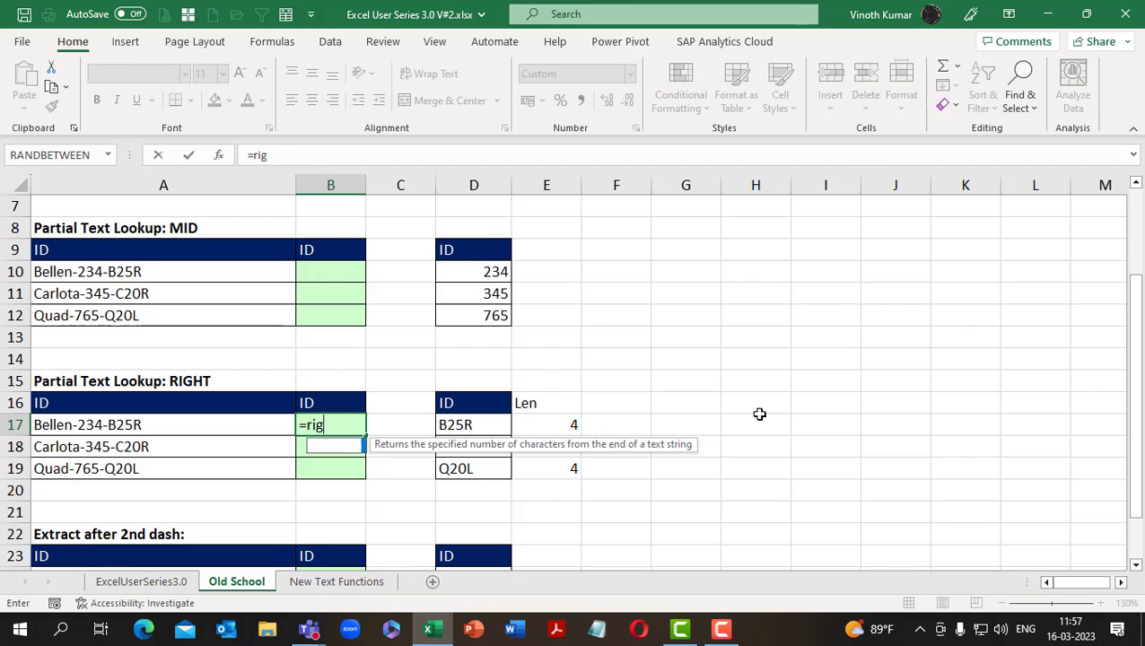
{"action": "key", "text": "Tab"}
{"action": "key", "text": "Left"}
{"action": "key", "text": "shift+Down"}
{"action": "key", "text": "shift+Down"}
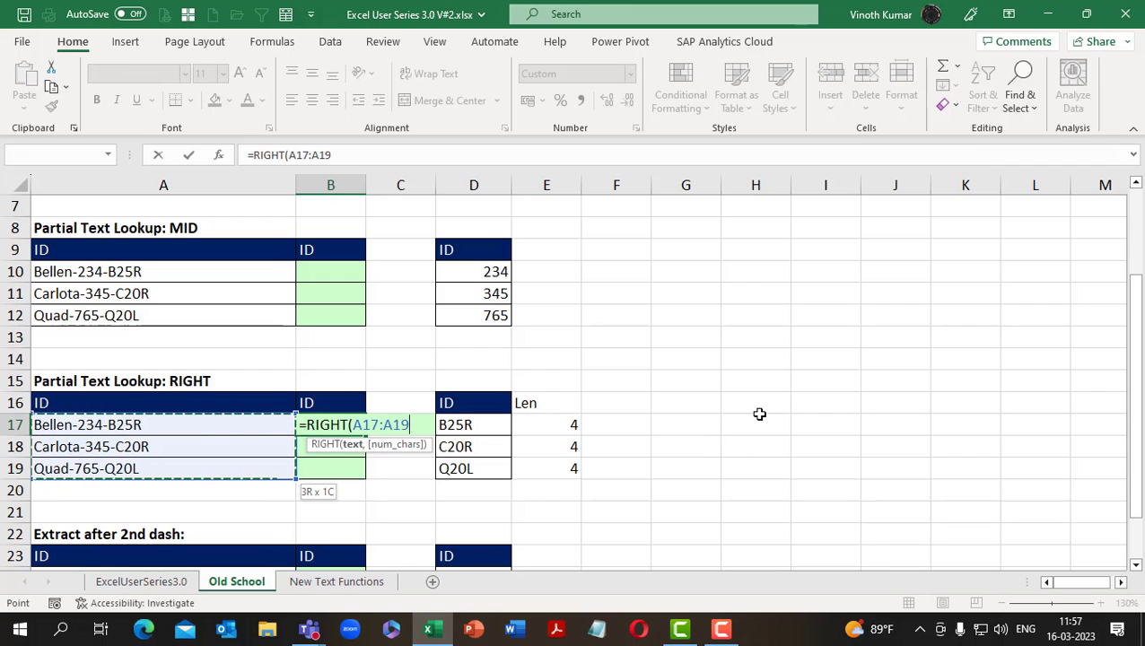
{"action": "type", "text": ",4"}
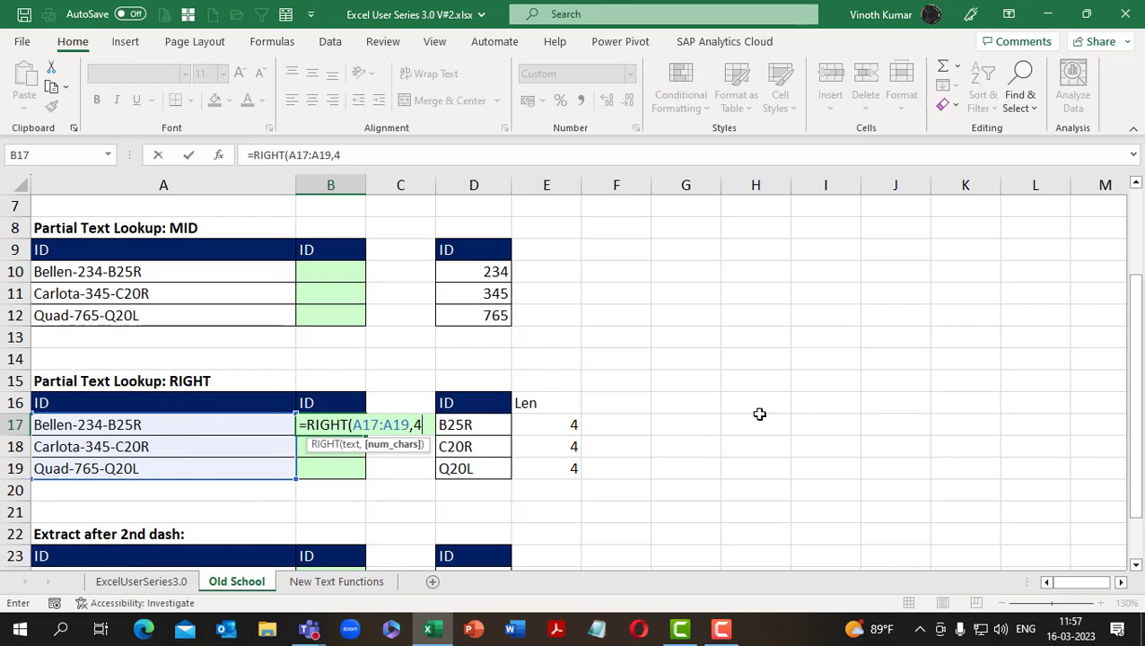
{"action": "key", "text": "Return"}
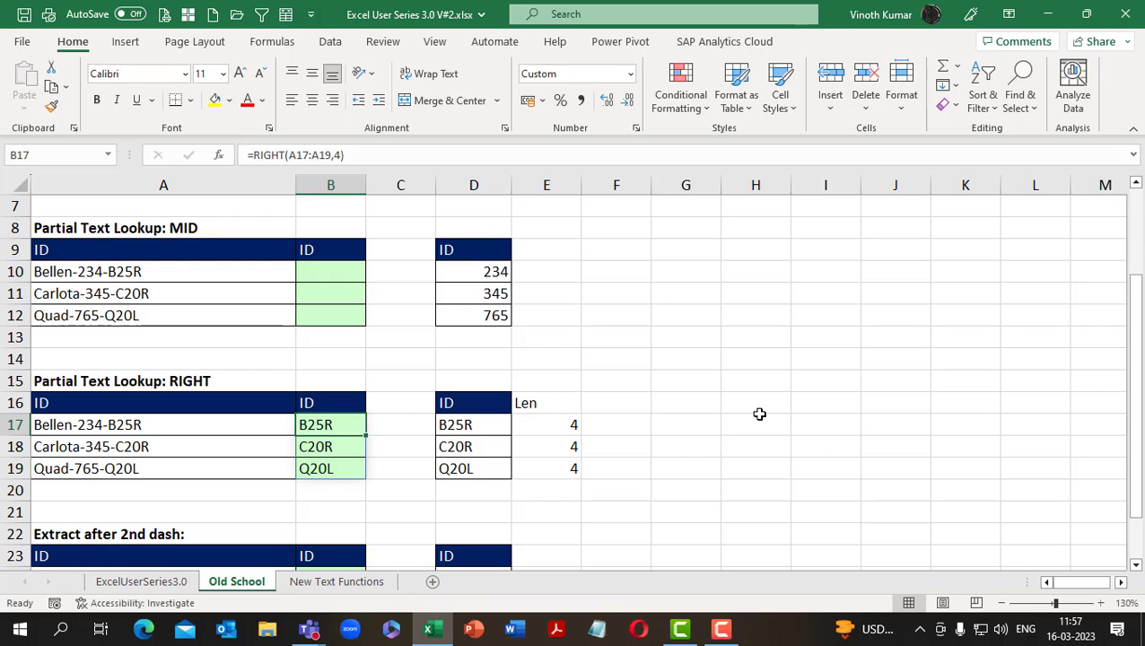
Step: On the New Text Functions sheet, start a TEXTAFTER formula in B17 of the RIGHT section with A17 as its text
{"action": "left_click", "coordinate": [329, 586]}
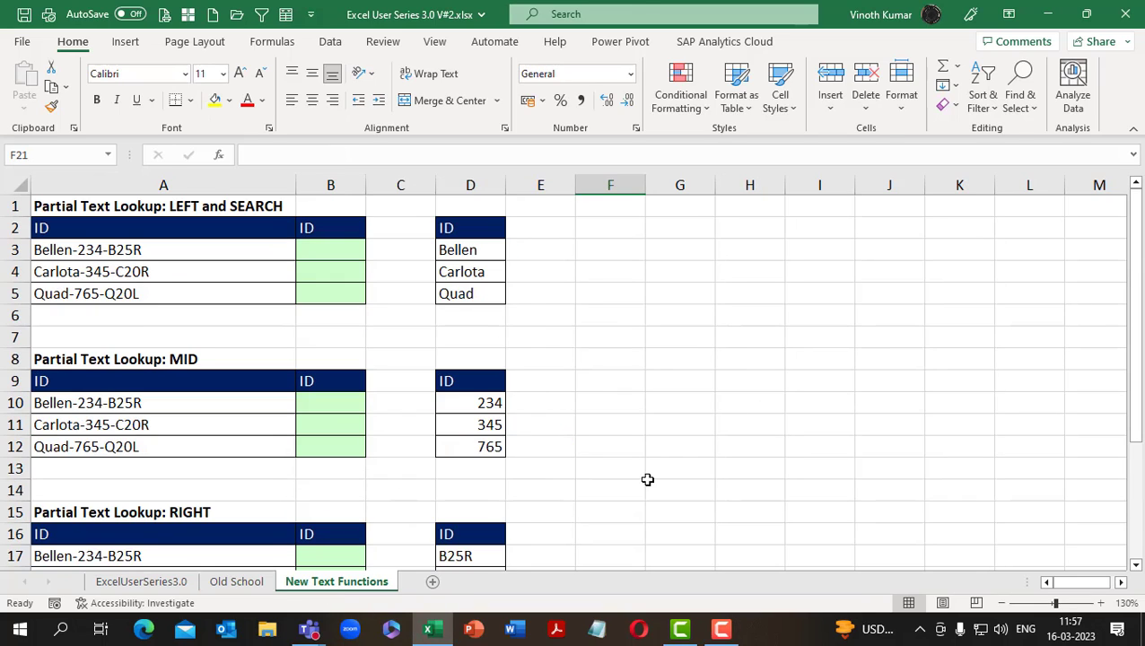
{"action": "scroll", "coordinate": [644, 481], "scroll_direction": "down", "scroll_amount": 3}
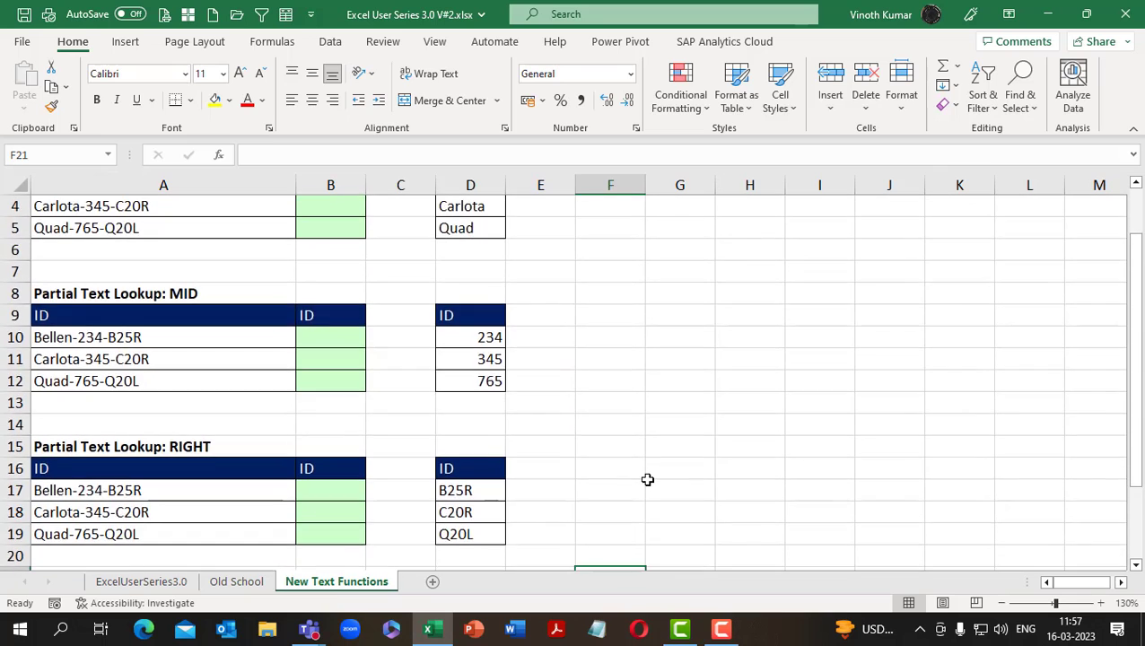
{"action": "left_click", "coordinate": [362, 366]}
{"action": "type", "text": "=text"}
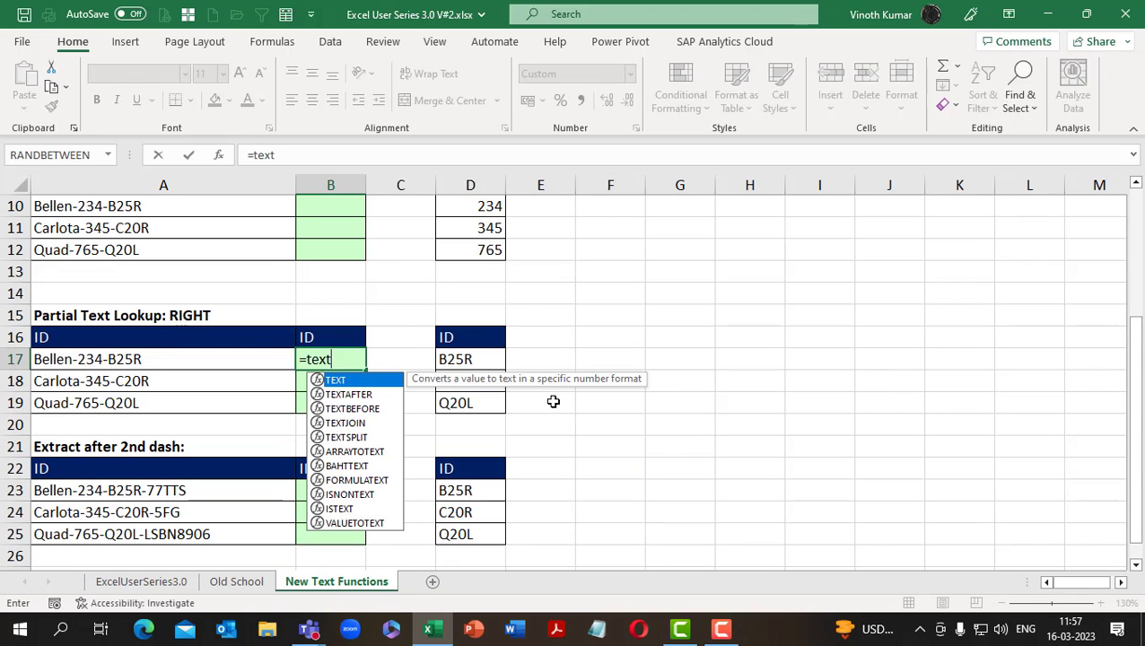
{"action": "key", "text": "Down"}
{"action": "key", "text": "Tab"}
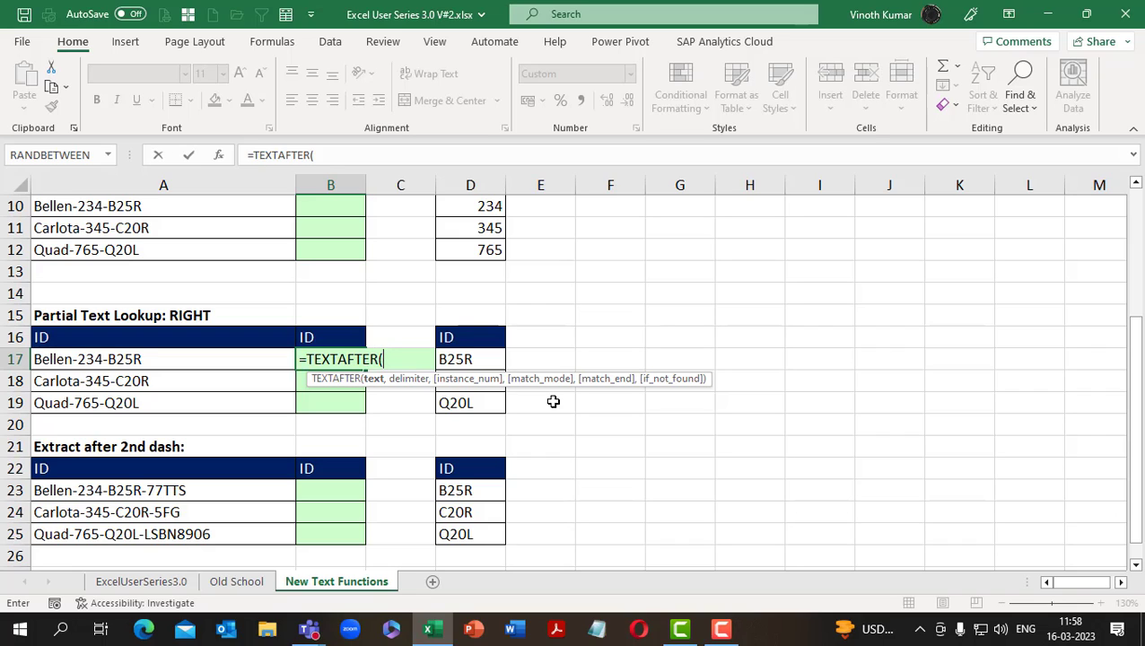
{"action": "key", "text": "Left"}
{"action": "type", "text": ","}
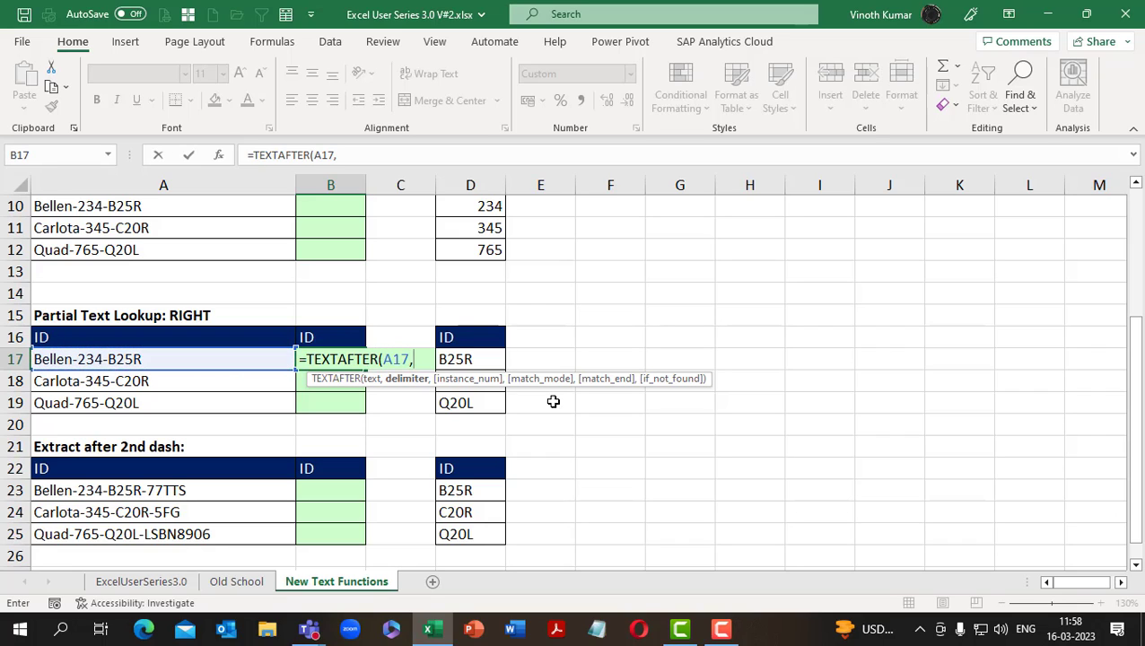
Step: Complete the formula in B17 as =TEXTAFTER(A17,"-",2) to extract the text after the second dash
{"action": "type", "text": "\""}
{"action": "type", "text": "_"}
{"action": "key", "text": "BackSpace"}
{"action": "type", "text": "-\","}
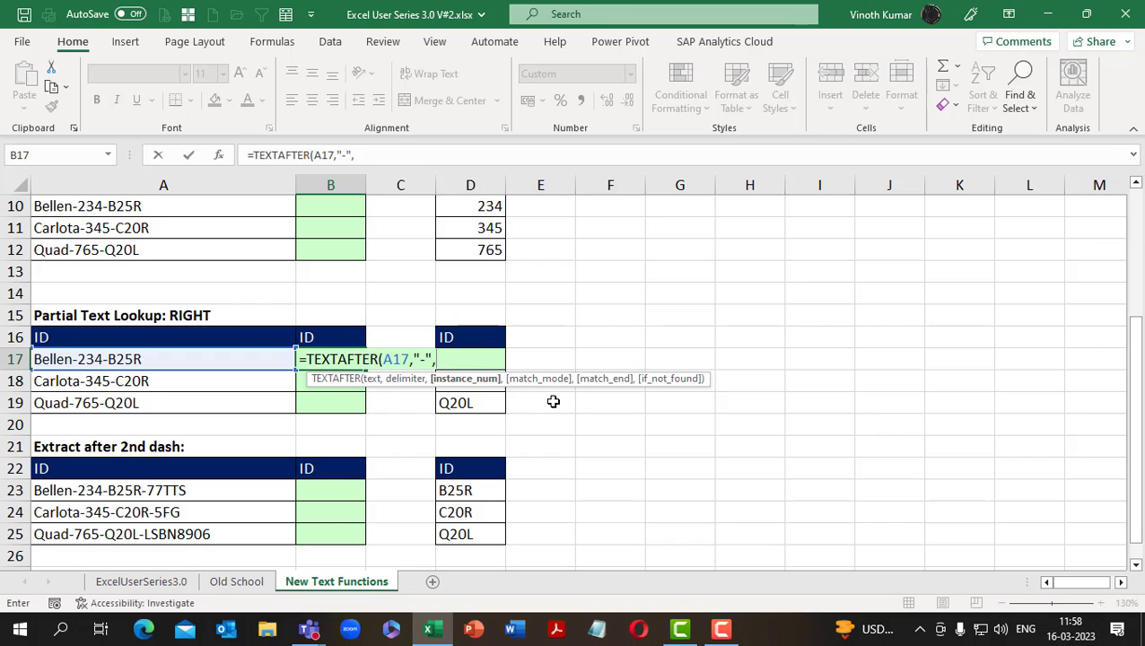
{"action": "key", "text": "ctrl+Return"}
{"action": "key", "text": "F2"}
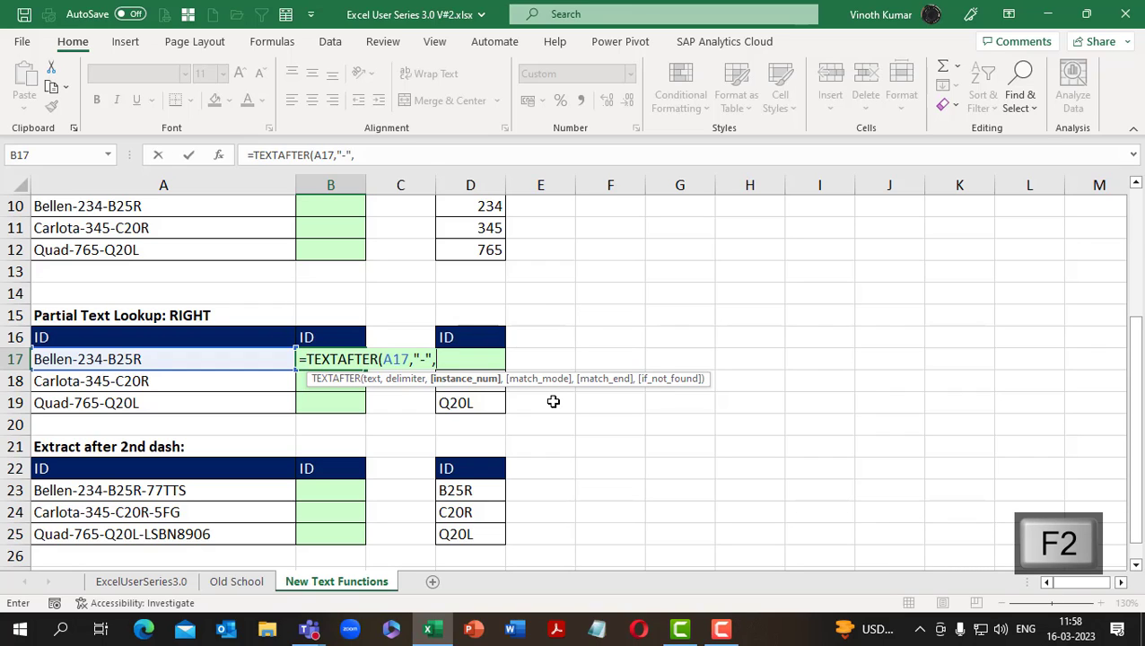
{"action": "key", "text": "ctrl+shift+Down"}
{"action": "type", "text": "2)"}
{"action": "key", "text": "Return"}
{"action": "key", "text": "F2"}
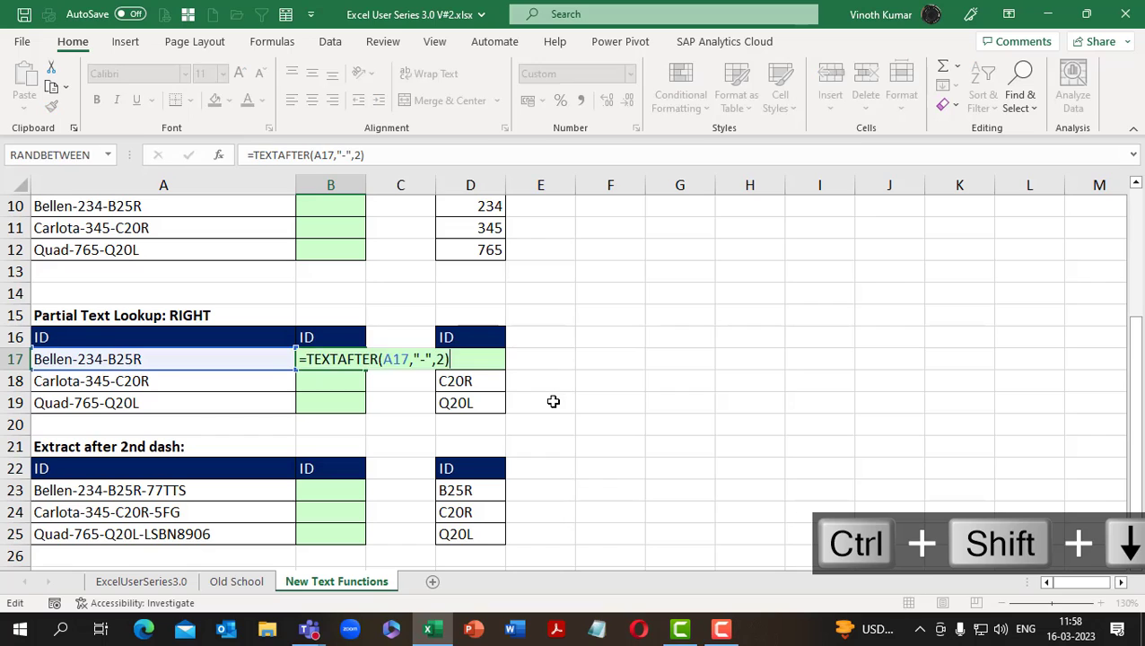
Step: Clear B17 and enter the single array formula =TEXTAFTER(A17:A19,"-",2) for all three IDs in the RIGHT section
{"action": "key", "text": "Escape"}
{"action": "key", "text": "Delete"}
{"action": "type", "text": "=t"}
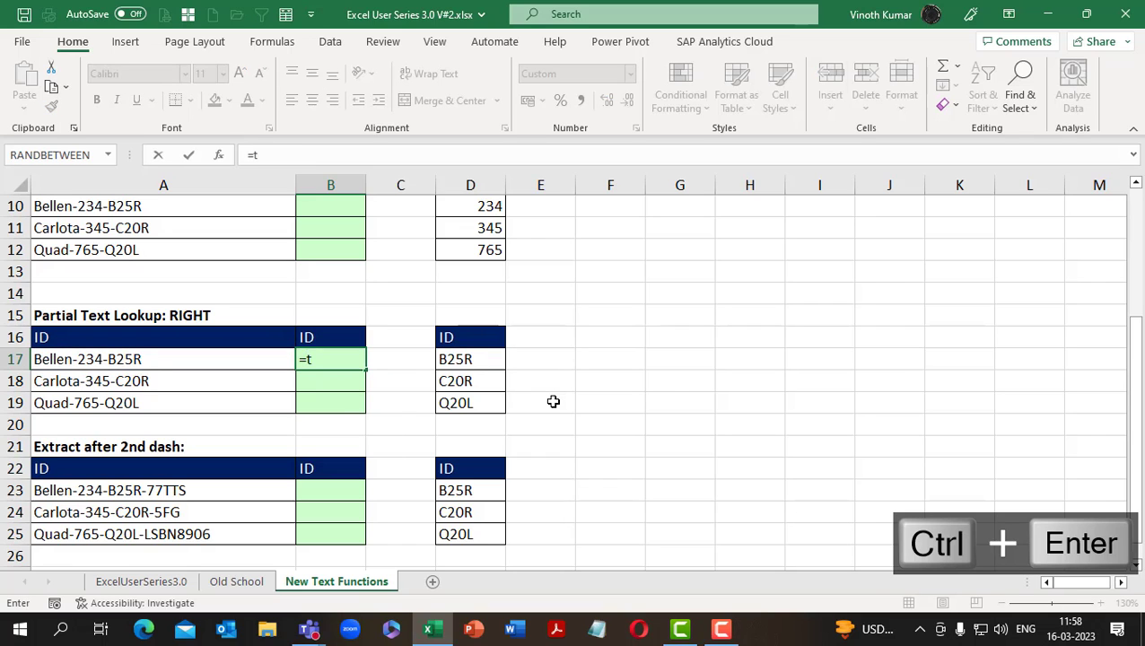
{"action": "type", "text": "exta"}
{"action": "key", "text": "Tab"}
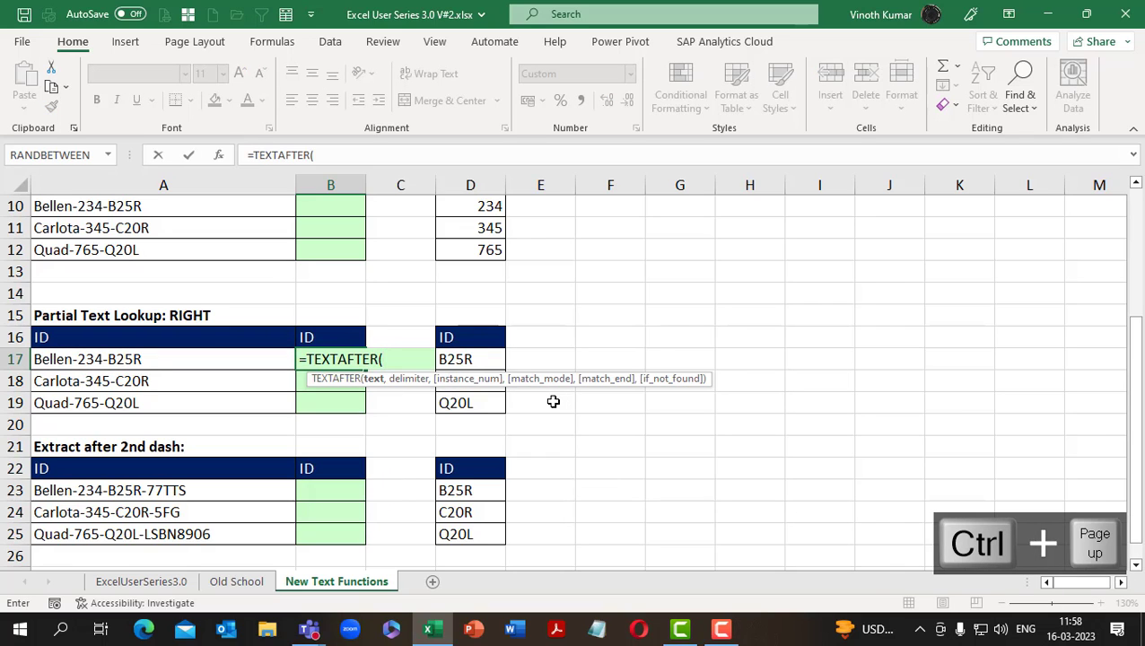
{"action": "key", "text": "Left"}
{"action": "key", "text": "shift+Down"}
{"action": "key", "text": "shift+Down"}
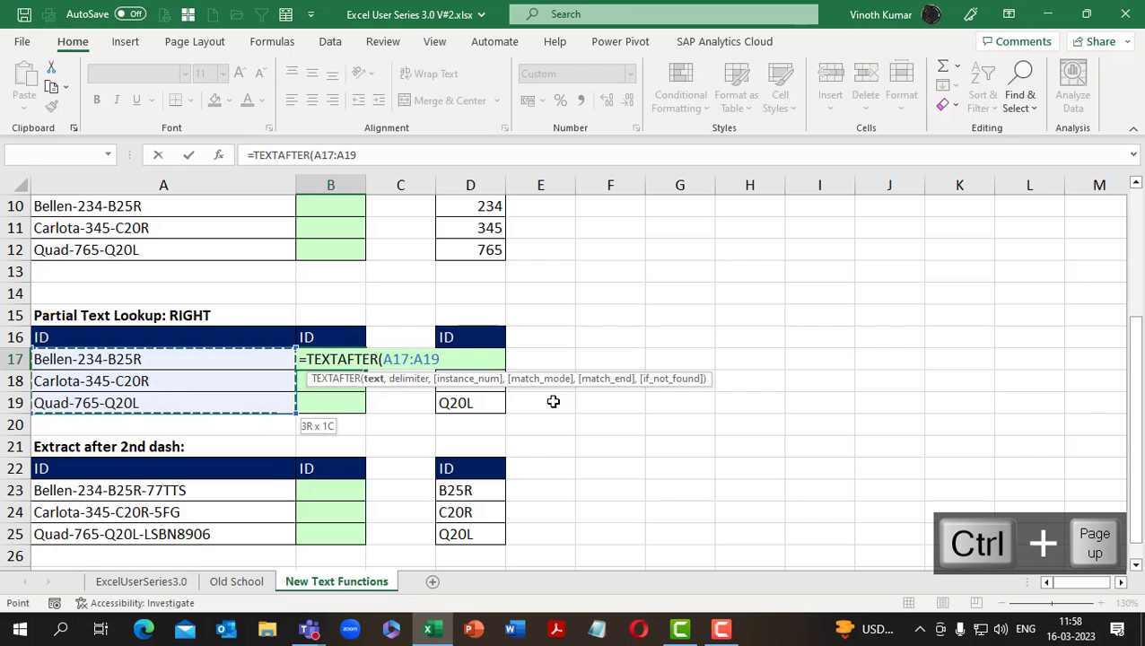
{"action": "type", "text": ",\"-"}
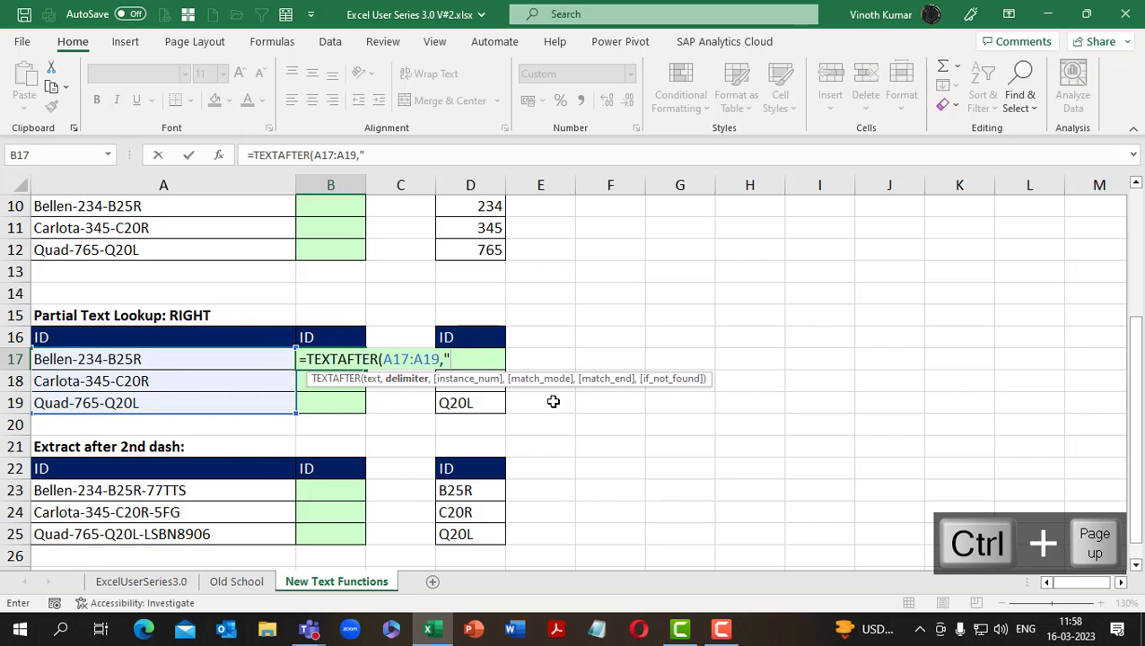
{"action": "type", "text": "\""}
{"action": "key", "text": "ctrl+End"}
{"action": "type", "text": ","}
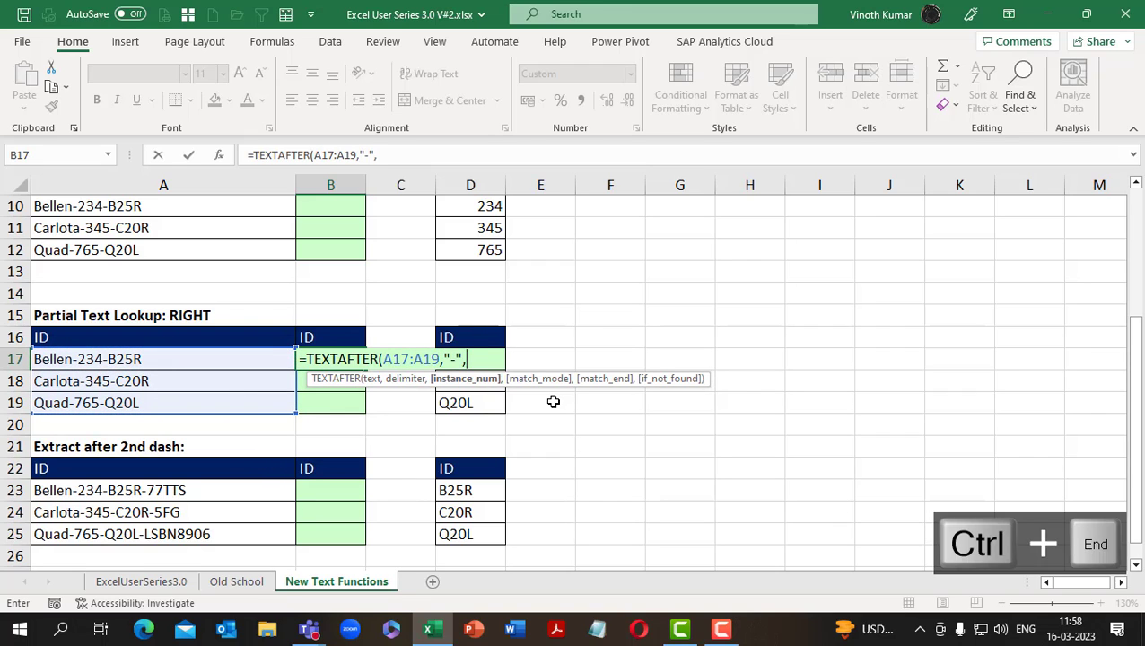
{"action": "type", "text": "2"}
{"action": "key", "text": "ctrl+Return"}
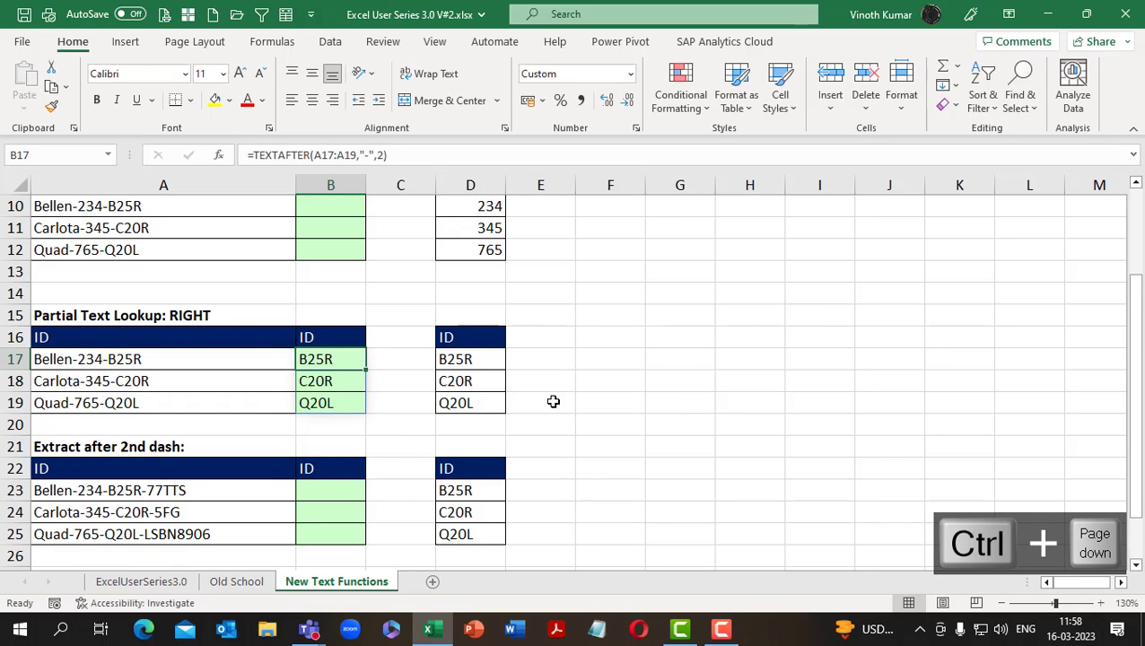
Step: On the Old School sheet, show the formula of B17 as text in G17 with FORMULATEXT
{"action": "key", "text": "ctrl+Page_Up"}
{"action": "key", "text": "Right"}
{"action": "key", "text": "Right"}
{"action": "key", "text": "Right"}
{"action": "key", "text": "Right"}
{"action": "key", "text": "Right"}
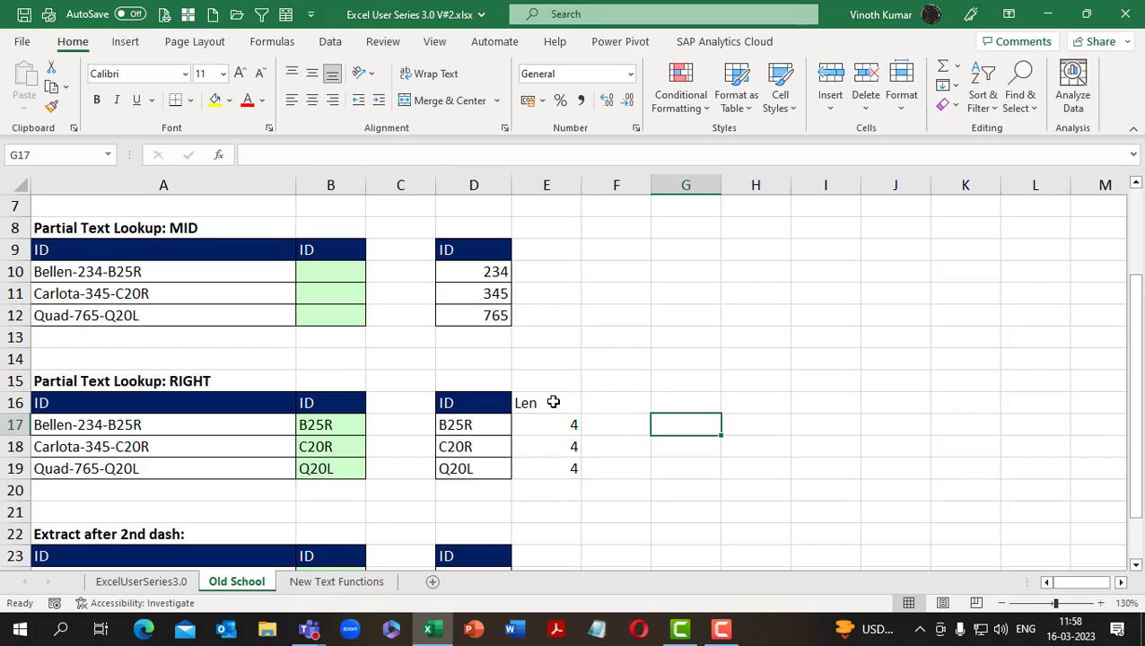
{"action": "type", "text": "=form"}
{"action": "key", "text": "Tab"}
{"action": "key", "text": "Left"}
{"action": "key", "text": "Left"}
{"action": "key", "text": "Left"}
{"action": "key", "text": "Left"}
{"action": "key", "text": "Left"}
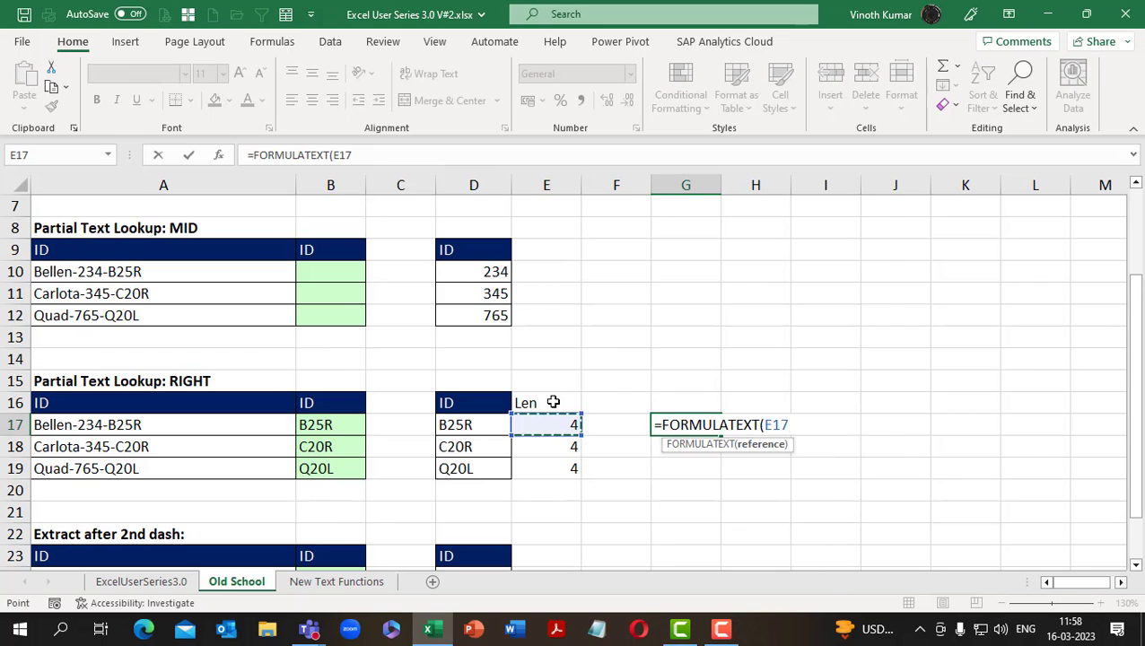
{"action": "key", "text": "Return"}
{"action": "key", "text": "Down"}
{"action": "key", "text": "Down"}
{"action": "key", "text": "Down"}
{"action": "key", "text": "Down"}
{"action": "key", "text": "Down"}
{"action": "key", "text": "Down"}
{"action": "key", "text": "Down"}
{"action": "key", "text": "Down"}
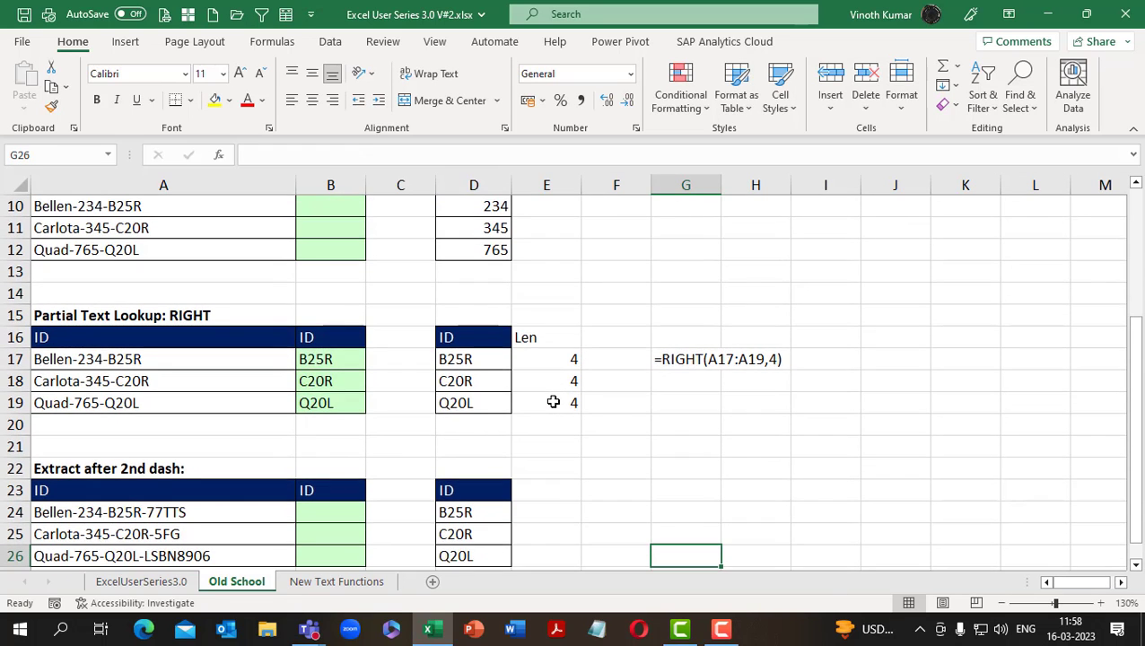
Step: On the New Text Functions sheet, show the TEXTAFTER formula of B17 as text in G17 with FORMULATEXT
{"action": "key", "text": "ctrl+Page_Down"}
{"action": "key", "text": "Right"}
{"action": "key", "text": "Right"}
{"action": "key", "text": "Right"}
{"action": "key", "text": "Right"}
{"action": "key", "text": "Right"}
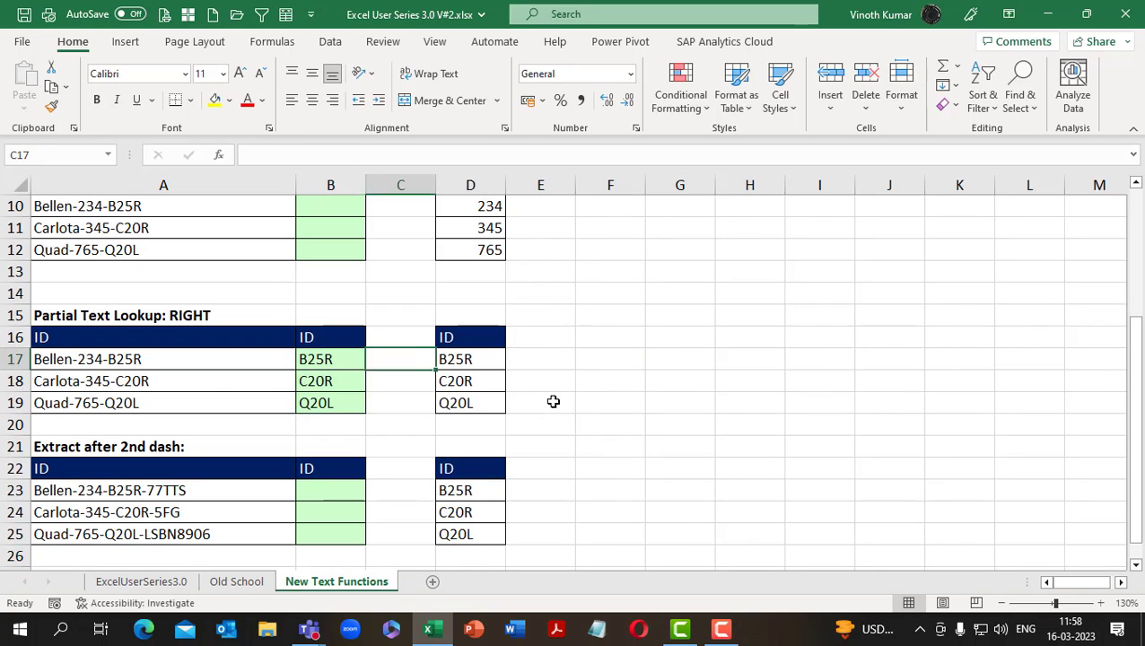
{"action": "type", "text": "=for"}
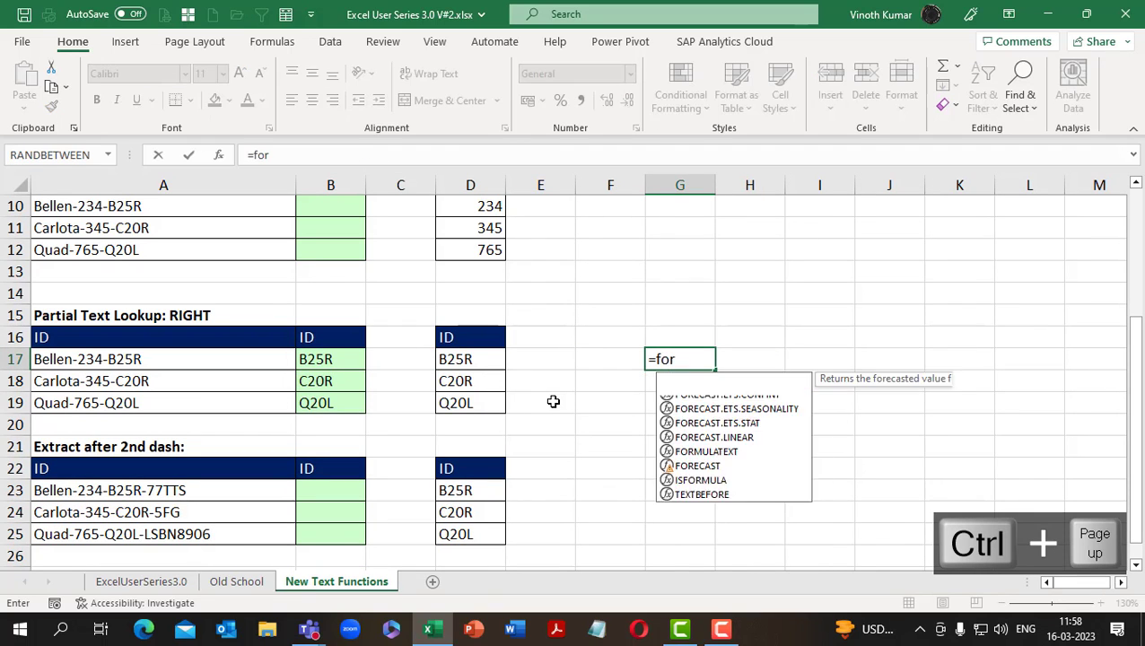
{"action": "key", "text": "Tab"}
{"action": "key", "text": "Left"}
{"action": "key", "text": "Left"}
{"action": "key", "text": "Left"}
{"action": "key", "text": "Left"}
{"action": "key", "text": "Return"}
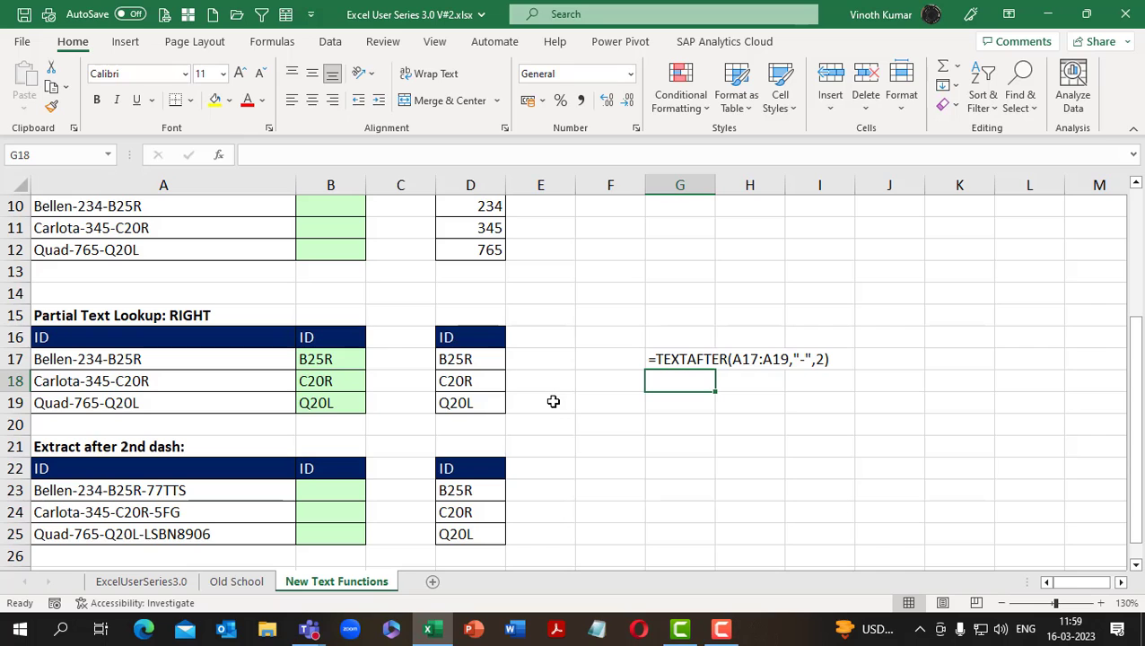
Step: On the Old School sheet, add the header Len in E2 and fill =LEN(D3) from E3 down to E5
{"action": "key", "text": "ctrl+Page_Up"}
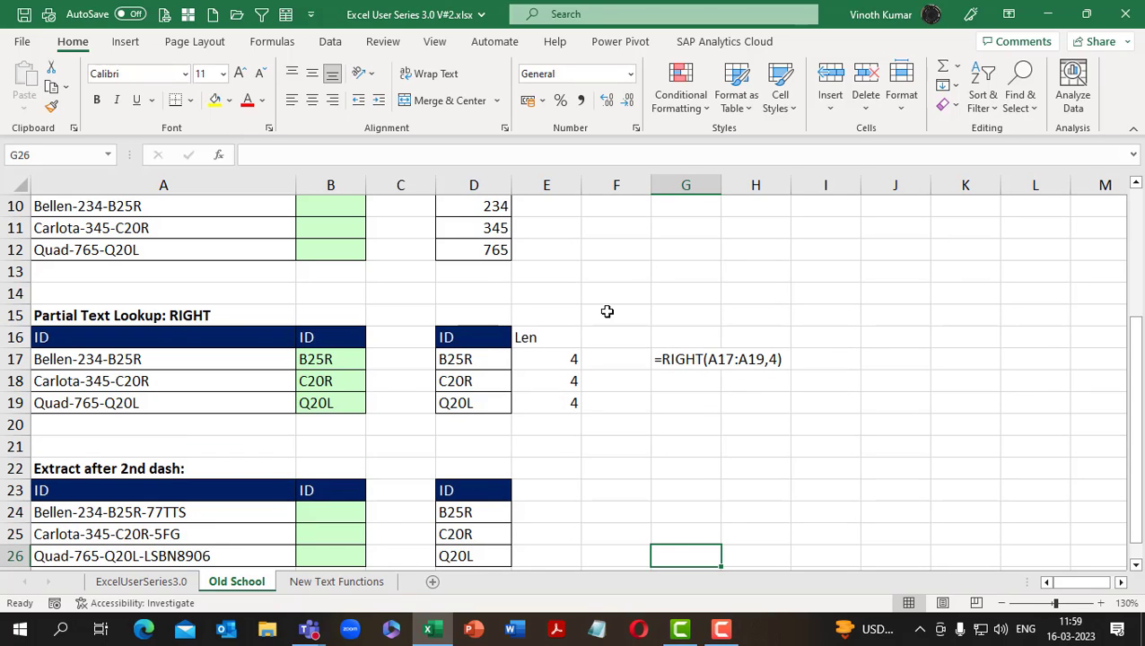
{"action": "scroll", "coordinate": [561, 384], "scroll_direction": "up", "scroll_amount": 3}
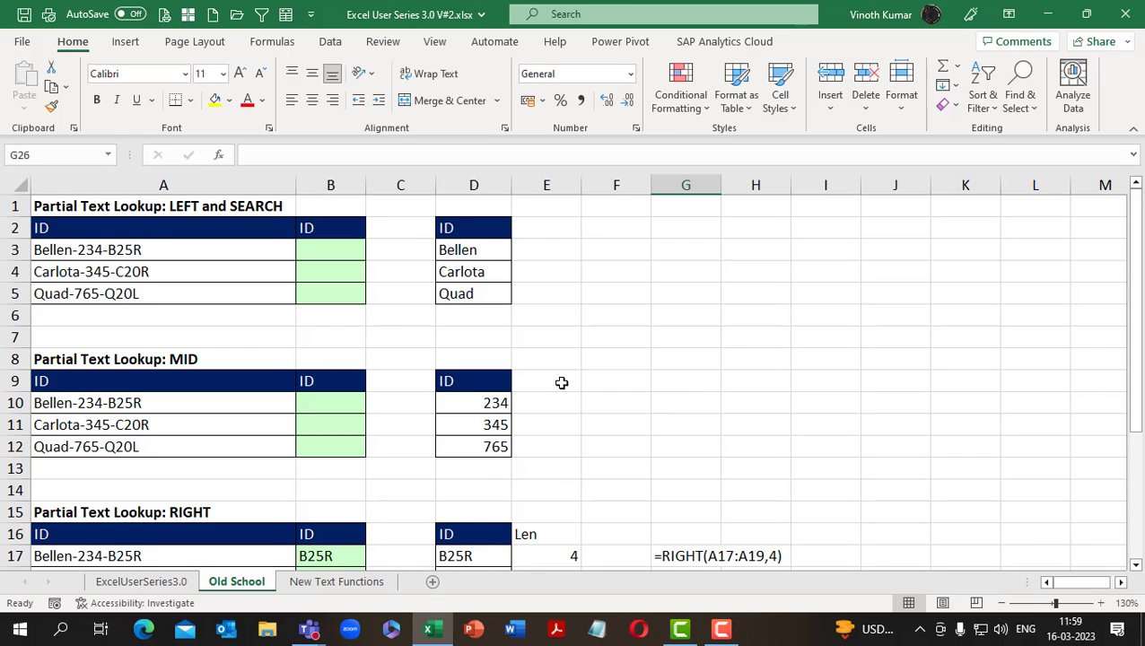
{"action": "key", "text": "ctrl+d"}
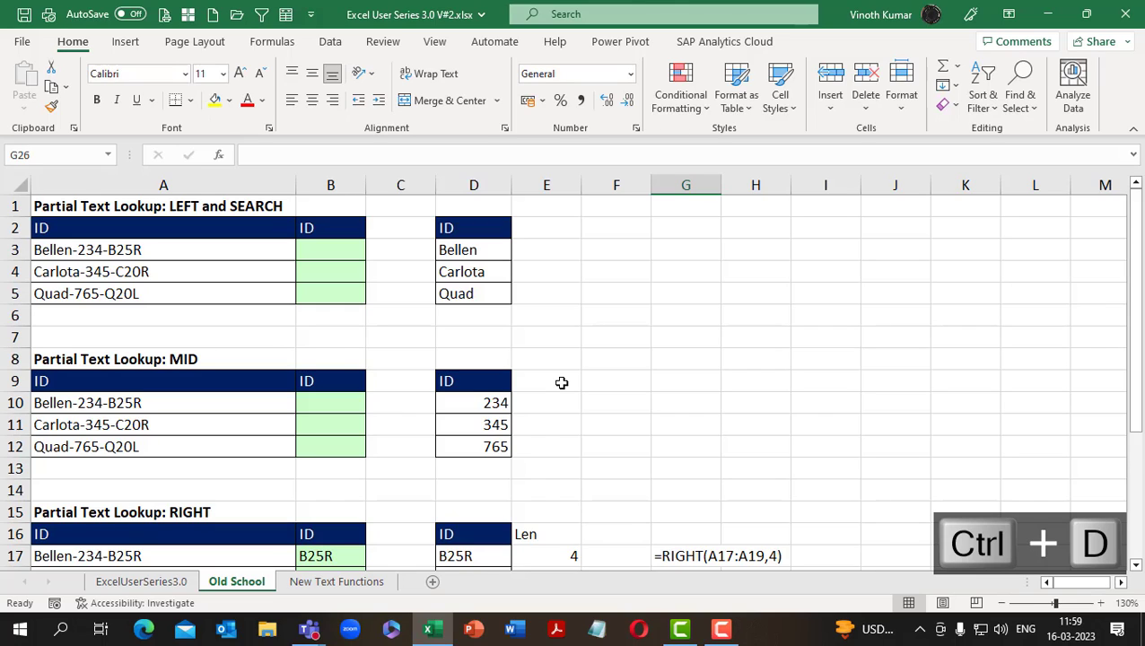
{"action": "left_click", "coordinate": [552, 233]}
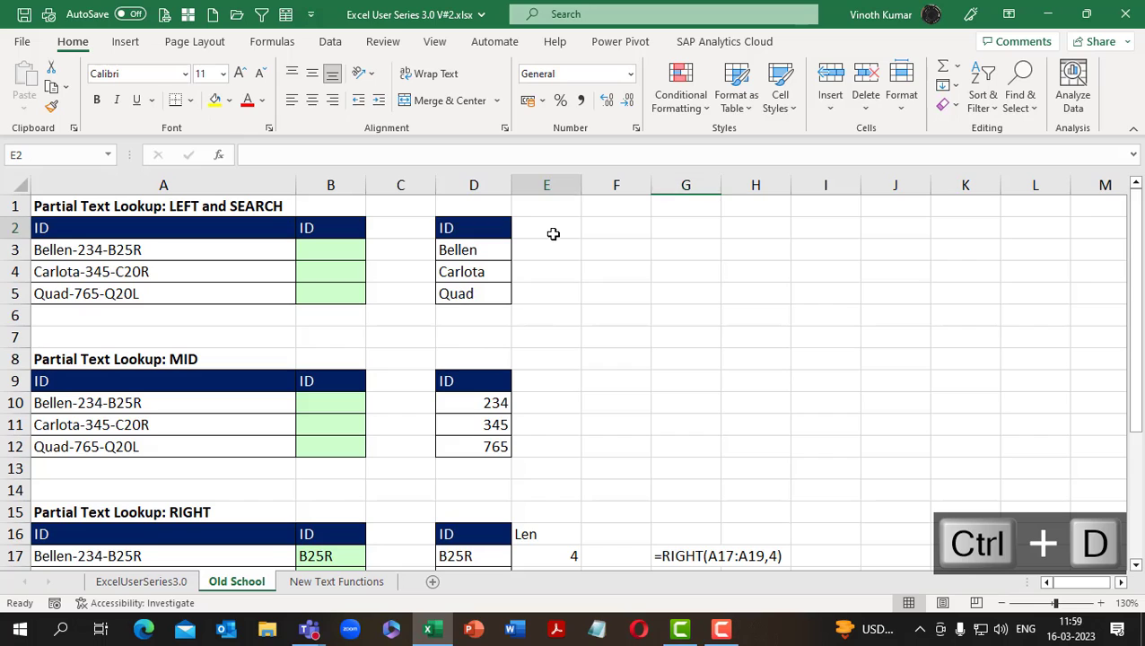
{"action": "type", "text": "Len"}
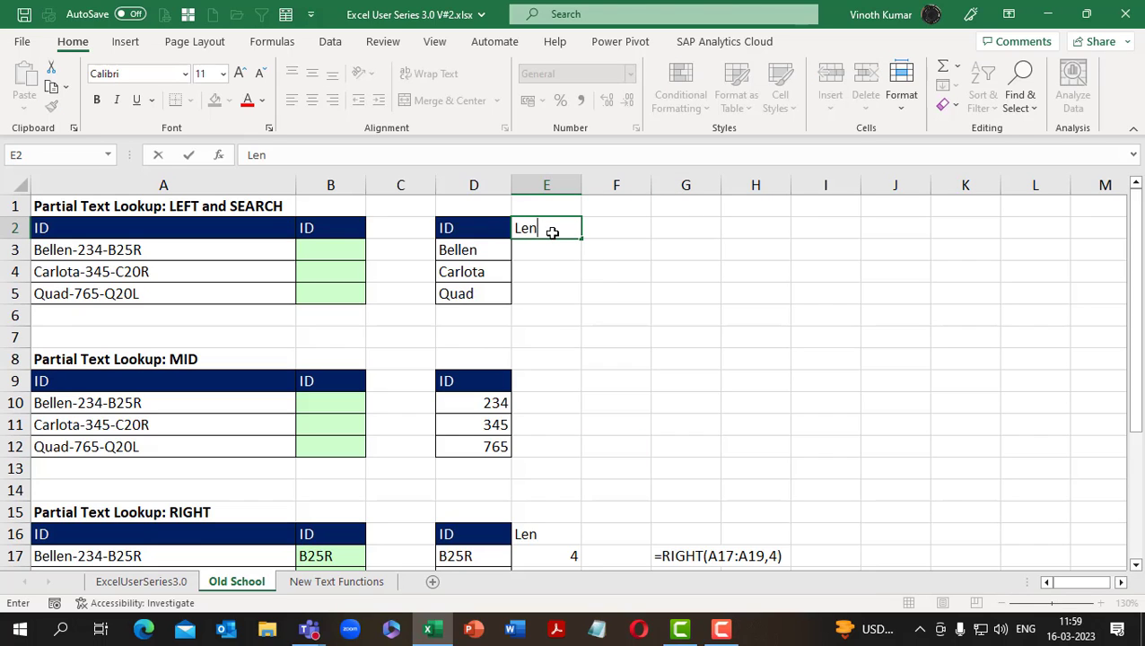
{"action": "key", "text": "Return"}
{"action": "type", "text": "=len("}
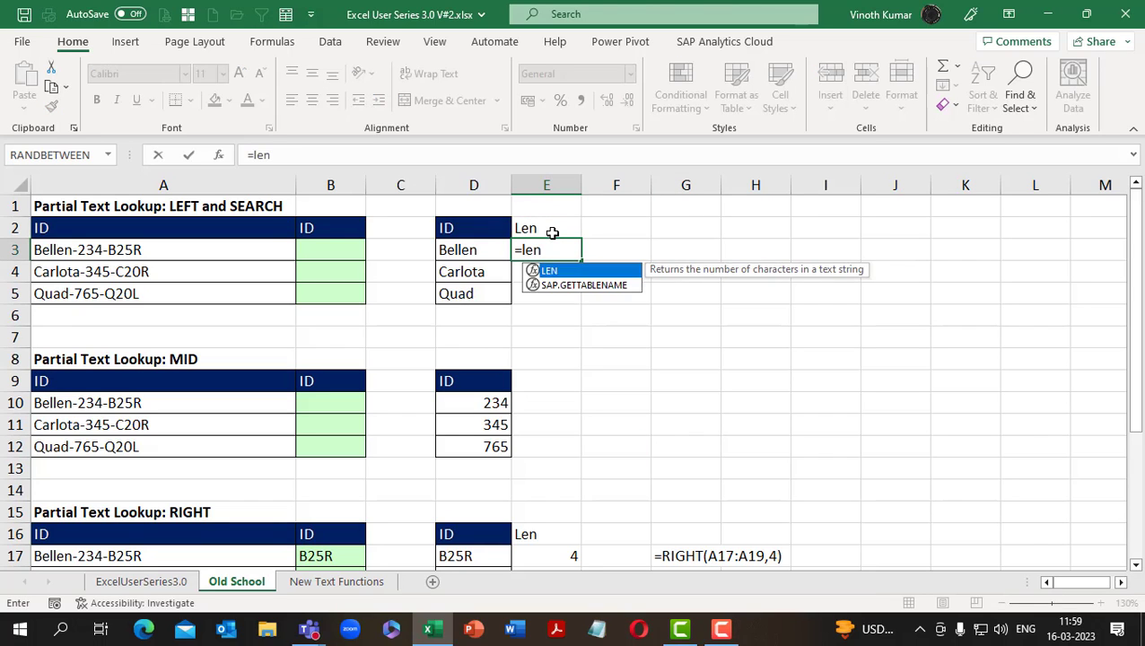
{"action": "key", "text": "Left"}
{"action": "key", "text": "ctrl+Return"}
{"action": "key", "text": "shift+Down"}
{"action": "key", "text": "shift+Down"}
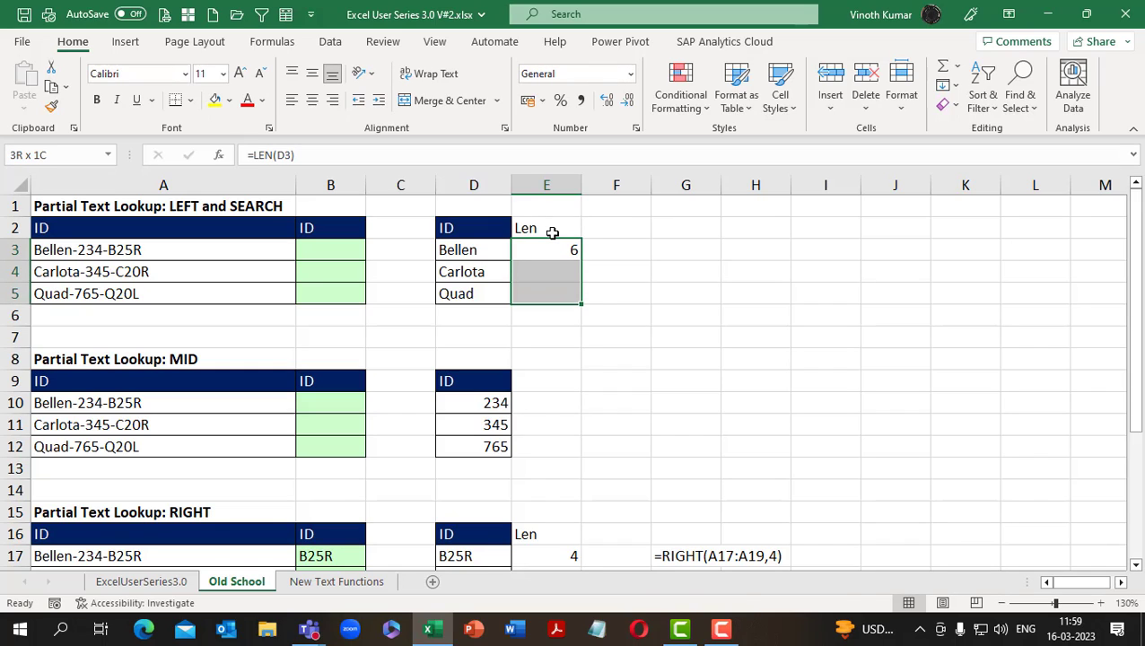
{"action": "key", "text": "ctrl+d"}
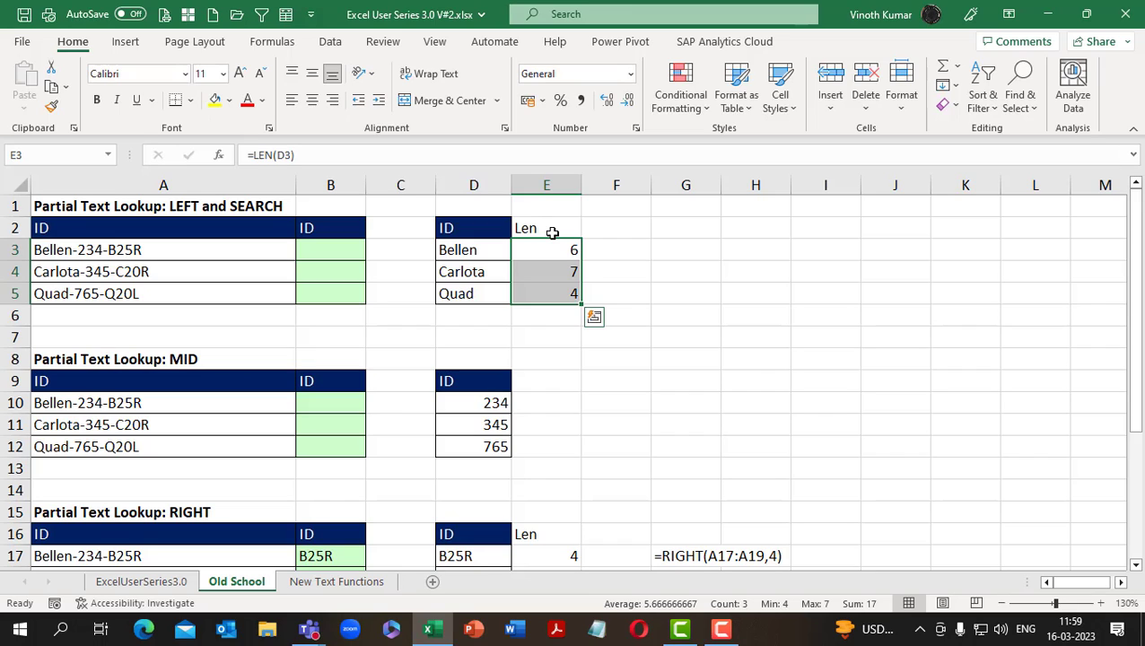
Step: Enter Search in G3 and Find in H3 as notes beside the LEFT and SEARCH section
{"action": "key", "text": "Right"}
{"action": "key", "text": "Right"}
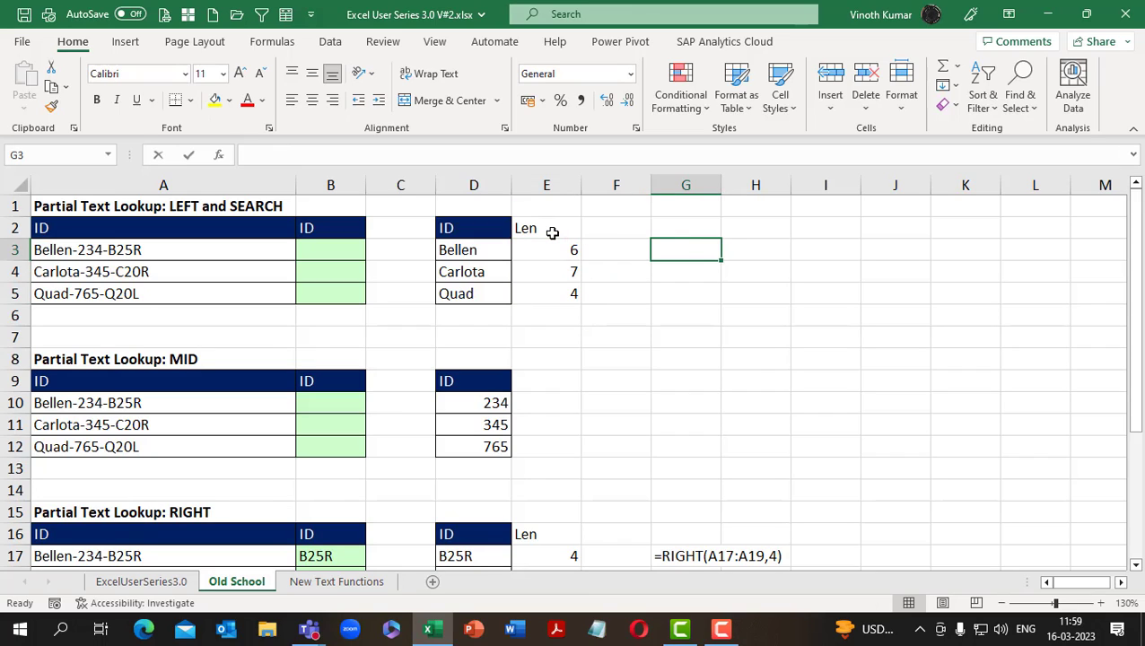
{"action": "type", "text": "="}
{"action": "key", "text": "BackSpace"}
{"action": "type", "text": "Search"}
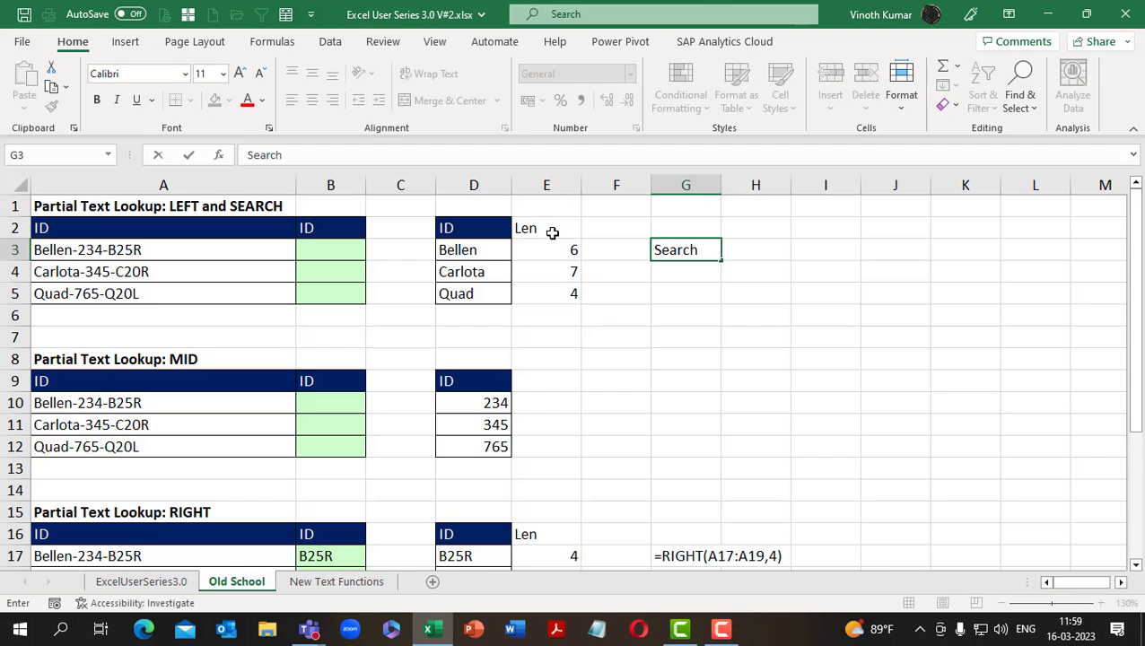
{"action": "key", "text": "Return"}
{"action": "key", "text": "Up"}
{"action": "key", "text": "Right"}
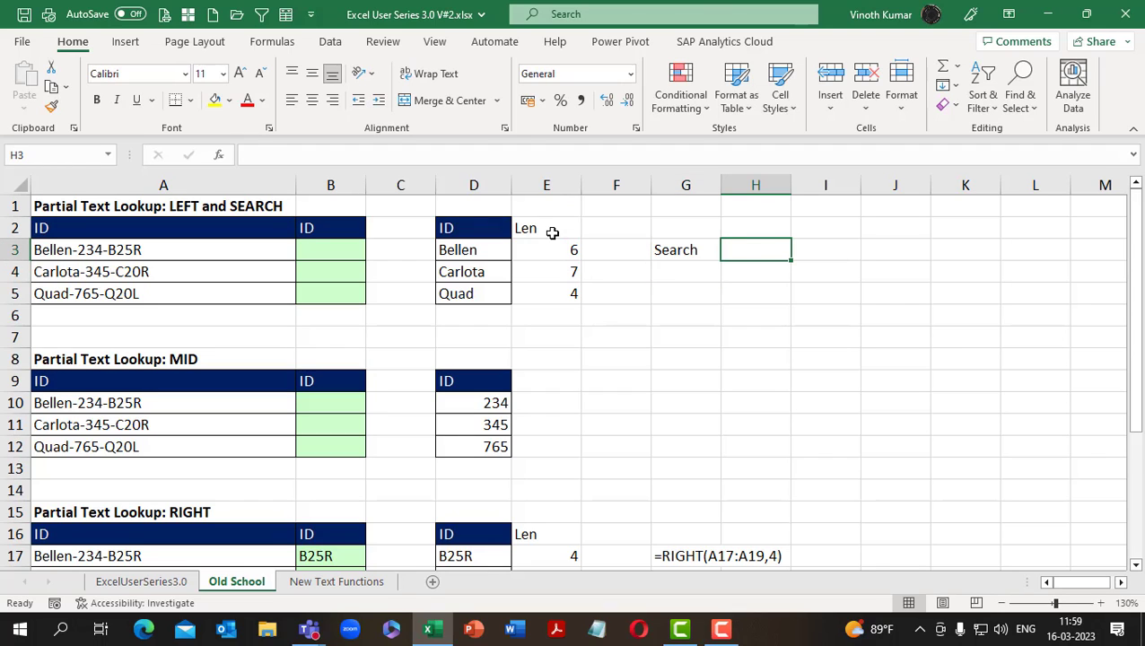
{"action": "type", "text": "Find"}
{"action": "key", "text": "Return"}
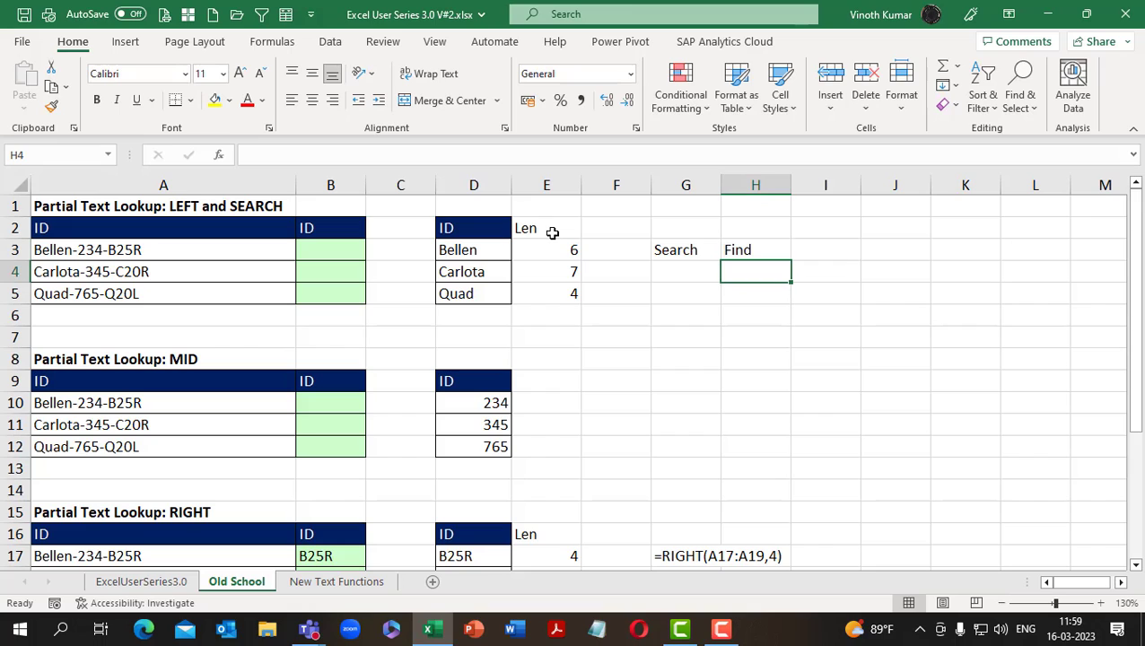
Step: Label the Find note with "Case sensitive" in H2 and the Search note with "Non Case Sensitive" in G2
{"action": "key", "text": "Up"}
{"action": "key", "text": "Up"}
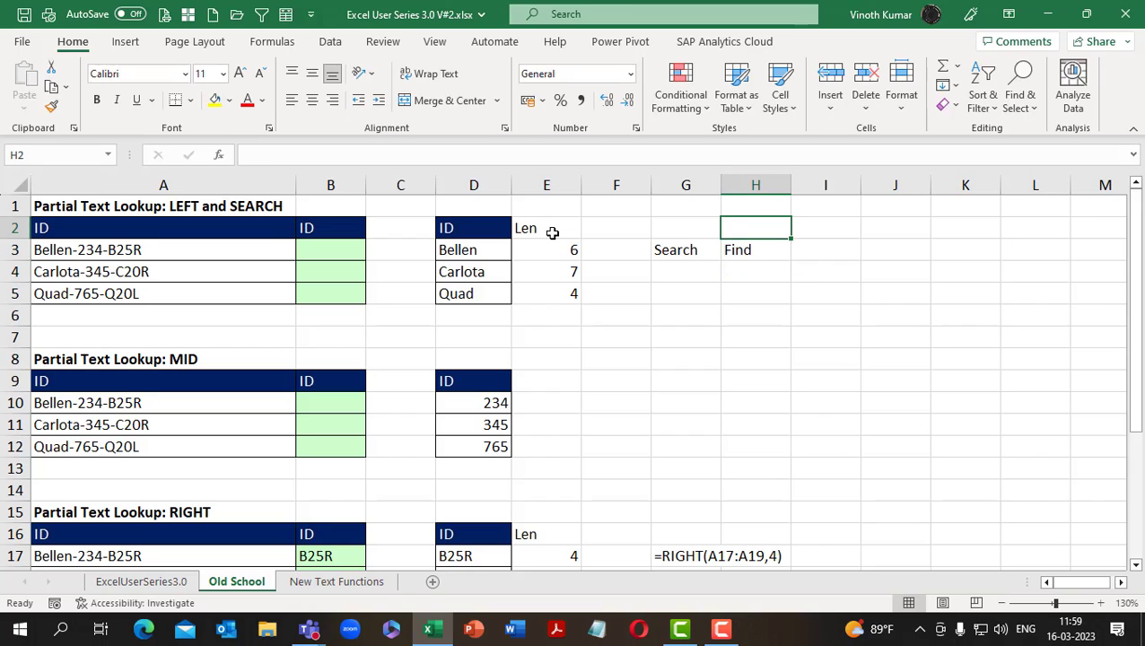
{"action": "key", "text": "F2"}
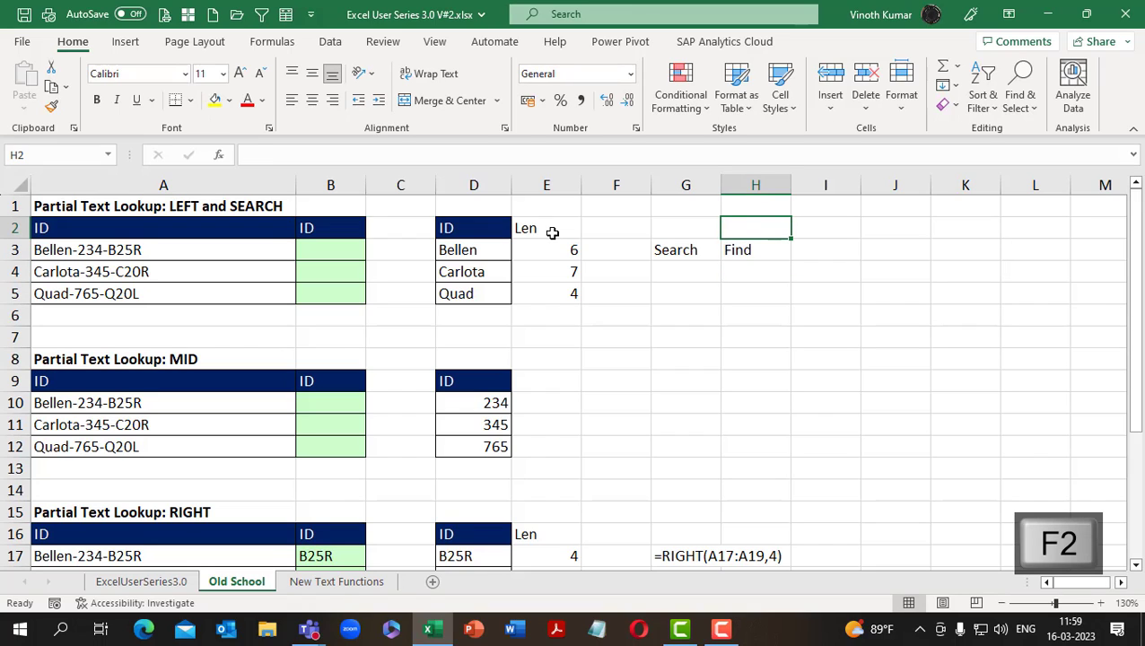
{"action": "type", "text": "Case sens"}
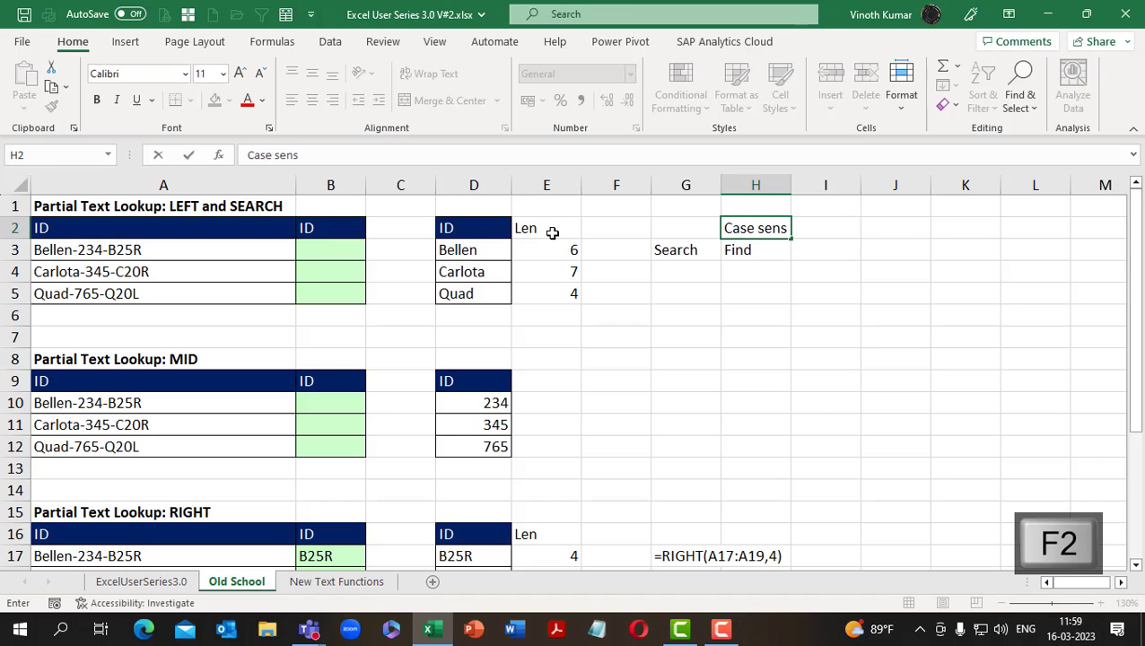
{"action": "type", "text": "itive"}
{"action": "key", "text": "Return"}
{"action": "key", "text": "Up"}
{"action": "key", "text": "Left"}
{"action": "key", "text": "alt+a"}
{"action": "type", "text": "Non Case"}
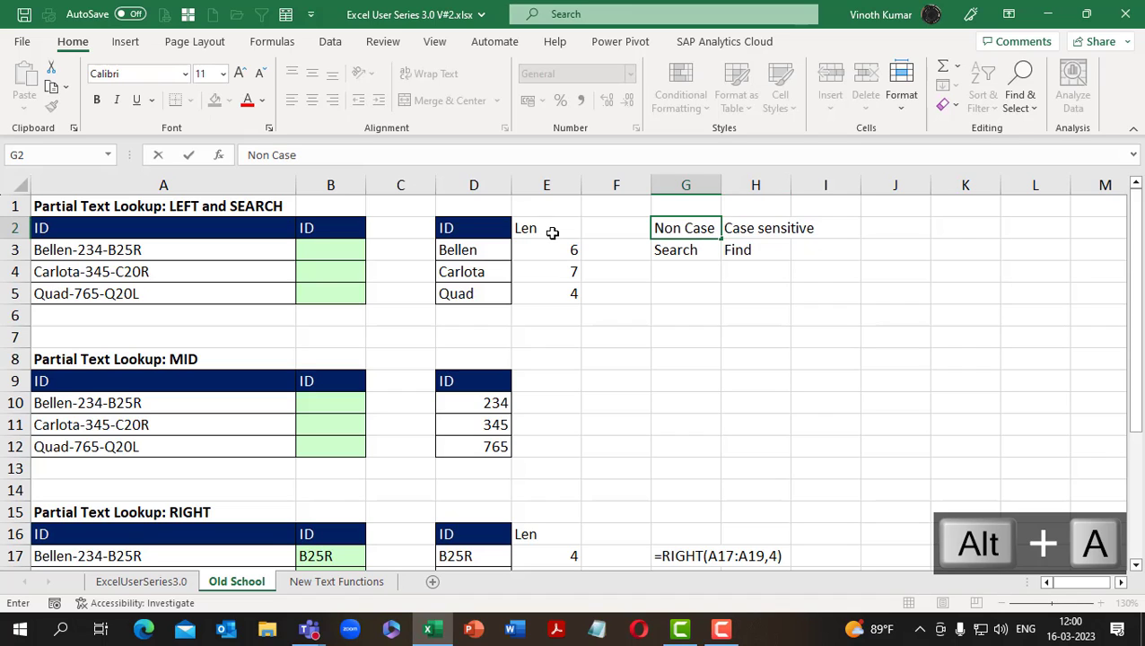
{"action": "key", "text": "Return"}
{"action": "key", "text": "Up"}
{"action": "key", "text": "F2"}
{"action": "key", "text": "ctrl+shift+Down"}
{"action": "type", "text": "Sens"}
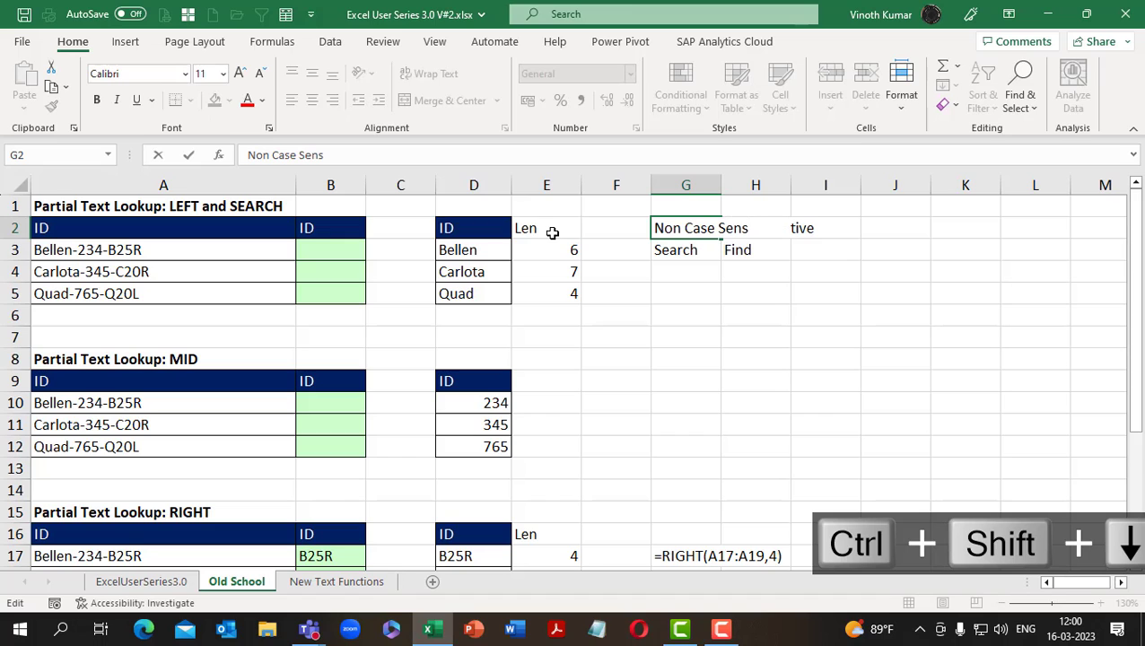
{"action": "type", "text": "itive"}
{"action": "key", "text": "Return"}
Step: Auto-fit the widths of columns G and H to the labels in G2:H2
{"action": "key", "text": "Up"}
{"action": "key", "text": "shift+Right"}
{"action": "key", "text": "alt+o"}
{"action": "key", "text": "c"}
{"action": "key", "text": "a"}
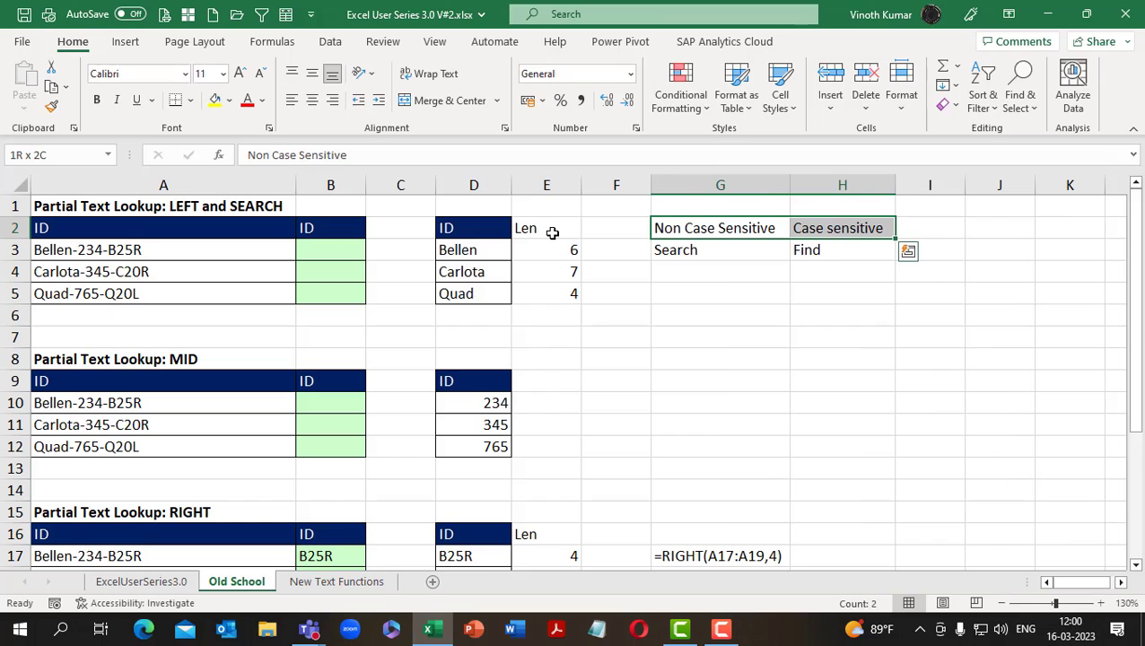
{"action": "key", "text": "Left"}
{"action": "key", "text": "Left"}
{"action": "key", "text": "Left"}
{"action": "key", "text": "Down"}
{"action": "key", "text": "ctrl+shift+Down"}
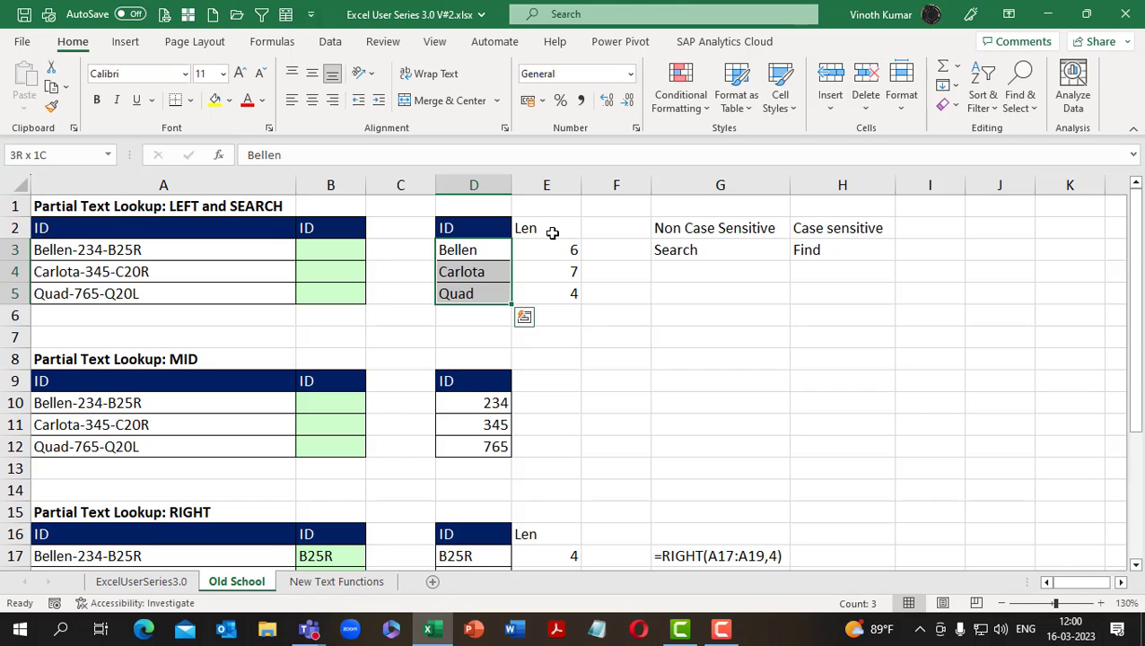
{"action": "key", "text": "Left"}
{"action": "key", "text": "Left"}
{"action": "type", "text": "=s"}
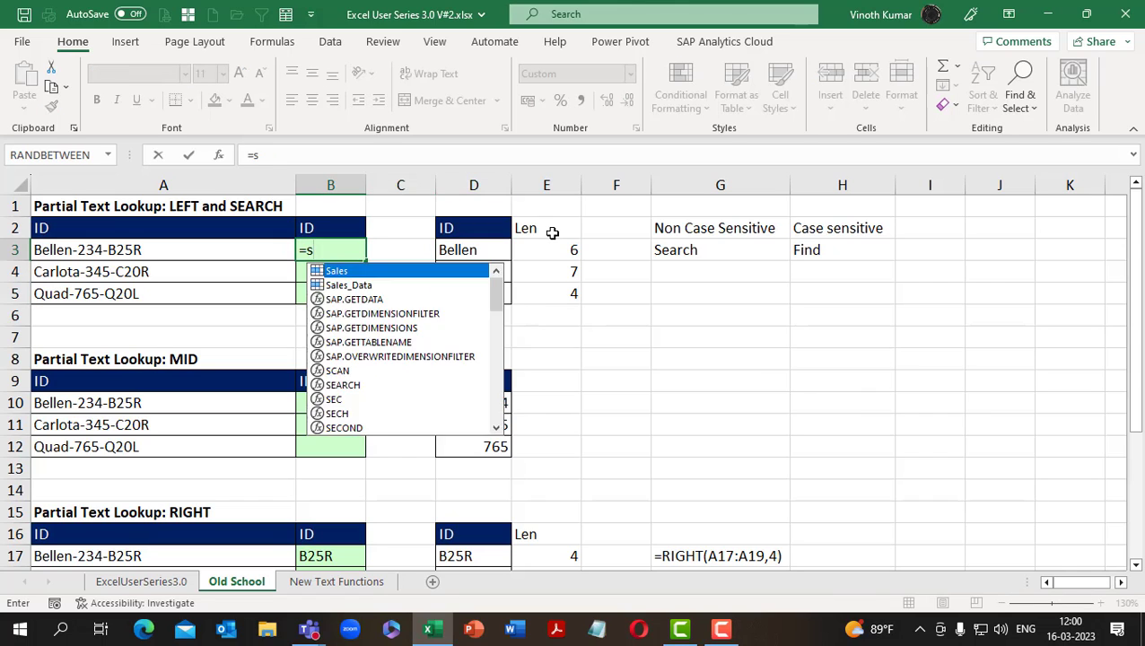
{"action": "type", "text": "er"}
{"action": "key", "text": "Tab"}
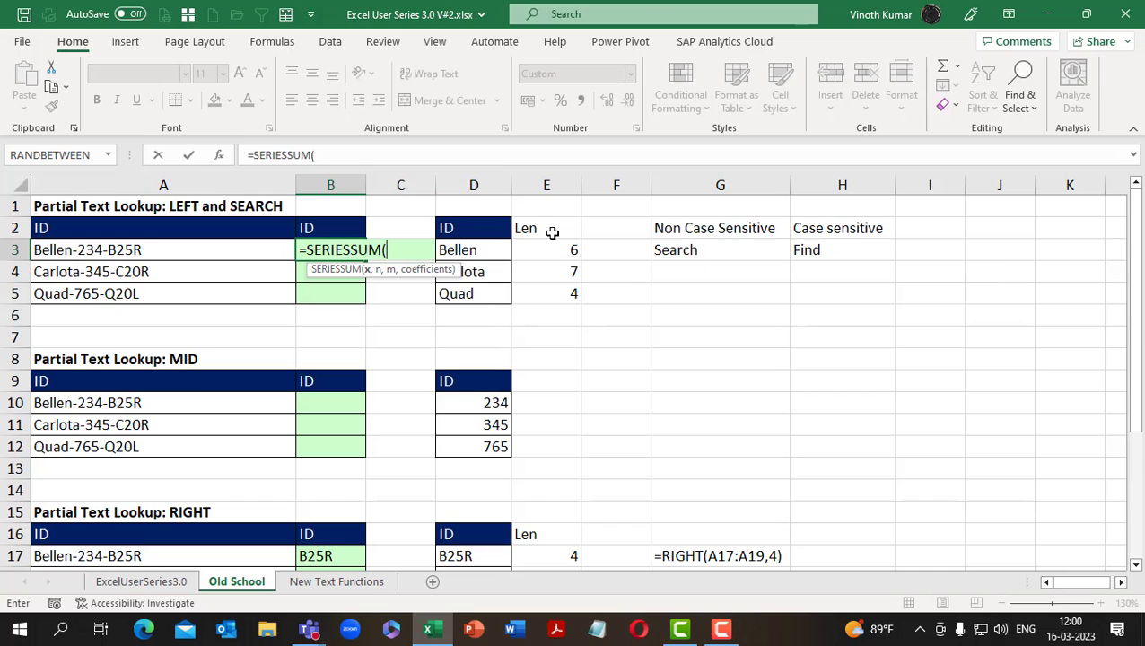
{"action": "key", "text": "Escape"}
Step: Enter =FORMULATEXT(B3) in I3 beside the Search and Find notes
{"action": "key", "text": "Right"}
{"action": "key", "text": "Right"}
{"action": "key", "text": "Right"}
{"action": "key", "text": "Right"}
{"action": "key", "text": "Right"}
{"action": "key", "text": "Right"}
{"action": "key", "text": "Right"}
{"action": "key", "text": "Right"}
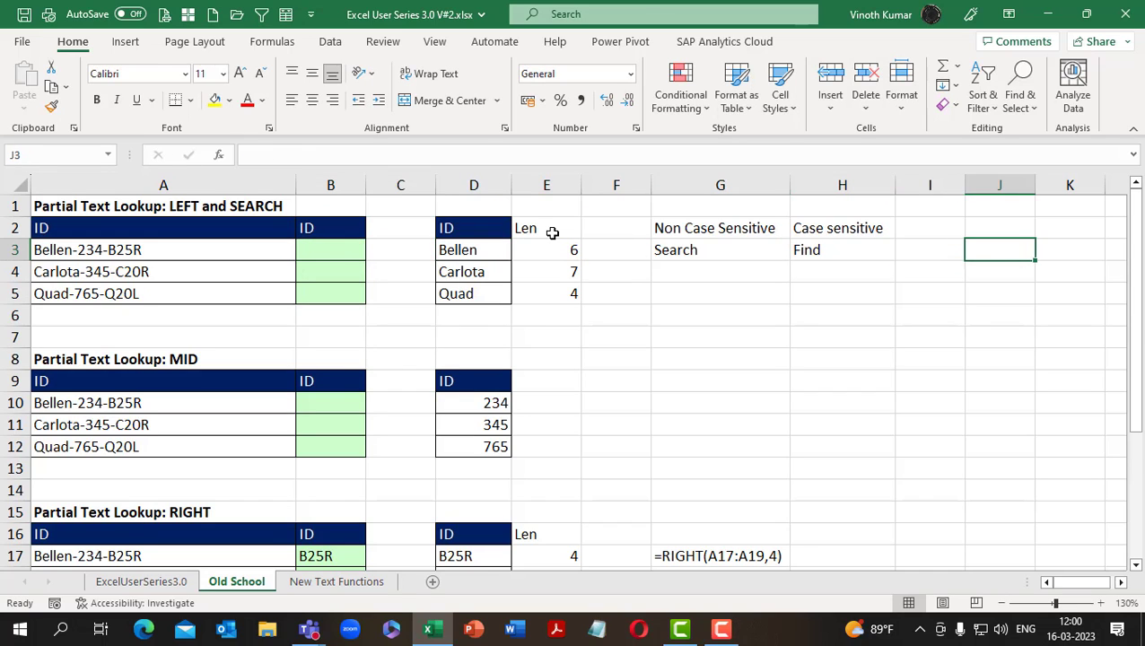
{"action": "key", "text": "Left"}
{"action": "type", "text": "=form"}
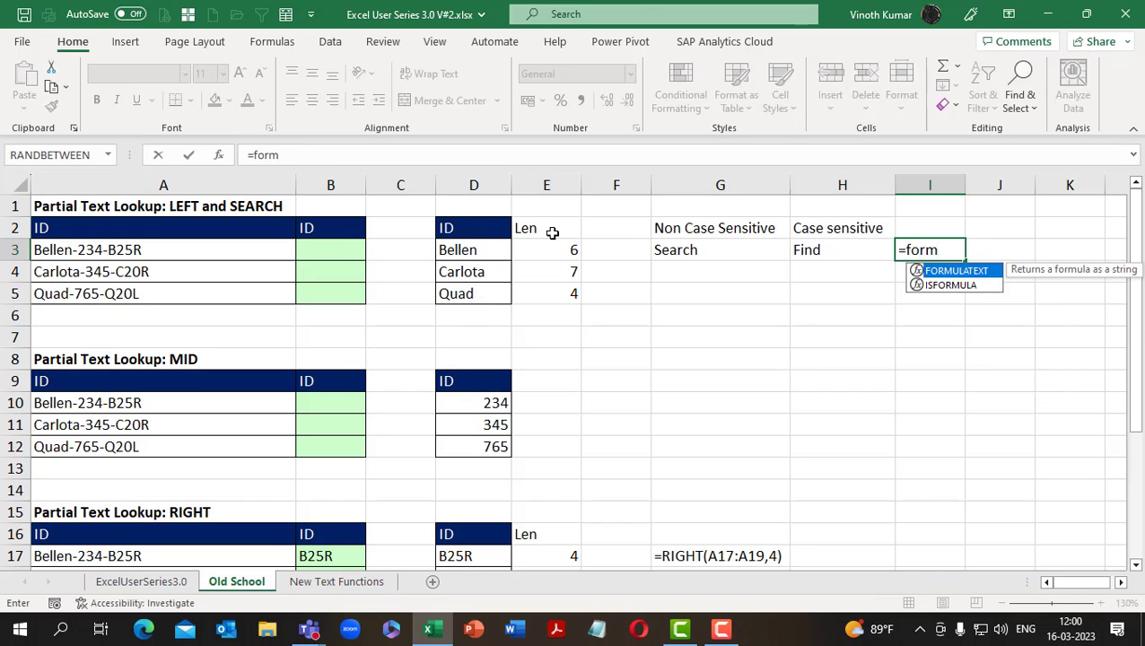
{"action": "key", "text": "Tab"}
{"action": "key", "text": "Left"}
{"action": "key", "text": "Left"}
{"action": "key", "text": "Left"}
{"action": "key", "text": "Left"}
{"action": "key", "text": "Left"}
{"action": "key", "text": "Left"}
{"action": "key", "text": "Left"}
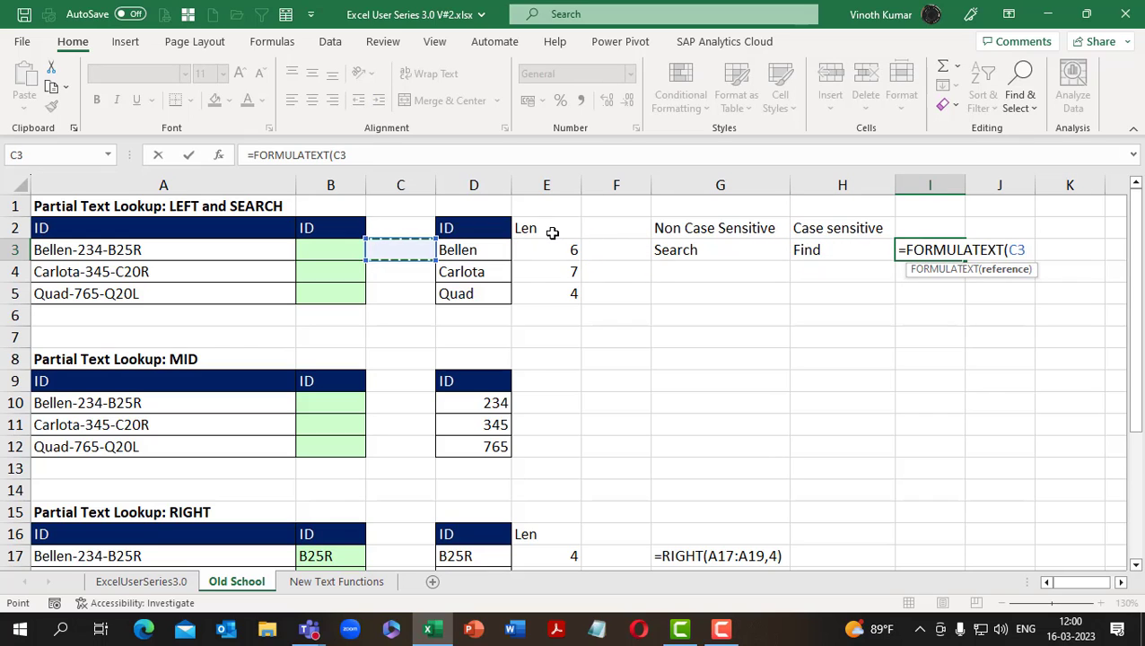
{"action": "key", "text": "Return"}
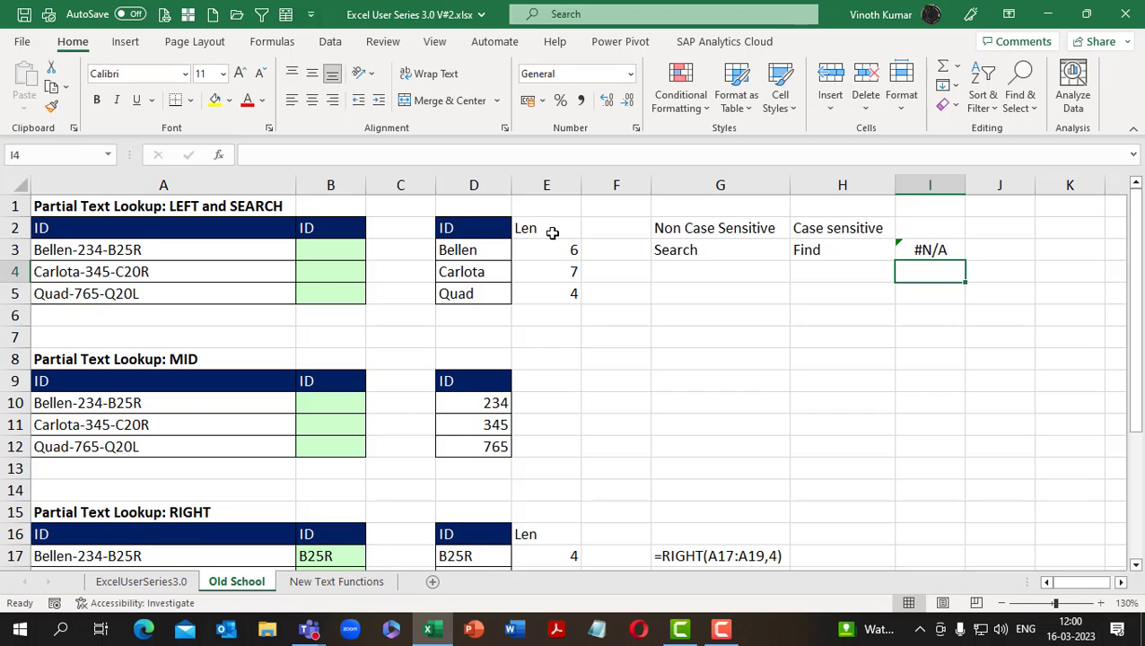
Step: Enter =FORMULATEXT(B3) in I4 as a second display of the B3 formula
{"action": "type", "text": "=form"}
{"action": "key", "text": "Tab"}
{"action": "key", "text": "Left"}
{"action": "key", "text": "Left"}
{"action": "key", "text": "Left"}
{"action": "key", "text": "Left"}
{"action": "key", "text": "Left"}
{"action": "key", "text": "Left"}
{"action": "key", "text": "Up"}
{"action": "key", "text": "Left"}
{"action": "key", "text": "Return"}
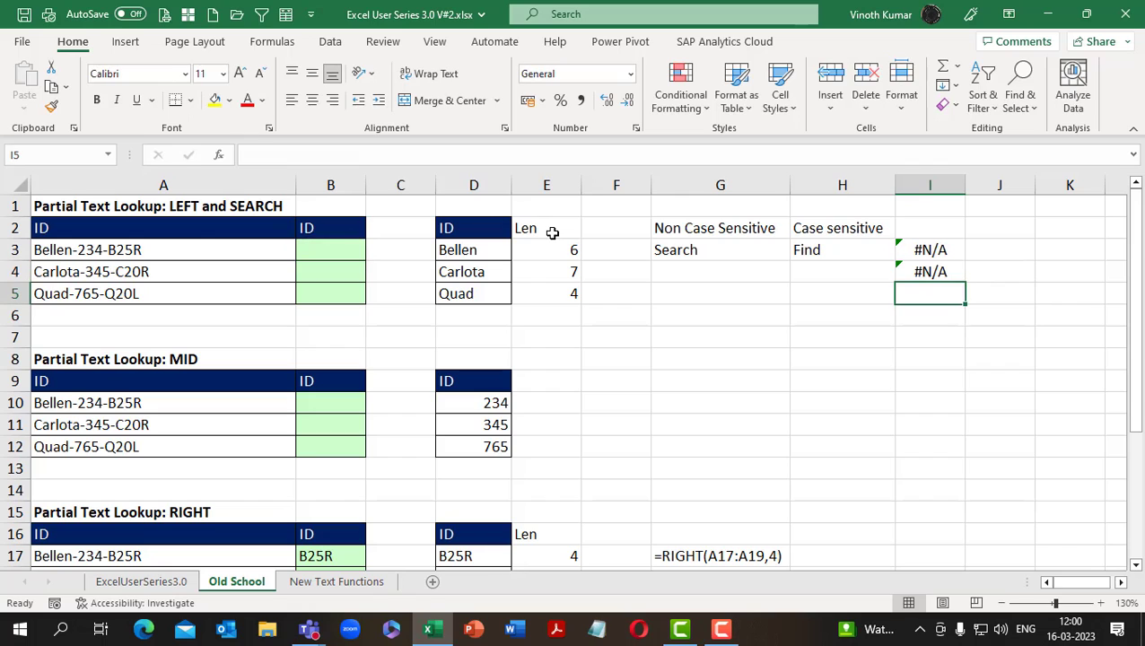
Step: Enter =FORMULATEXT(B3) in I5 as a third display of the B3 formula
{"action": "type", "text": "=form"}
{"action": "key", "text": "Tab"}
{"action": "key", "text": "Left"}
{"action": "key", "text": "Left"}
{"action": "key", "text": "Left"}
{"action": "key", "text": "Left"}
{"action": "key", "text": "Left"}
{"action": "key", "text": "Left"}
{"action": "key", "text": "Left"}
{"action": "key", "text": "Up"}
{"action": "key", "text": "Up"}
{"action": "key", "text": "Return"}
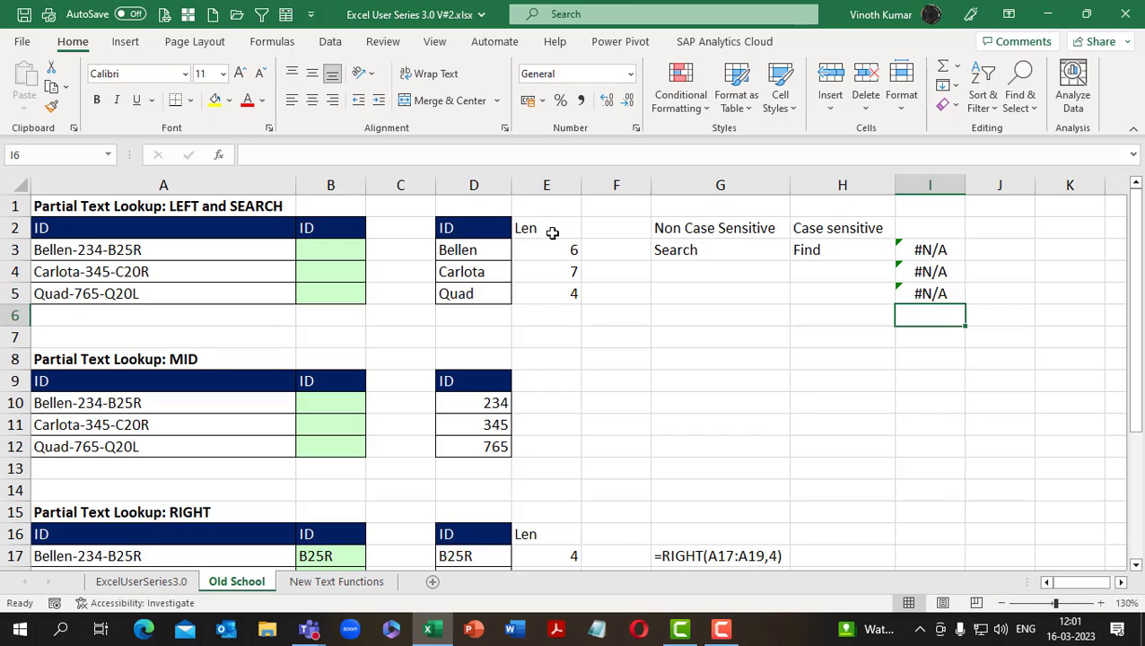
Step: Enter =SEARCH("-",A3) in B3 to locate the first hyphen in the ID
{"action": "key", "text": "Up"}
{"action": "key", "text": "Up"}
{"action": "key", "text": "Up"}
{"action": "key", "text": "Up"}
{"action": "key", "text": "Up"}
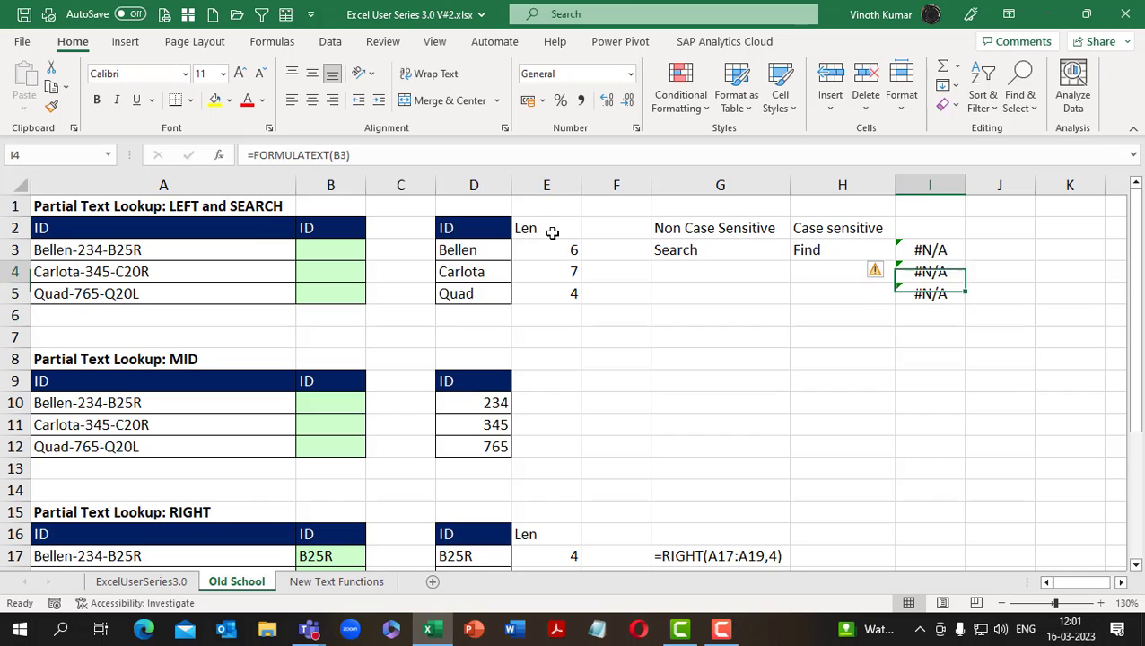
{"action": "key", "text": "Left"}
{"action": "key", "text": "Left"}
{"action": "key", "text": "Left"}
{"action": "key", "text": "Left"}
{"action": "key", "text": "Left"}
{"action": "key", "text": "Left"}
{"action": "key", "text": "Left"}
{"action": "key", "text": "Left"}
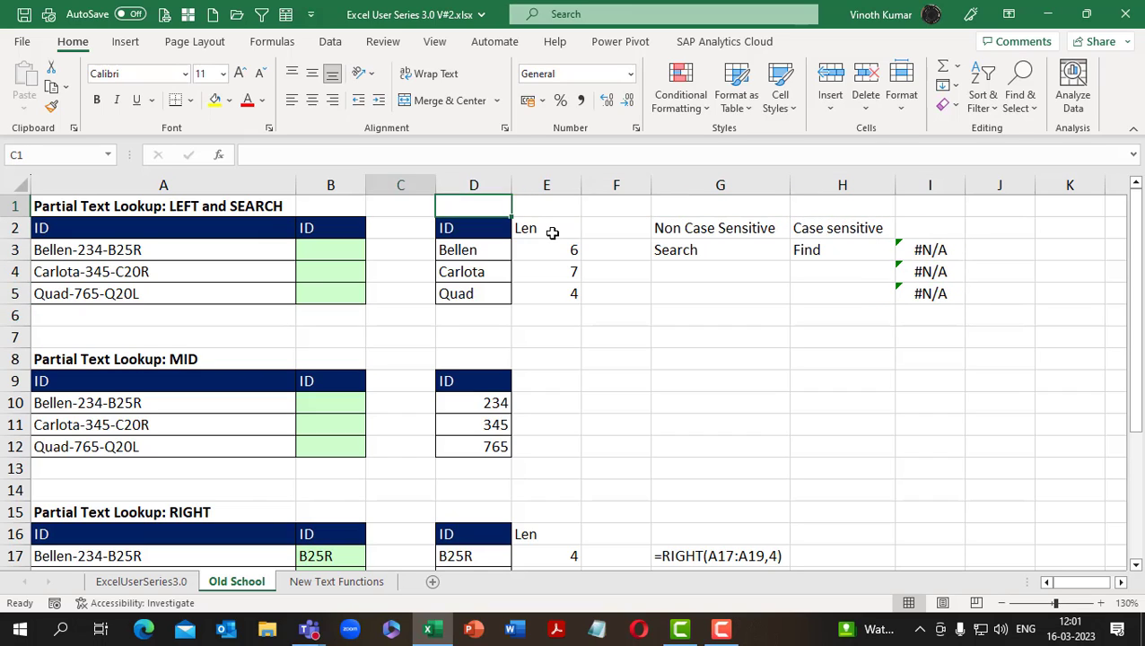
{"action": "key", "text": "Down"}
{"action": "key", "text": "Down"}
{"action": "key", "text": "Right"}
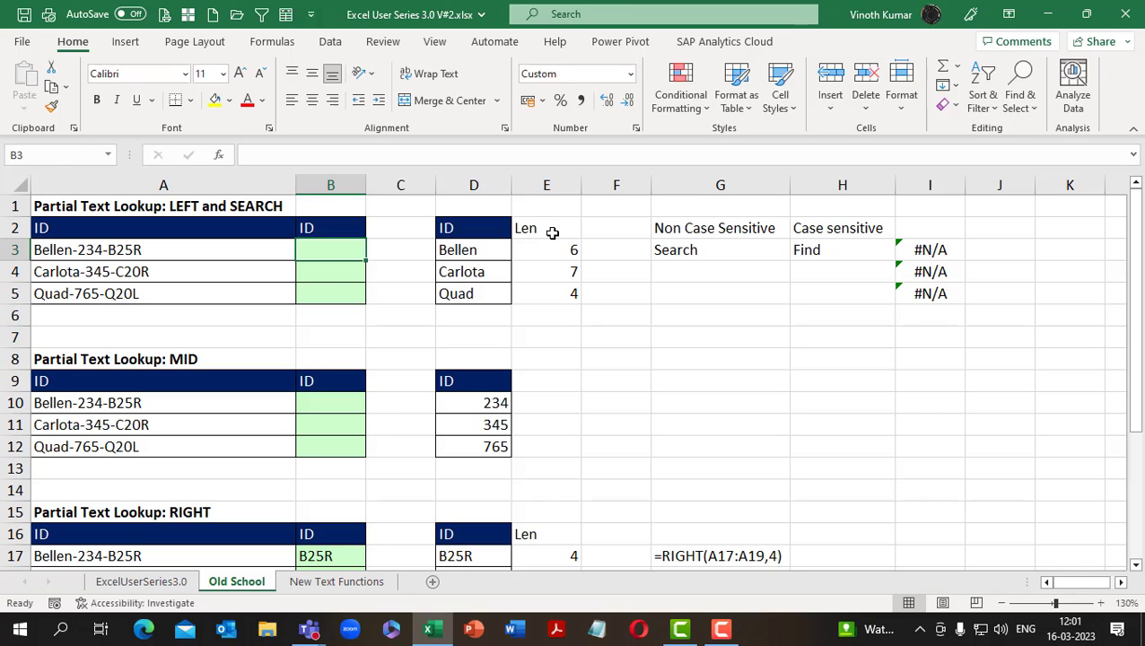
{"action": "type", "text": "=se"}
{"action": "key", "text": "Tab"}
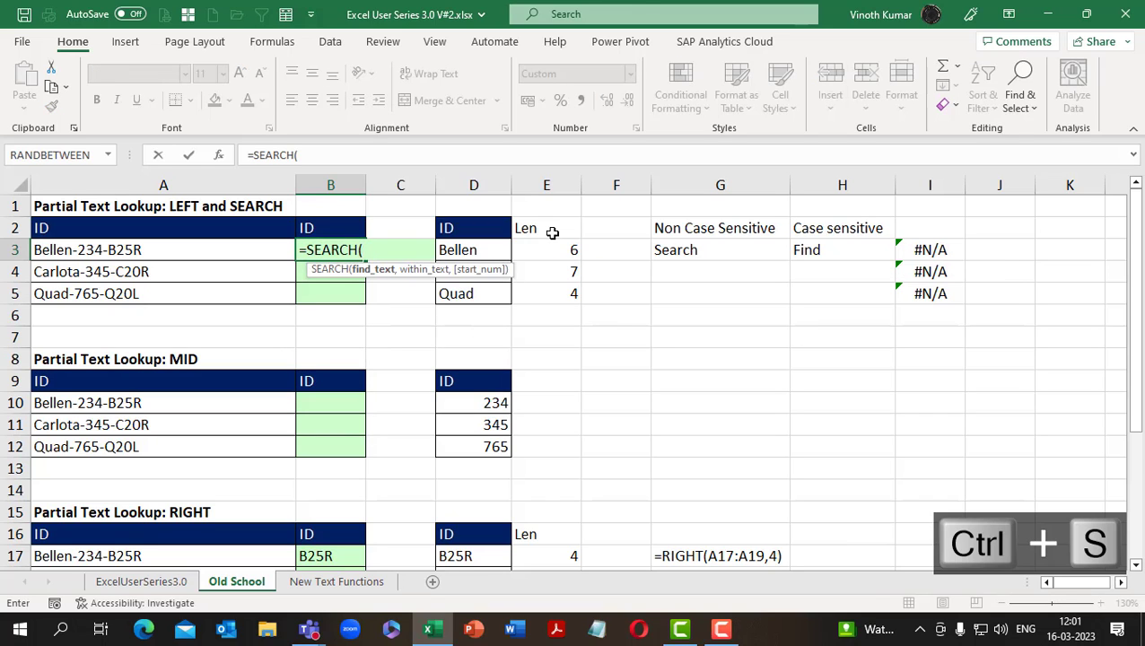
{"action": "key", "text": "ctrl+d"}
{"action": "type", "text": "\"-\","}
{"action": "key", "text": "Left"}
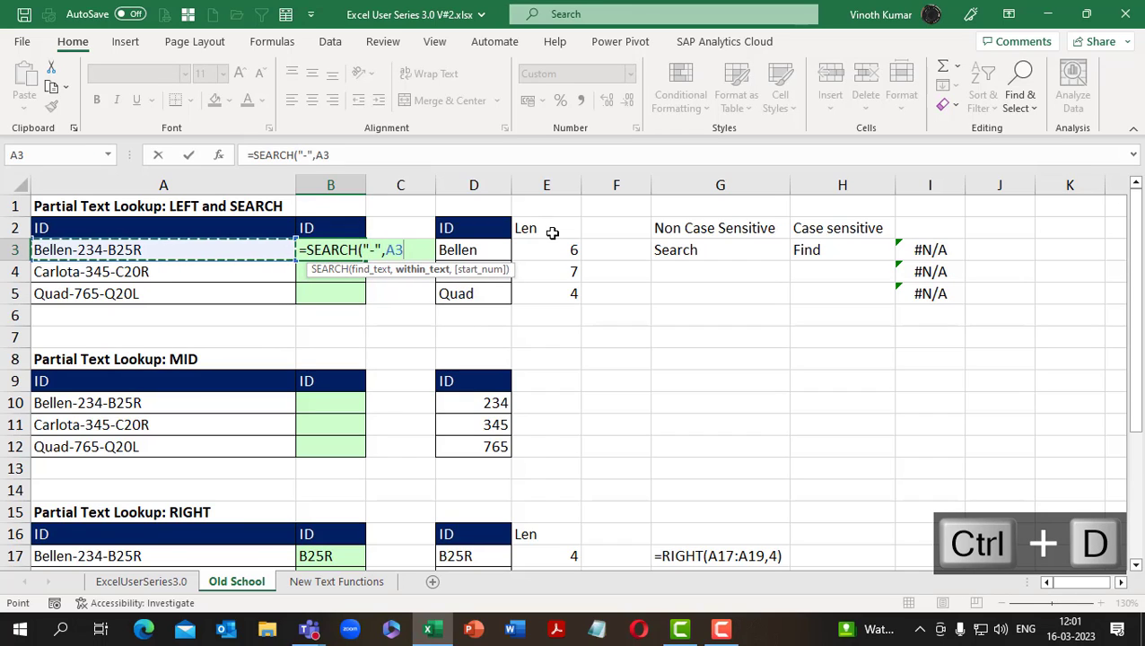
{"action": "type", "text": ")"}
{"action": "key", "text": "ctrl+Return"}
Step: Save the workbook and fill the SEARCH formula from B3 down to B5
{"action": "key", "text": "shift+Down"}
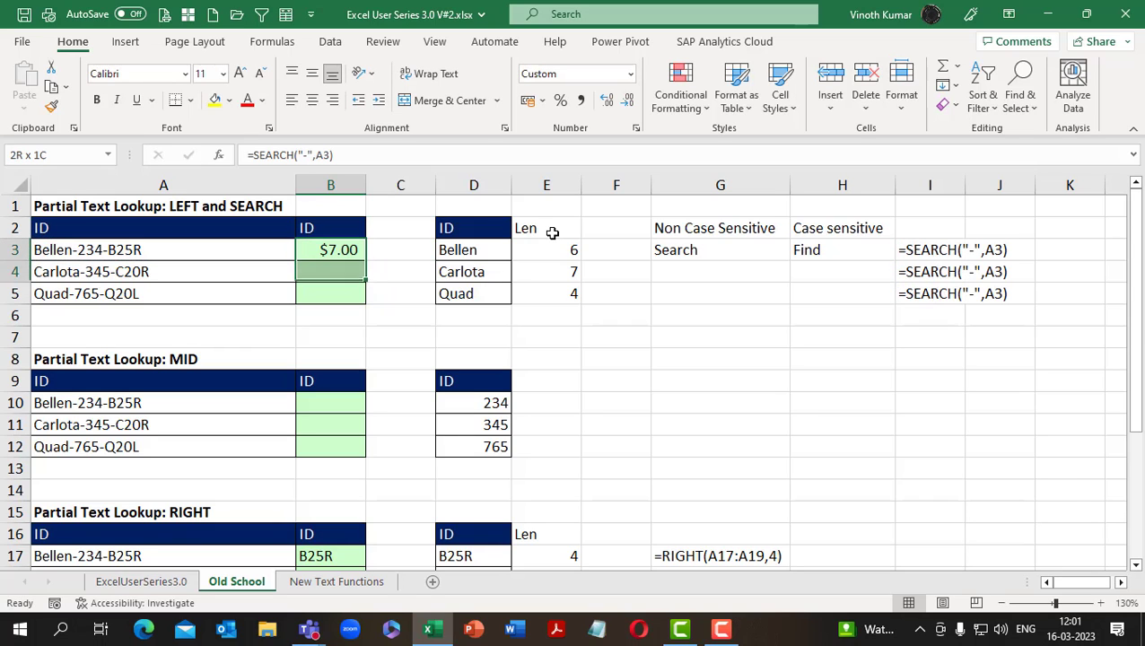
{"action": "key", "text": "shift+Down"}
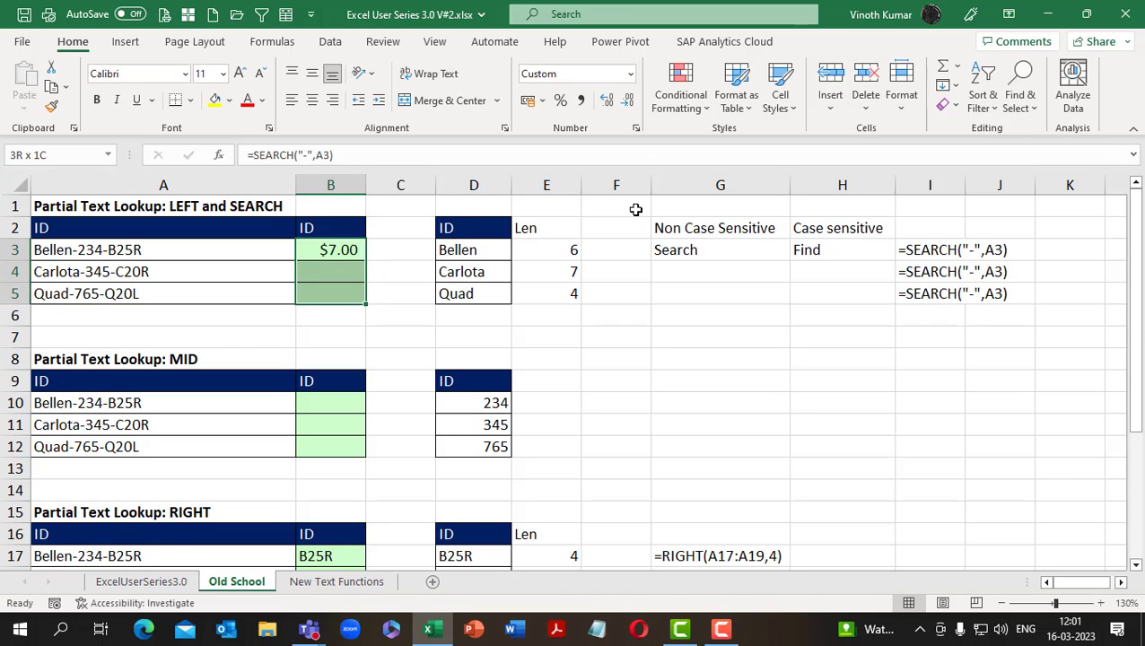
{"action": "key", "text": "ctrl+s"}
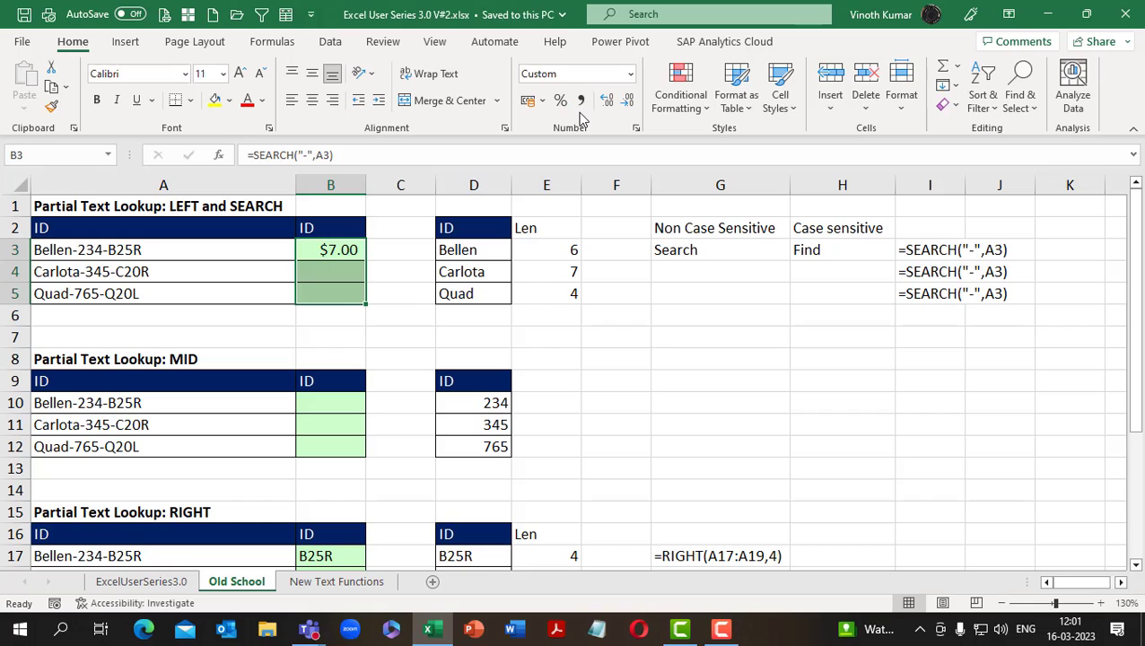
{"action": "key", "text": "ctrl+d"}
Step: Format B3:B5 as Number with no decimal places
{"action": "left_click", "coordinate": [631, 73]}
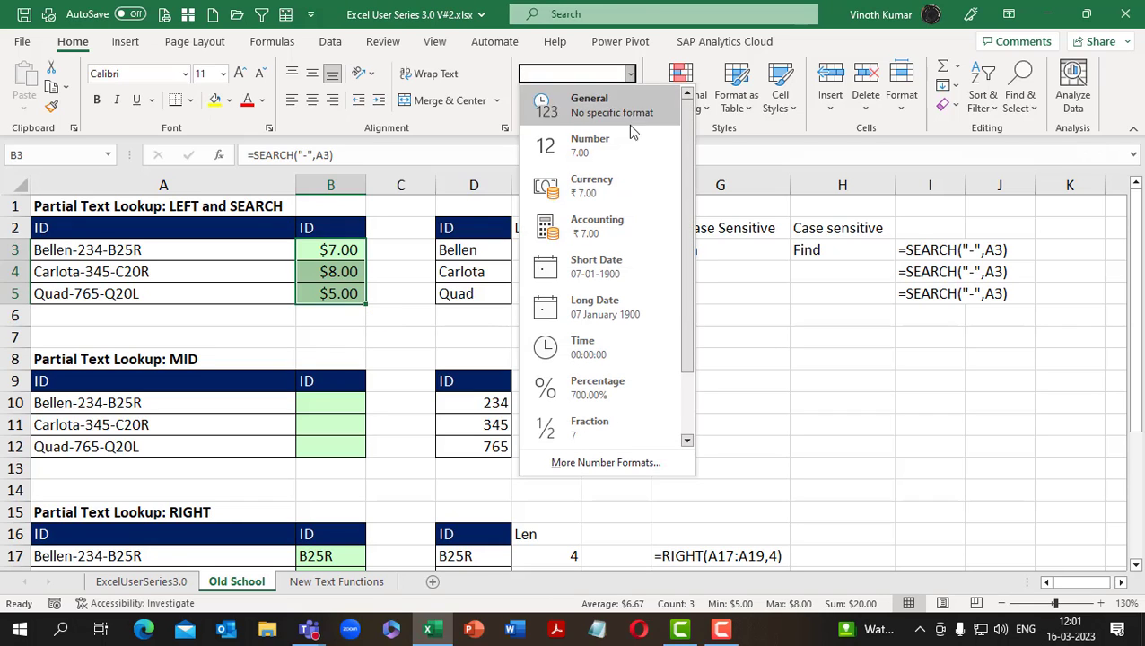
{"action": "left_click", "coordinate": [620, 145]}
{"action": "left_click", "coordinate": [628, 100]}
{"action": "left_click", "coordinate": [628, 100]}
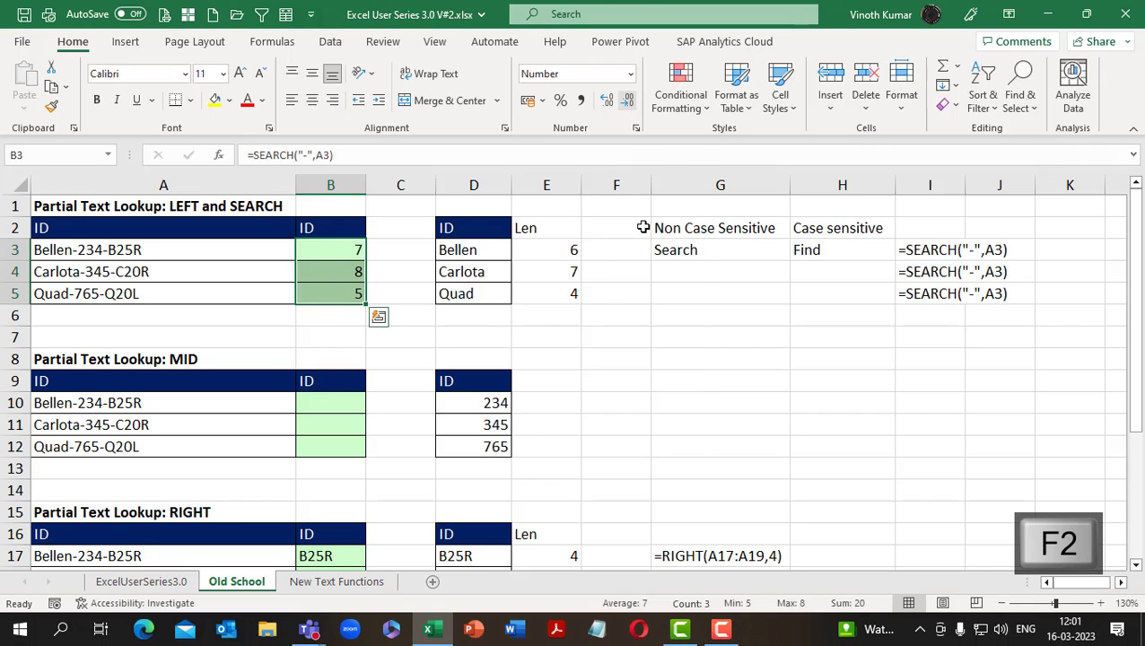
{"action": "left_click", "coordinate": [655, 286]}
Step: Wrap the SEARCH formula in B3 in LEFT so it reads =LEFT(A3,SEARCH("-",A3))
{"action": "left_click", "coordinate": [345, 251]}
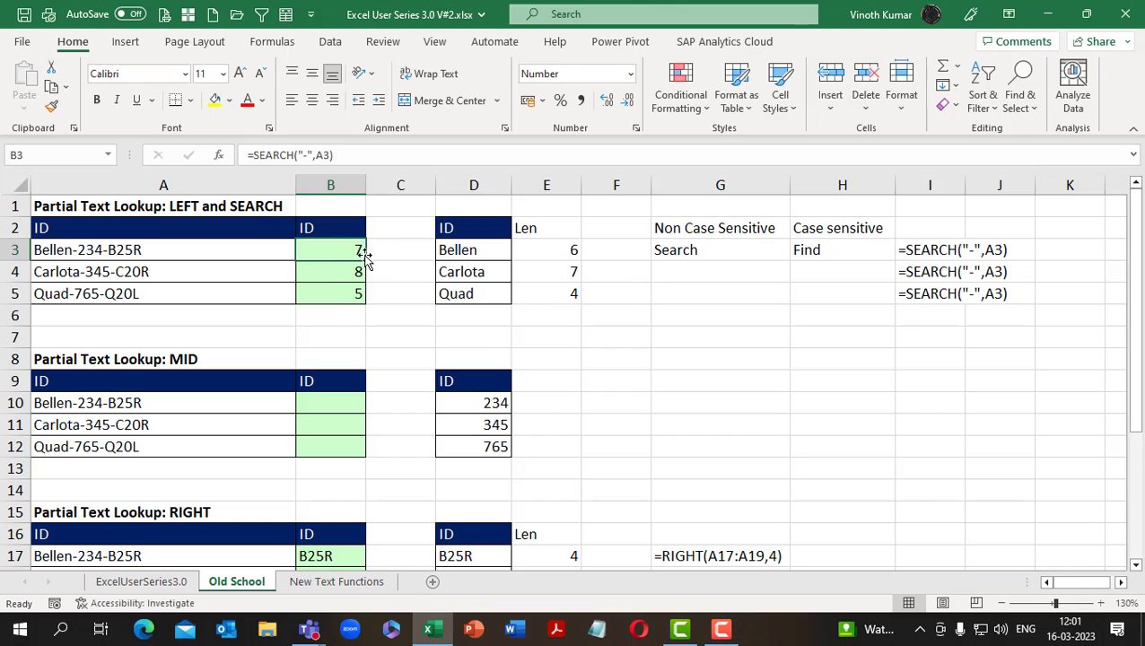
{"action": "key", "text": "F2"}
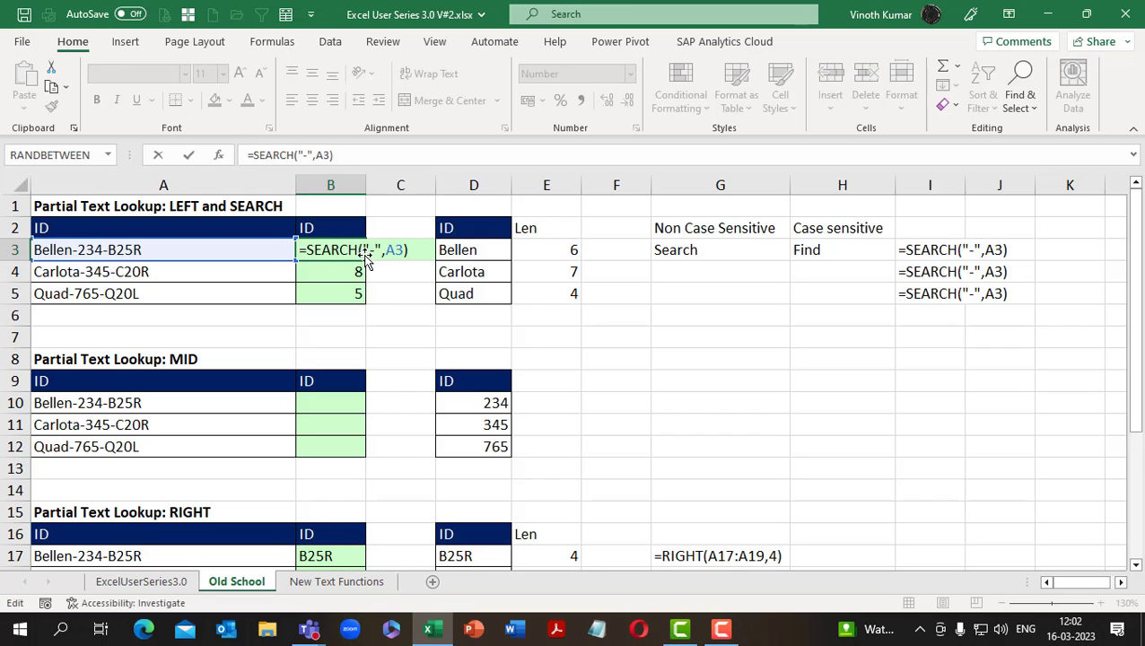
{"action": "type", "text": "LEFT("}
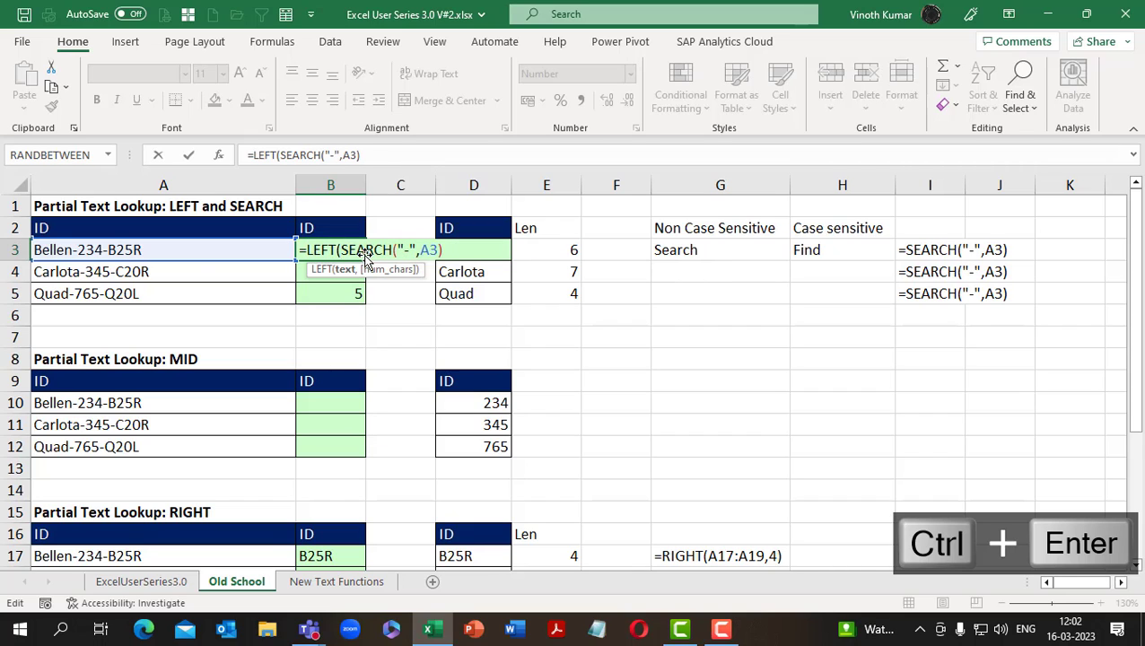
{"action": "left_click", "coordinate": [141, 250]}
{"action": "key", "text": "ctrl+d"}
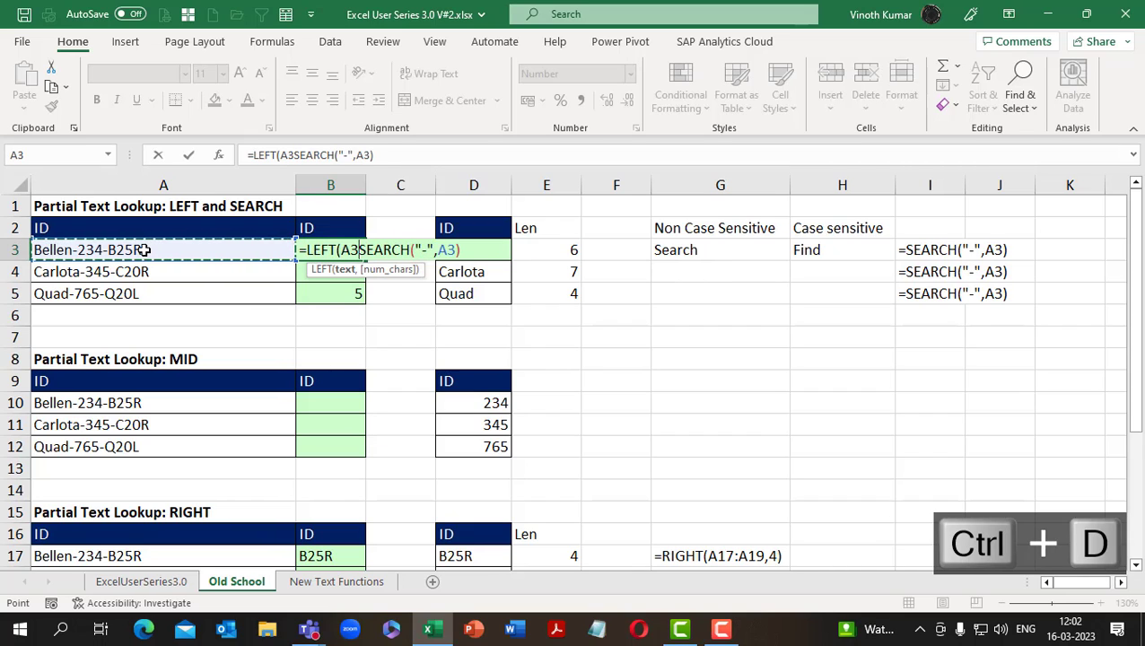
{"action": "type", "text": ","}
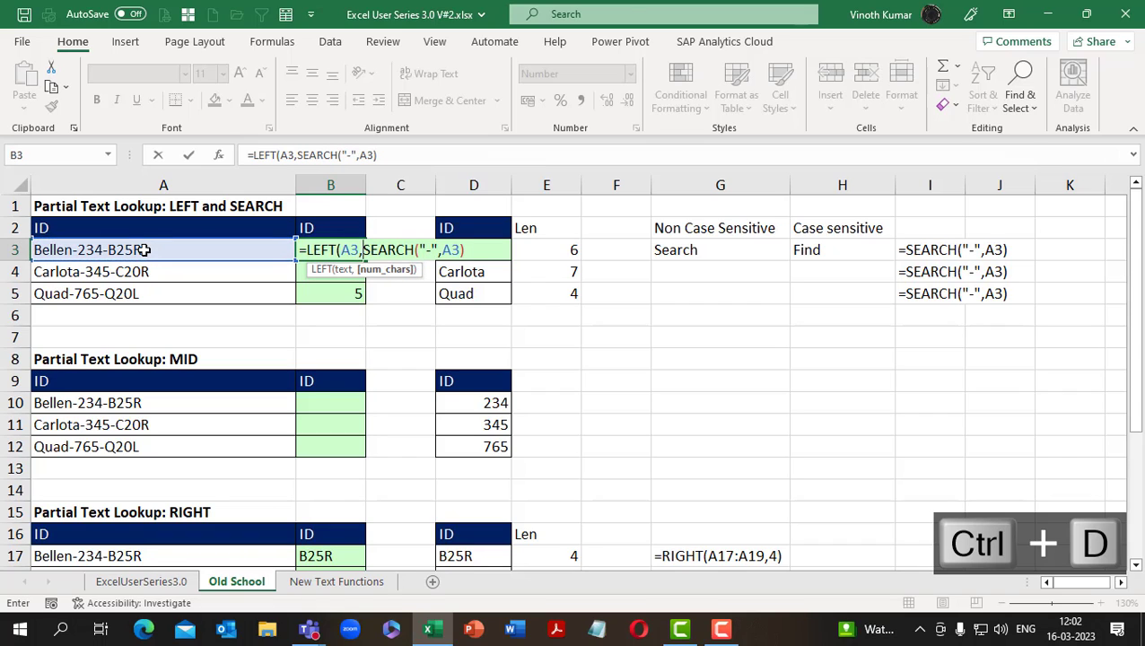
{"action": "key", "text": "ctrl+z"}
{"action": "key", "text": "ctrl+c"}
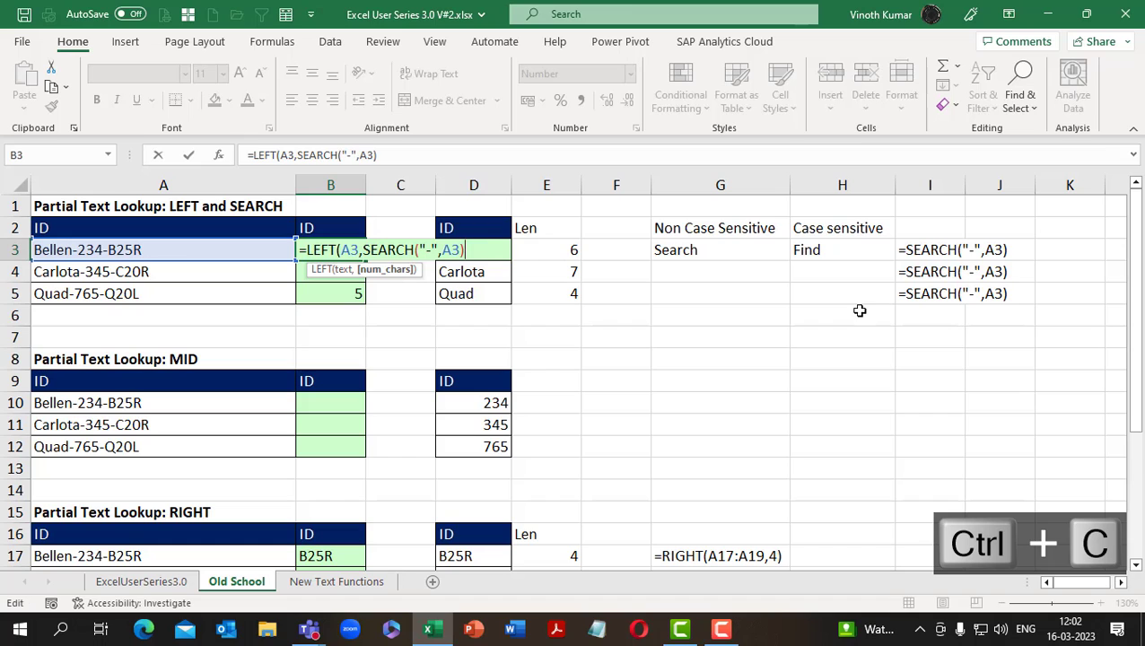
{"action": "key", "text": "alt+s"}
{"action": "type", "text": ")"}
{"action": "key", "text": "alt+v"}
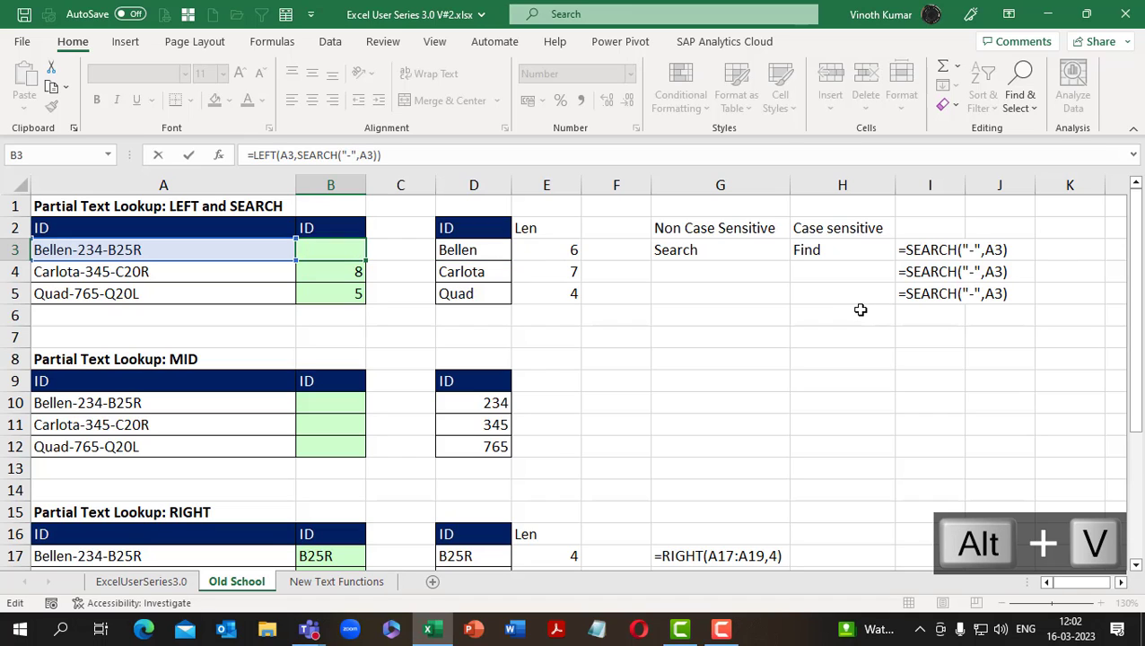
{"action": "key", "text": "ctrl+Return"}
Step: Fill the LEFT formula from B3 down to B5, and undo both the fill and the LEFT edit
{"action": "key", "text": "shift+Down"}
{"action": "key", "text": "shift+Down"}
{"action": "key", "text": "F2"}
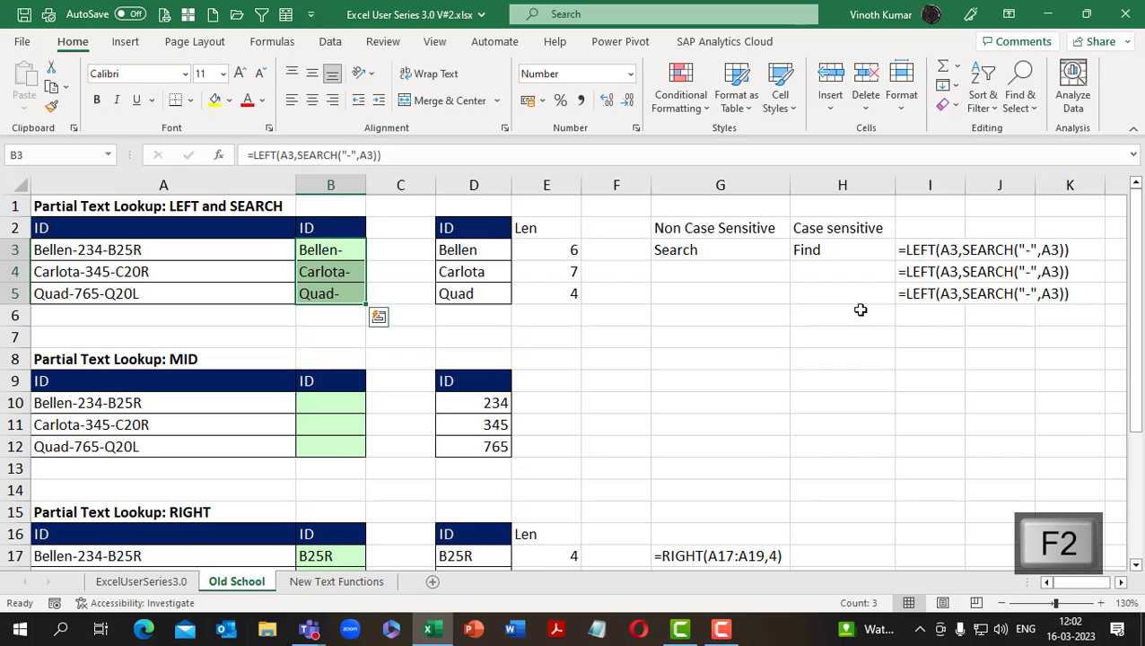
{"action": "key", "text": "ctrl+z"}
{"action": "key", "text": "ctrl+z"}
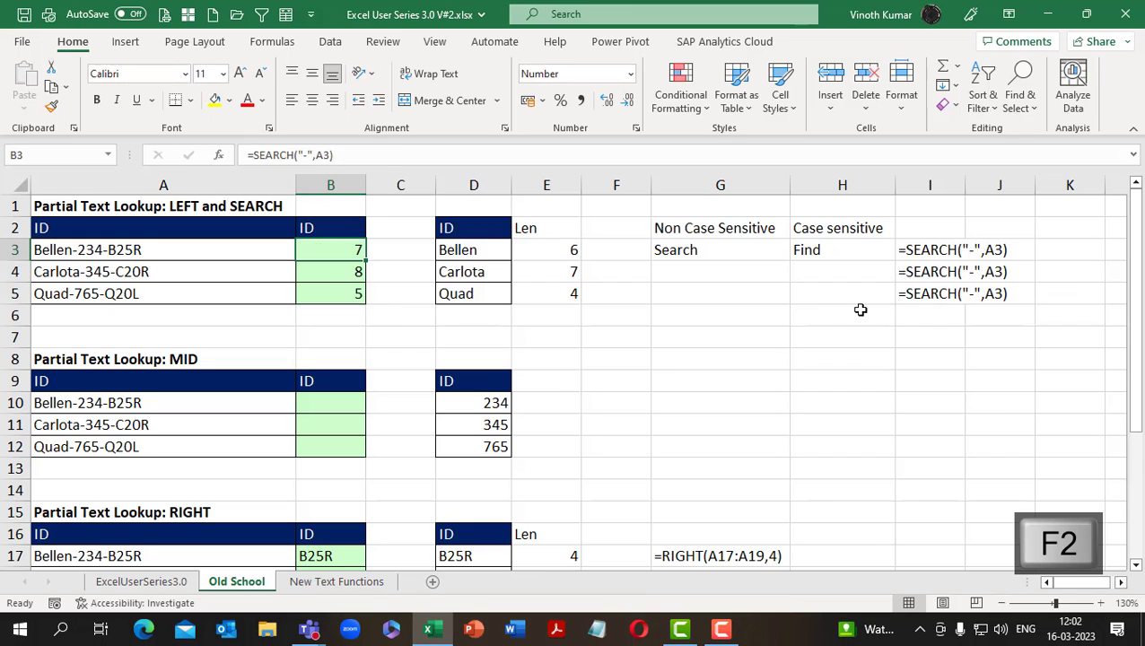
Step: Replace the FORMULATEXT formula in I3 with its value using Paste Special Values
{"action": "key", "text": "Right"}
{"action": "key", "text": "Right"}
{"action": "key", "text": "Right"}
{"action": "key", "text": "Right"}
{"action": "key", "text": "Right"}
{"action": "key", "text": "Right"}
{"action": "key", "text": "Right"}
{"action": "key", "text": "ctrl+c"}
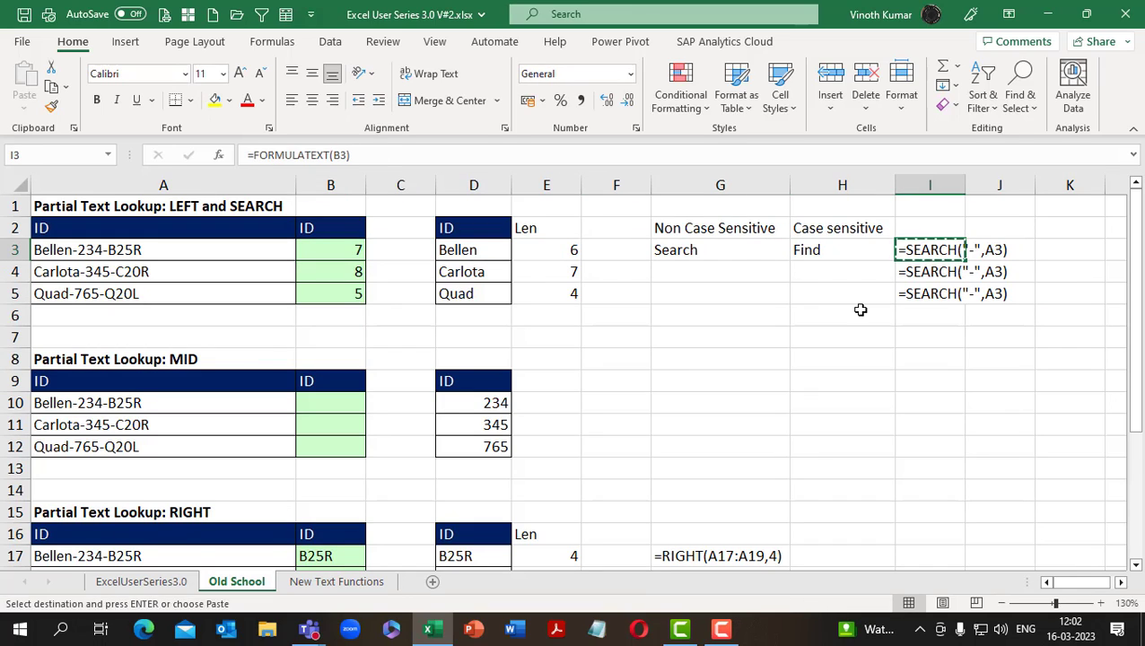
{"action": "key", "text": "alt+e"}
{"action": "key", "text": "s"}
{"action": "key", "text": "v"}
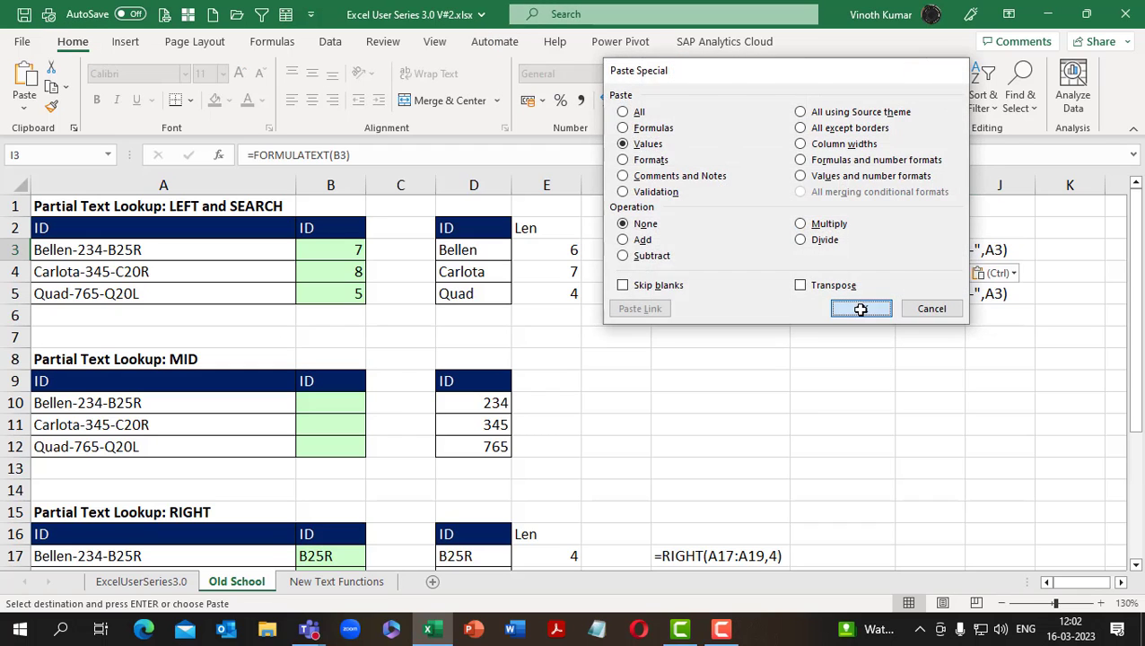
{"action": "key", "text": "ctrl+Return"}
Step: Change the formula in B3 to =LEFT(A3,SEARCH("-",A3)) to extract the text up to the first hyphen
{"action": "key", "text": "Left"}
{"action": "key", "text": "Left"}
{"action": "key", "text": "Left"}
{"action": "key", "text": "Left"}
{"action": "key", "text": "Left"}
{"action": "key", "text": "Left"}
{"action": "key", "text": "Left"}
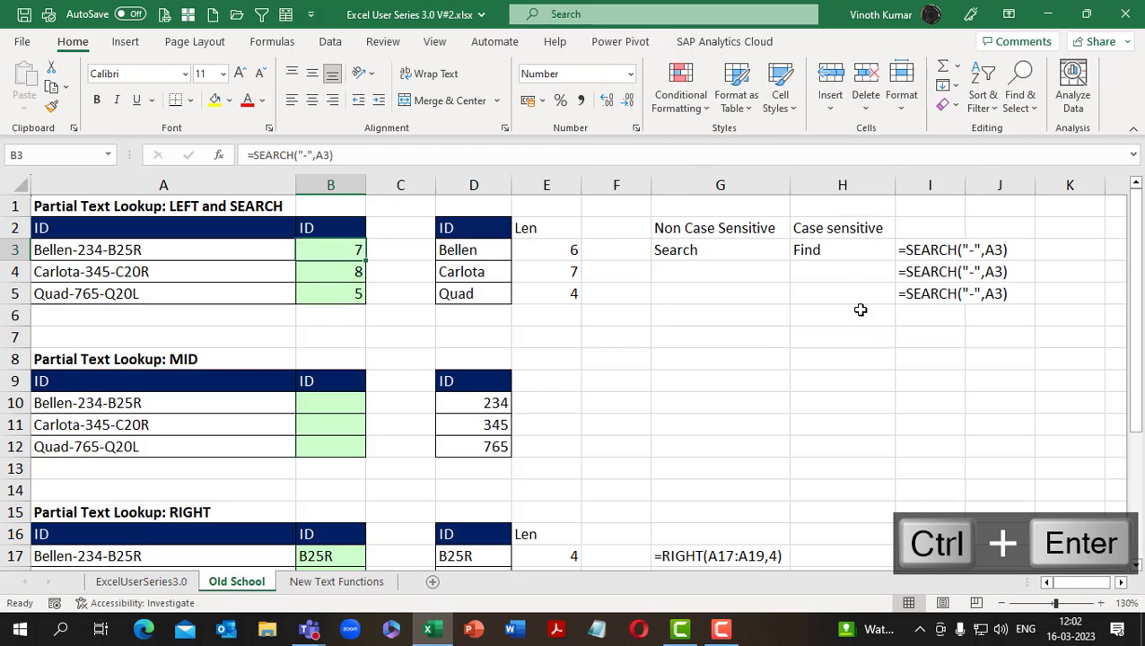
{"action": "key", "text": "F2"}
{"action": "key", "text": "ctrl+d"}
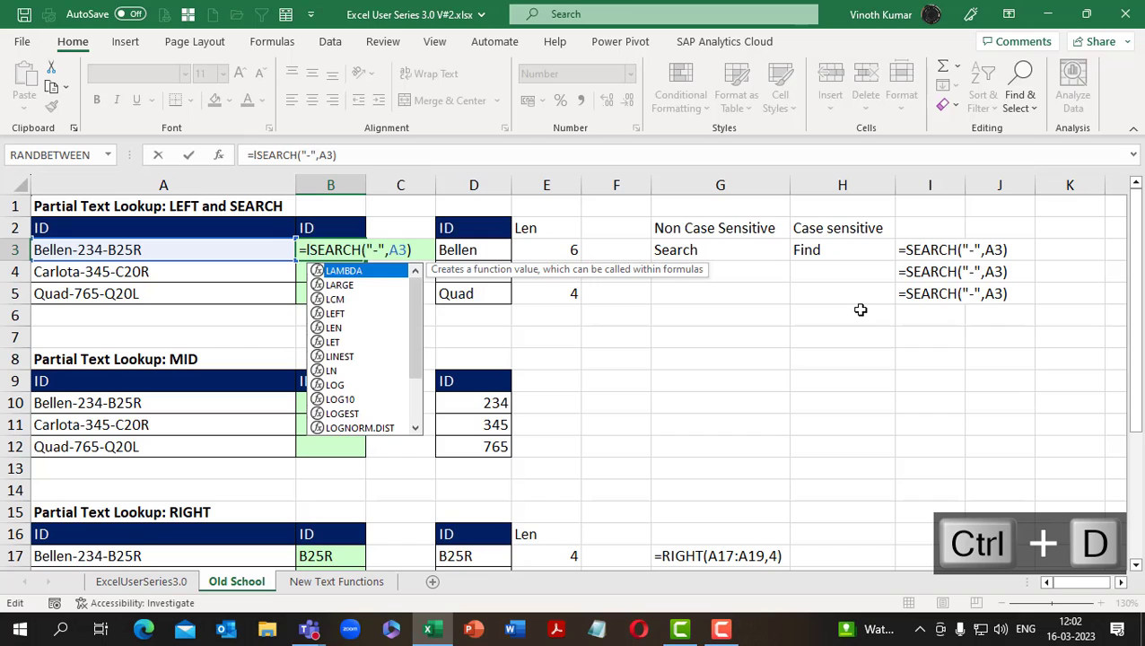
{"action": "type", "text": "eft"}
{"action": "key", "text": "Tab"}
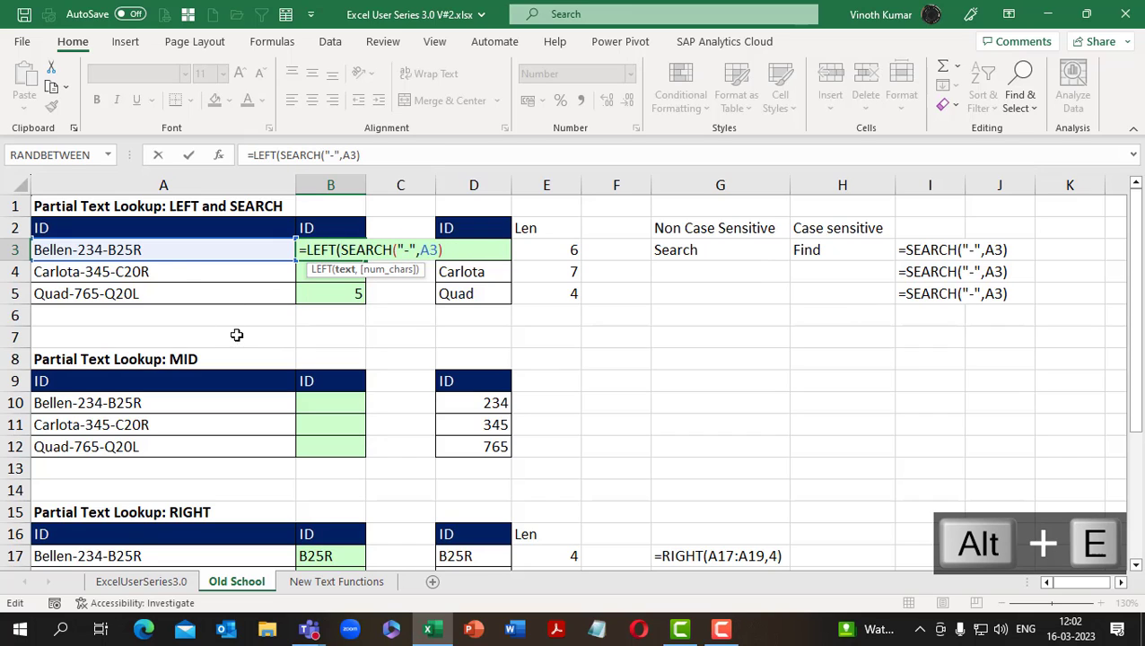
{"action": "left_click", "coordinate": [167, 251]}
{"action": "type", "text": ","}
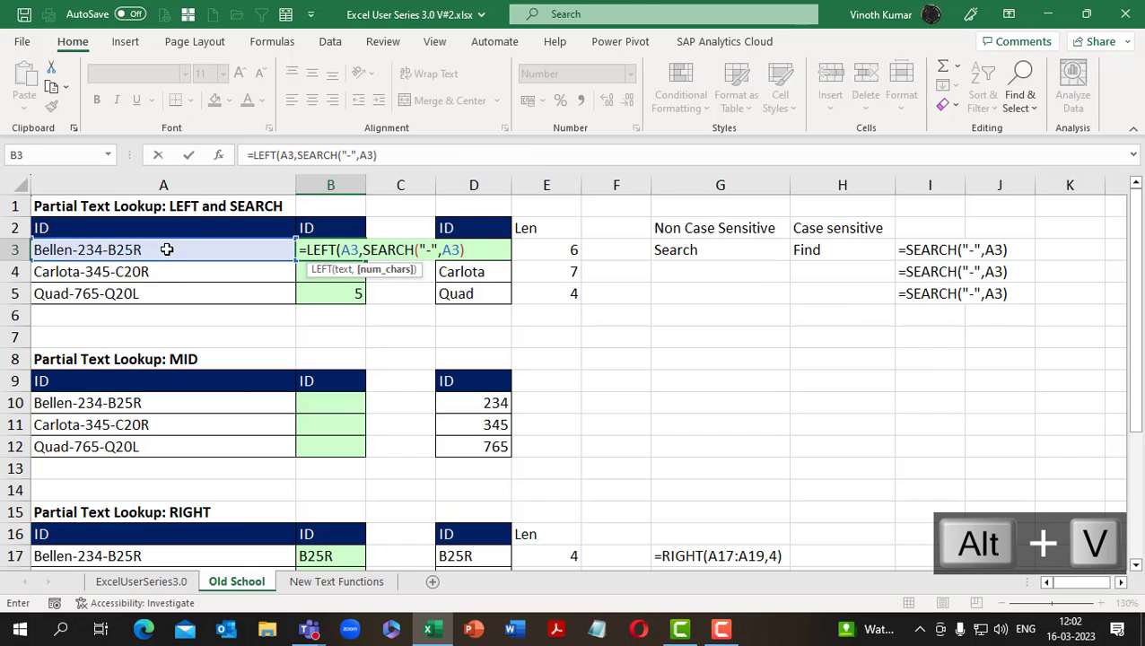
{"action": "left_click", "coordinate": [467, 249]}
{"action": "type", "text": ")"}
{"action": "key", "text": "ctrl+Return"}
Step: Fill the LEFT and SEARCH formula from B3 down to B5
{"action": "key", "text": "shift+Down"}
{"action": "key", "text": "shift+Down"}
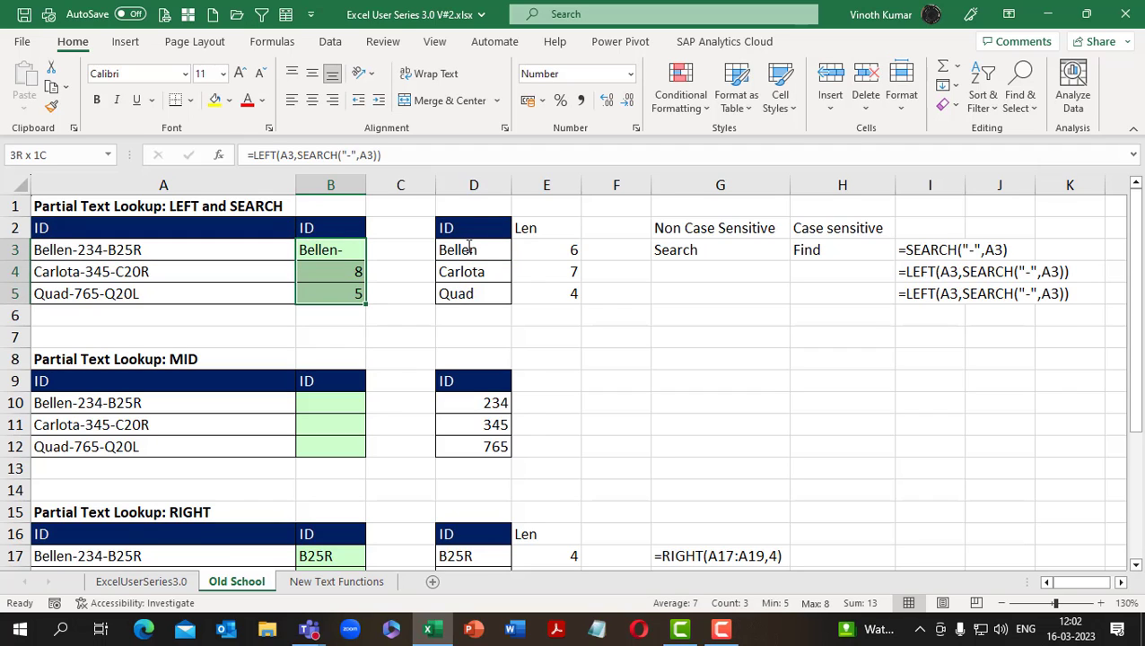
{"action": "key", "text": "ctrl+d"}
Step: Replace the FORMULATEXT formula in I4 with its value using Paste Special Values
{"action": "key", "text": "Right"}
{"action": "key", "text": "Right"}
{"action": "key", "text": "Right"}
{"action": "key", "text": "Right"}
{"action": "key", "text": "Right"}
{"action": "key", "text": "Right"}
{"action": "key", "text": "Right"}
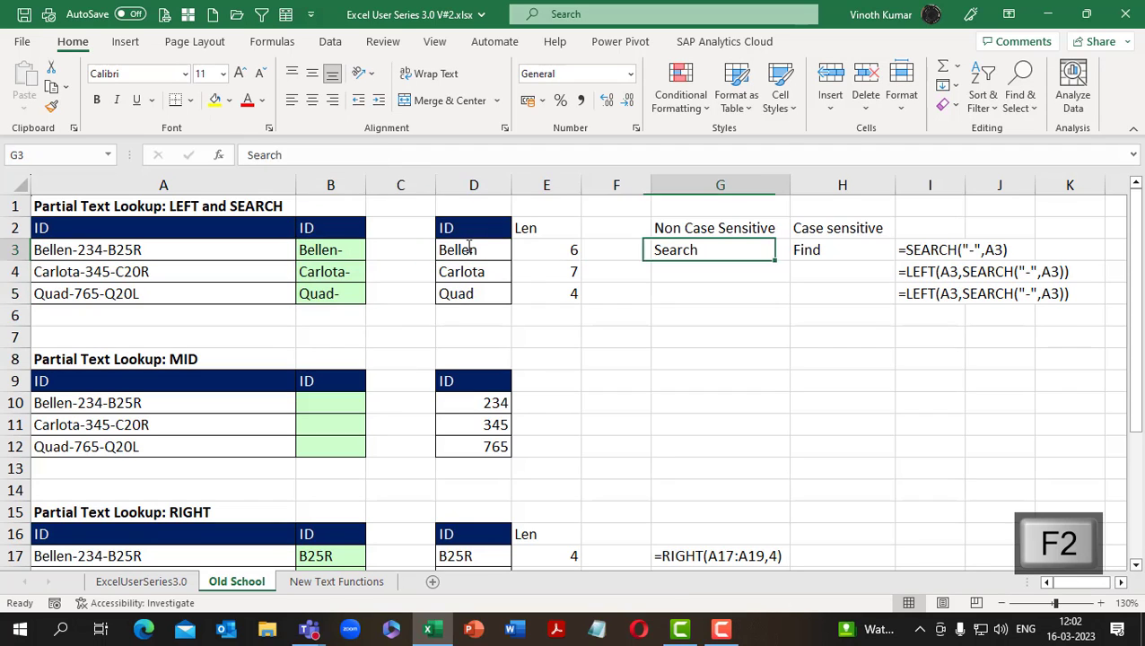
{"action": "key", "text": "Down"}
{"action": "key", "text": "ctrl+c"}
{"action": "key", "text": "alt+e"}
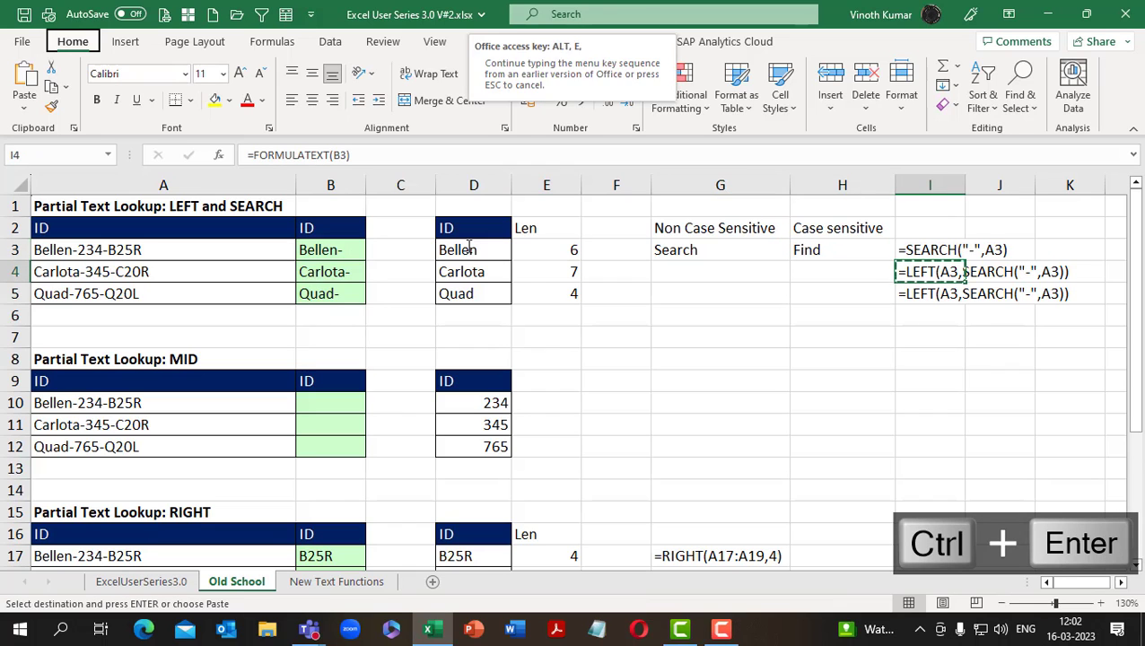
{"action": "key", "text": "s"}
{"action": "key", "text": "v"}
{"action": "key", "text": "Return"}
{"action": "key", "text": "Escape"}
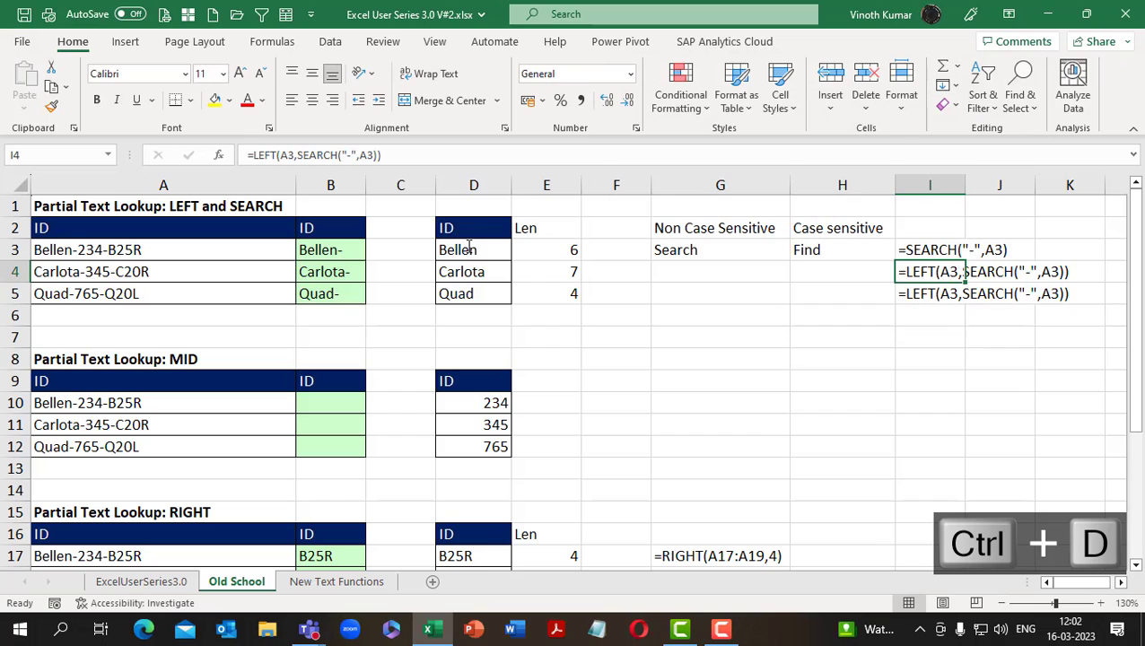
Step: Change the formula in B3 to =LEFT(A3,SEARCH("-",A3)-1) to drop the hyphen, and fill it down to B5
{"action": "key", "text": "Left"}
{"action": "key", "text": "Left"}
{"action": "key", "text": "Left"}
{"action": "key", "text": "Left"}
{"action": "key", "text": "Left"}
{"action": "key", "text": "Left"}
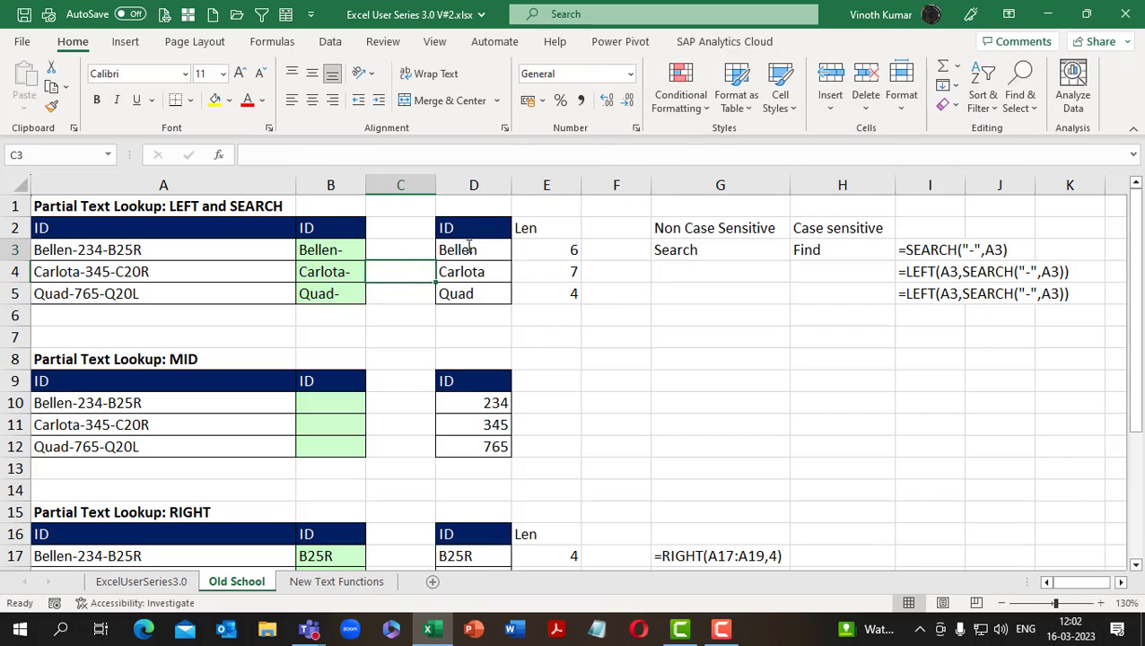
{"action": "key", "text": "Left"}
{"action": "key", "text": "F2"}
{"action": "key", "text": "Left"}
{"action": "type", "text": "-1"}
{"action": "key", "text": "ctrl+Return"}
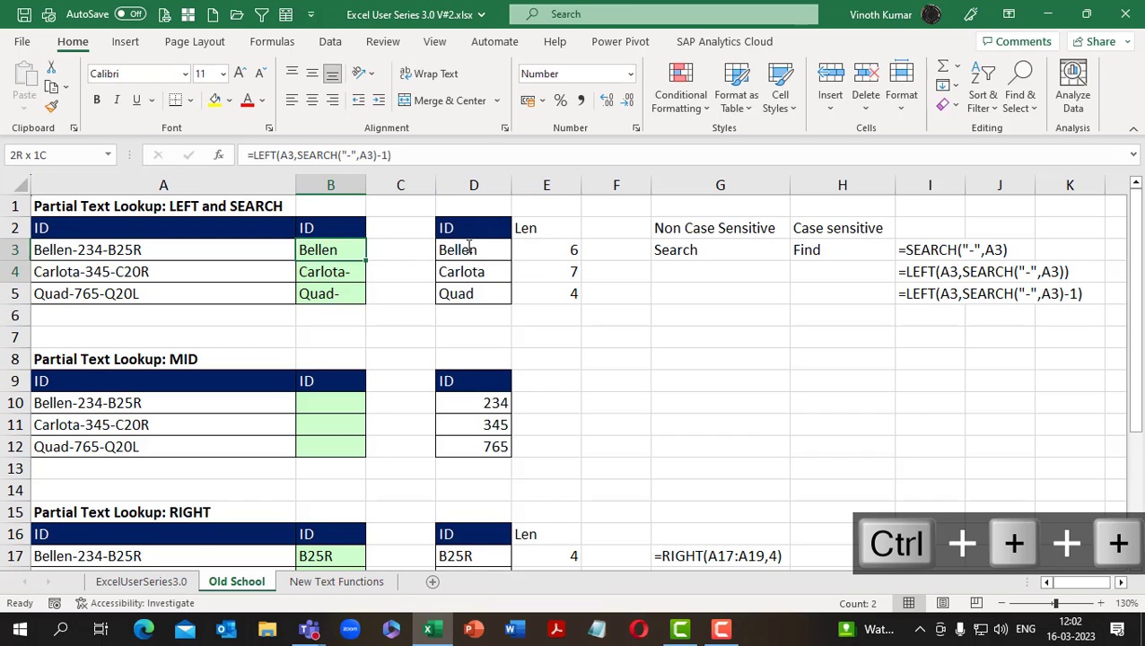
{"action": "key", "text": "ctrl+shift+Down"}
{"action": "key", "text": "ctrl+d"}
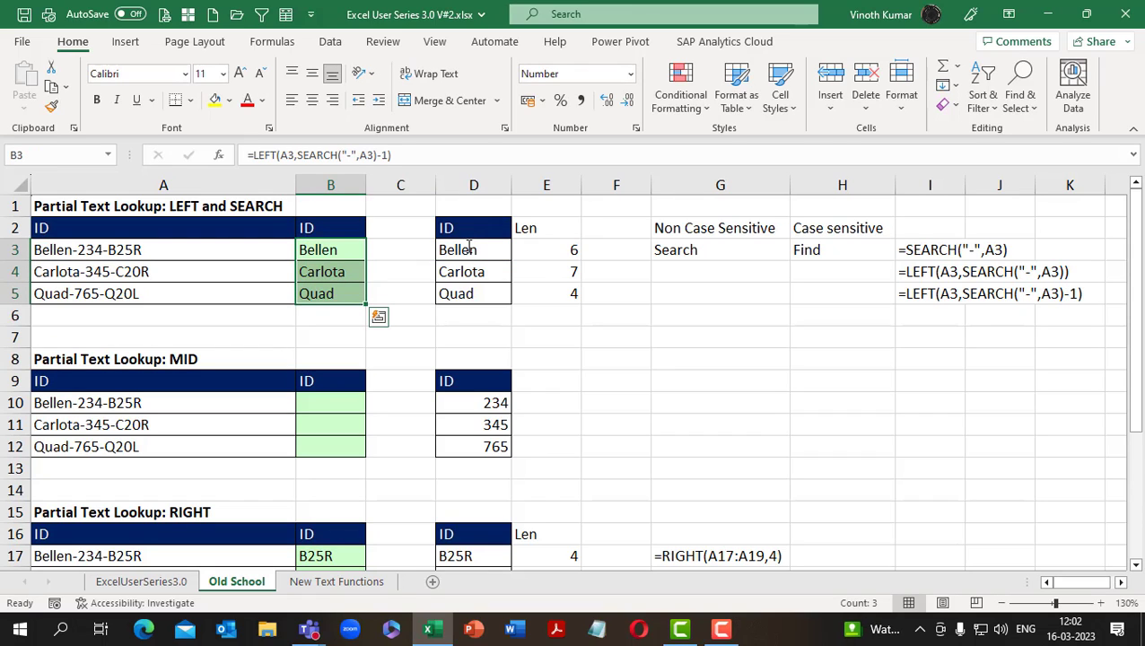
Step: Insert a new column F after the Len column and head it "Exact" in F2
{"action": "key", "text": "Right"}
{"action": "key", "text": "Right"}
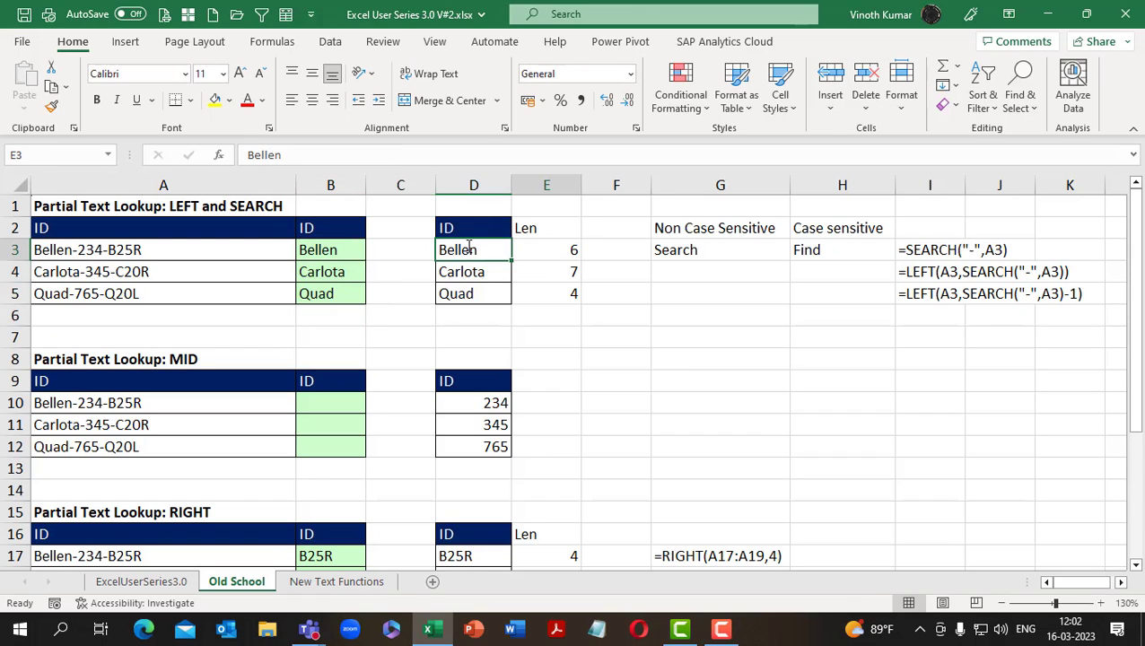
{"action": "key", "text": "Right"}
{"action": "key", "text": "Right"}
{"action": "key", "text": "Up"}
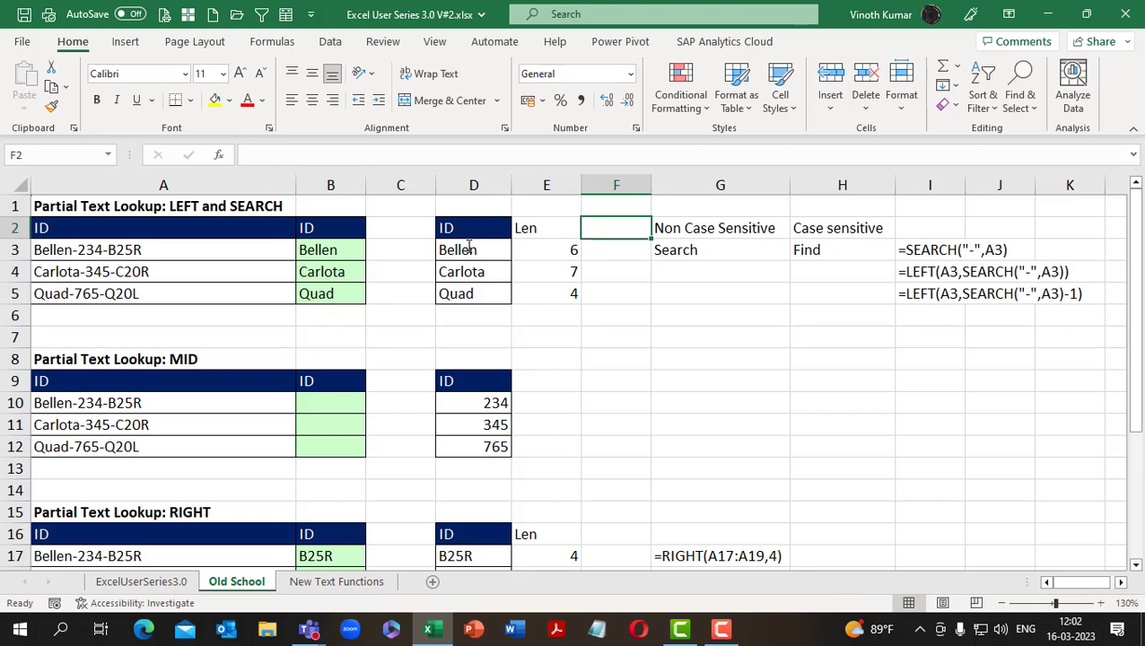
{"action": "key", "text": "ctrl+space"}
{"action": "key", "text": "ctrl+shift+plus"}
{"action": "key", "text": "Right"}
{"action": "key", "text": "Left"}
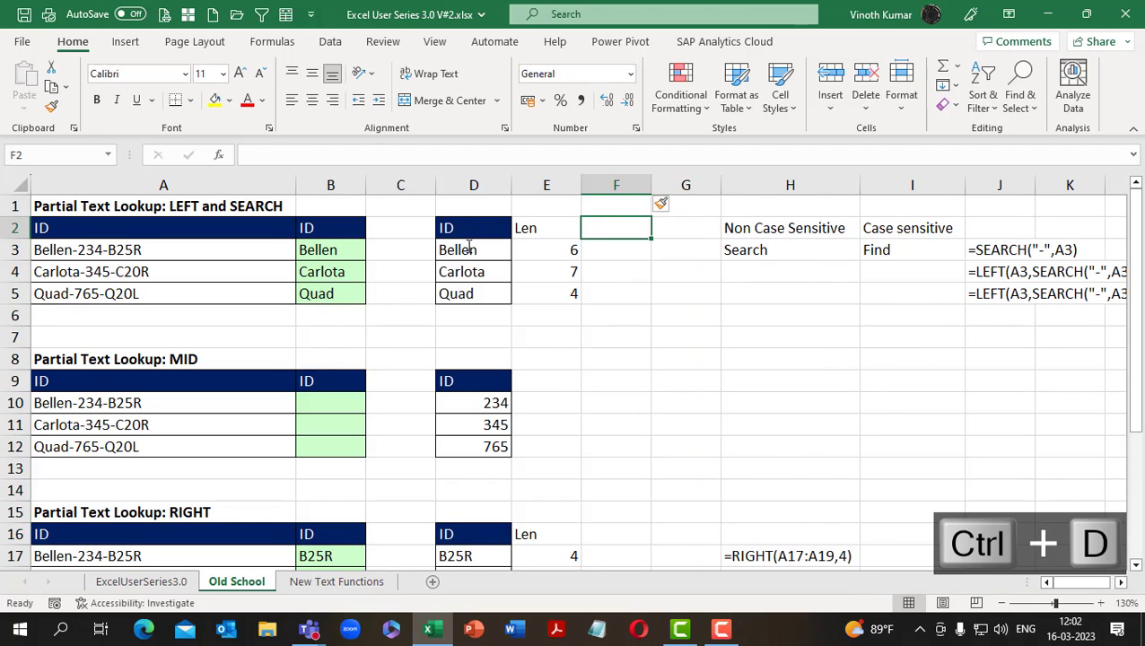
{"action": "type", "text": "Exact"}
{"action": "key", "text": "Return"}
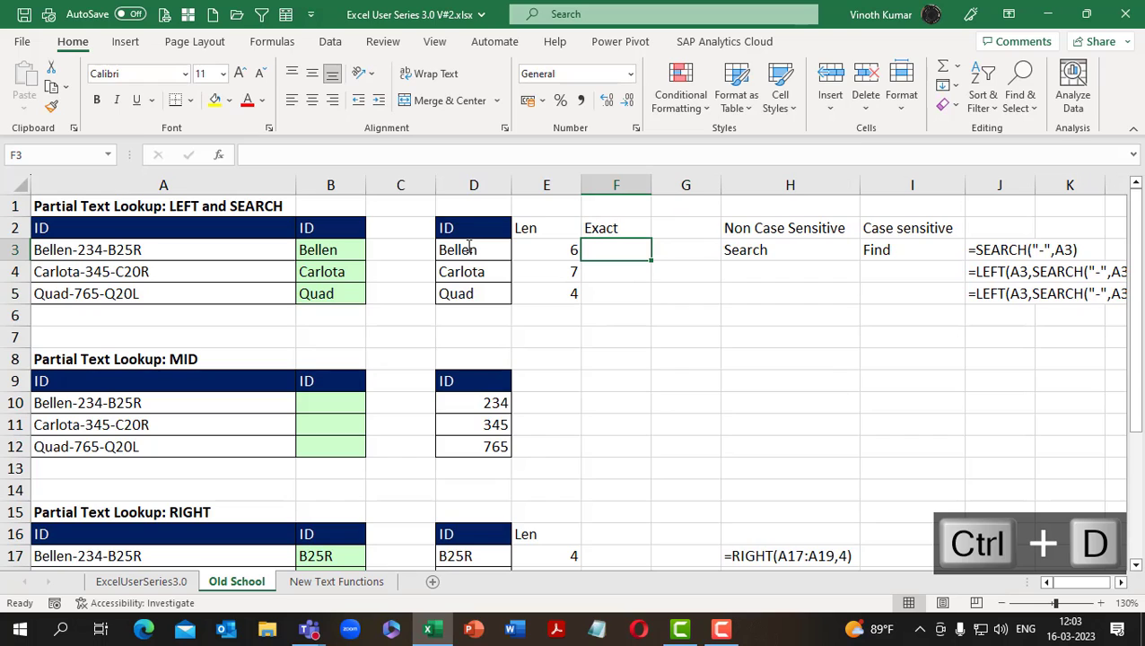
Step: Enter =EXACT(B3,D3) in F3 to compare the extracted ID with the expected one
{"action": "type", "text": "=ex"}
{"action": "key", "text": "Tab"}
{"action": "key", "text": "Left"}
{"action": "key", "text": "Left"}
{"action": "key", "text": "Left"}
{"action": "key", "text": "Left"}
{"action": "type", "text": ","}
{"action": "key", "text": "Left"}
{"action": "key", "text": "Left"}
{"action": "type", "text": ")"}
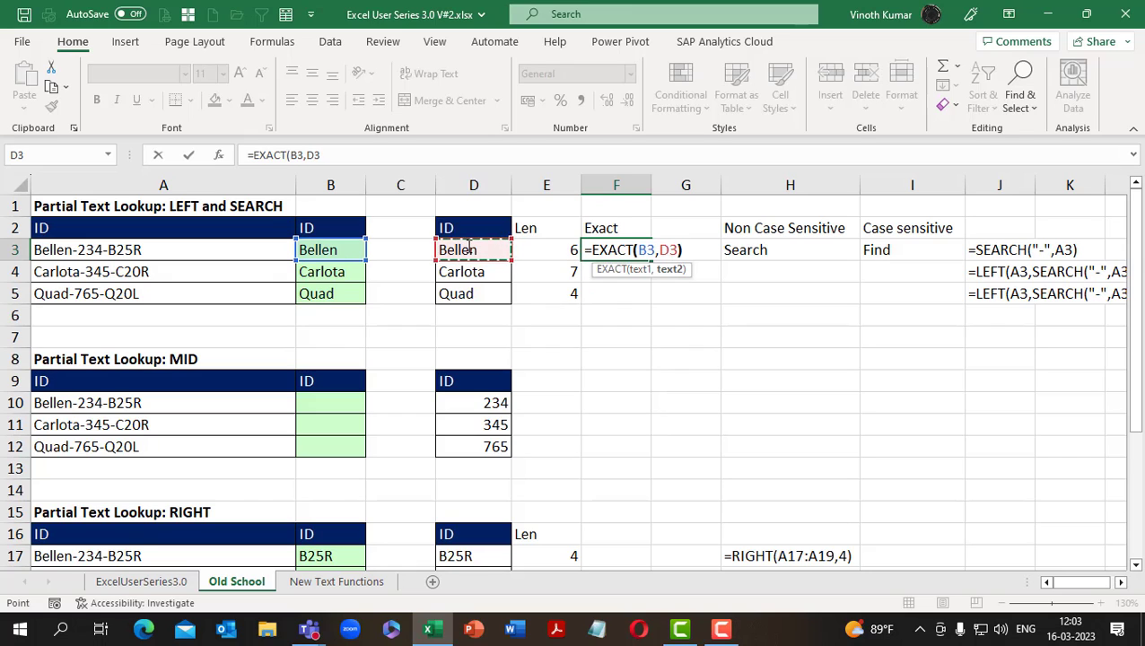
{"action": "key", "text": "Return"}
Step: Fill the EXACT comparison formula from F3 down to F5
{"action": "key", "text": "Up"}
{"action": "key", "text": "shift+Down"}
{"action": "key", "text": "shift+Down"}
{"action": "key", "text": "ctrl+d"}
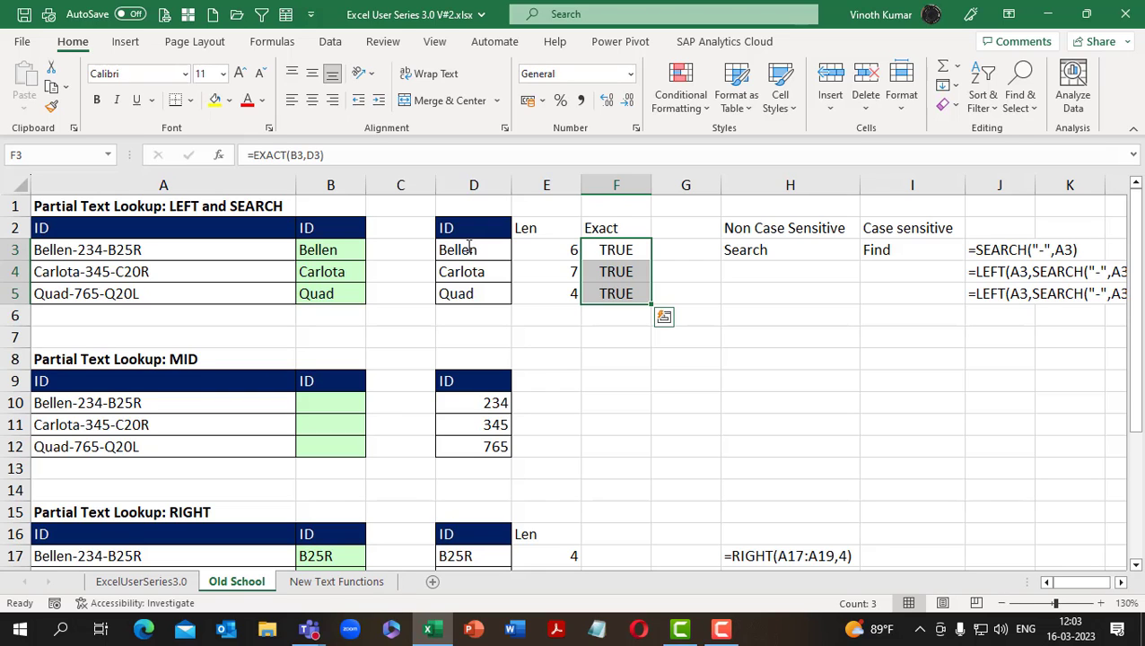
Step: On the New Text Functions sheet, enter =TEXTBEFORE(A3,"-",1) in B3 to extract the text before the first hyphen
{"action": "left_click", "coordinate": [329, 581]}
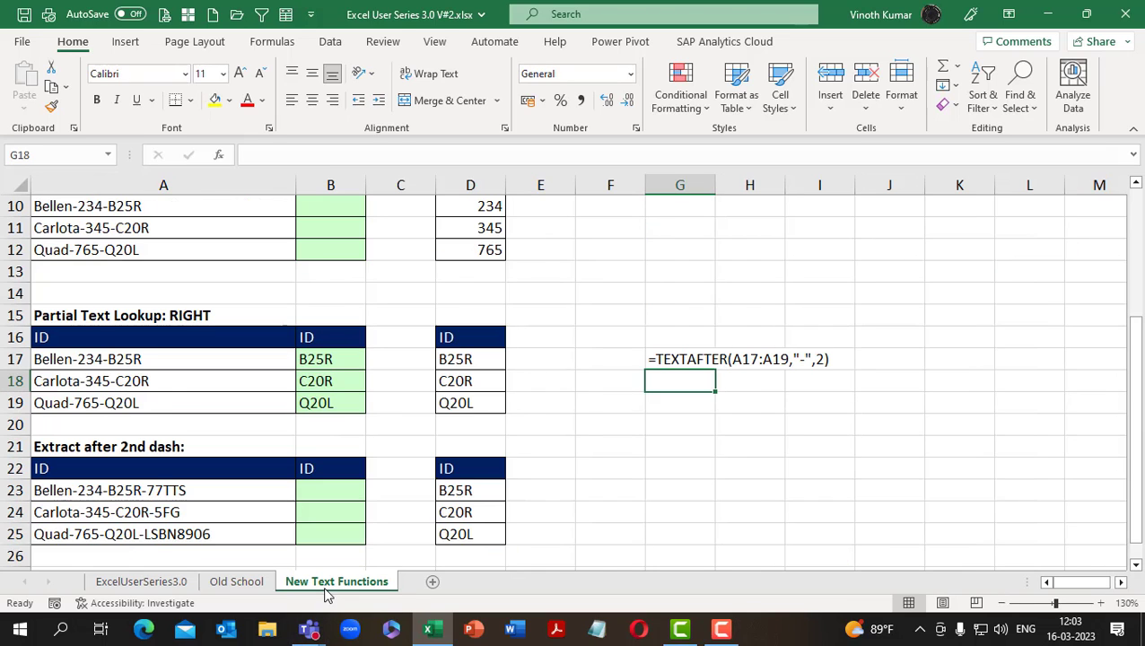
{"action": "scroll", "coordinate": [299, 486], "scroll_direction": "up", "scroll_amount": 3}
{"action": "left_click", "coordinate": [309, 241]}
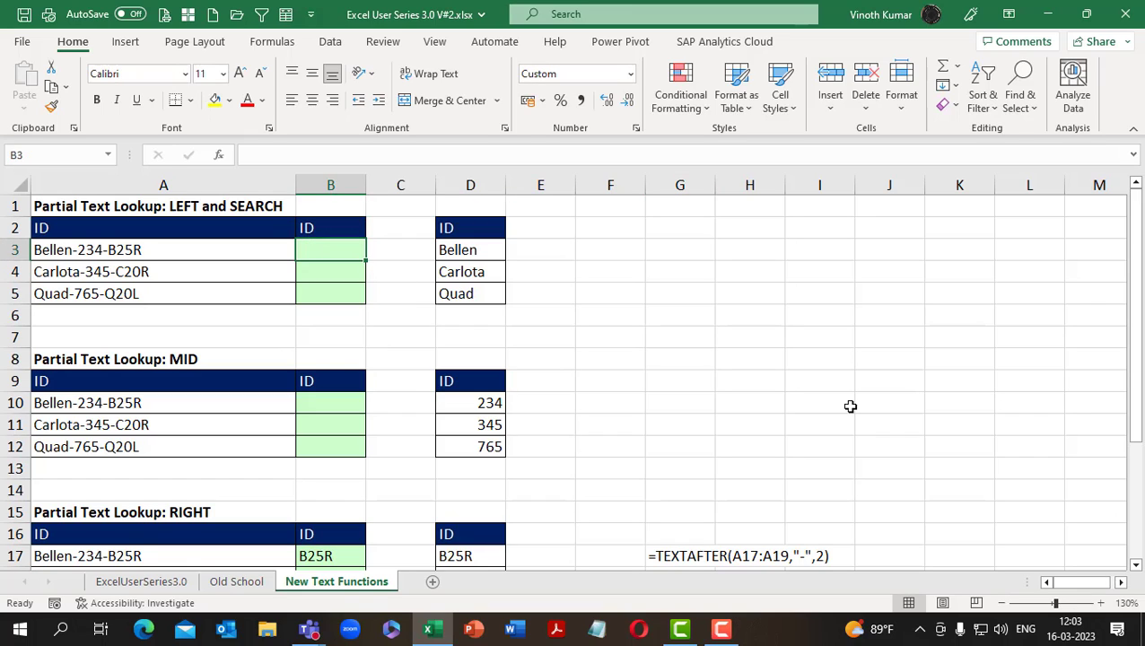
{"action": "type", "text": "="}
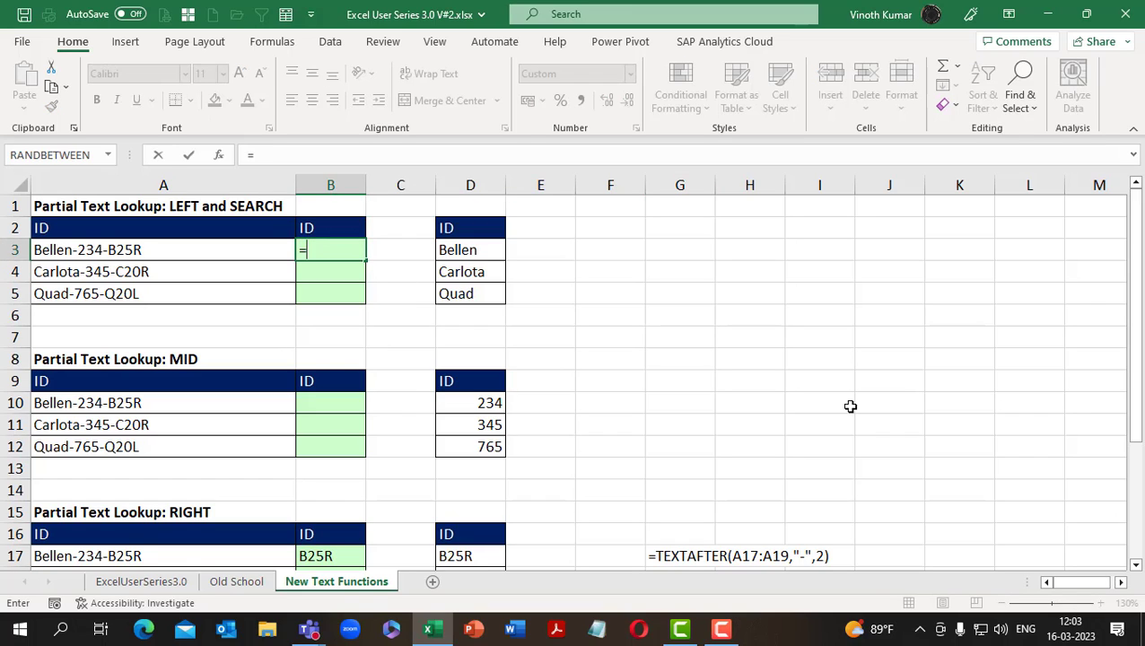
{"action": "type", "text": "tes"}
{"action": "key", "text": "BackSpace"}
{"action": "type", "text": "x"}
{"action": "key", "text": "Down"}
{"action": "key", "text": "Down"}
{"action": "key", "text": "Tab"}
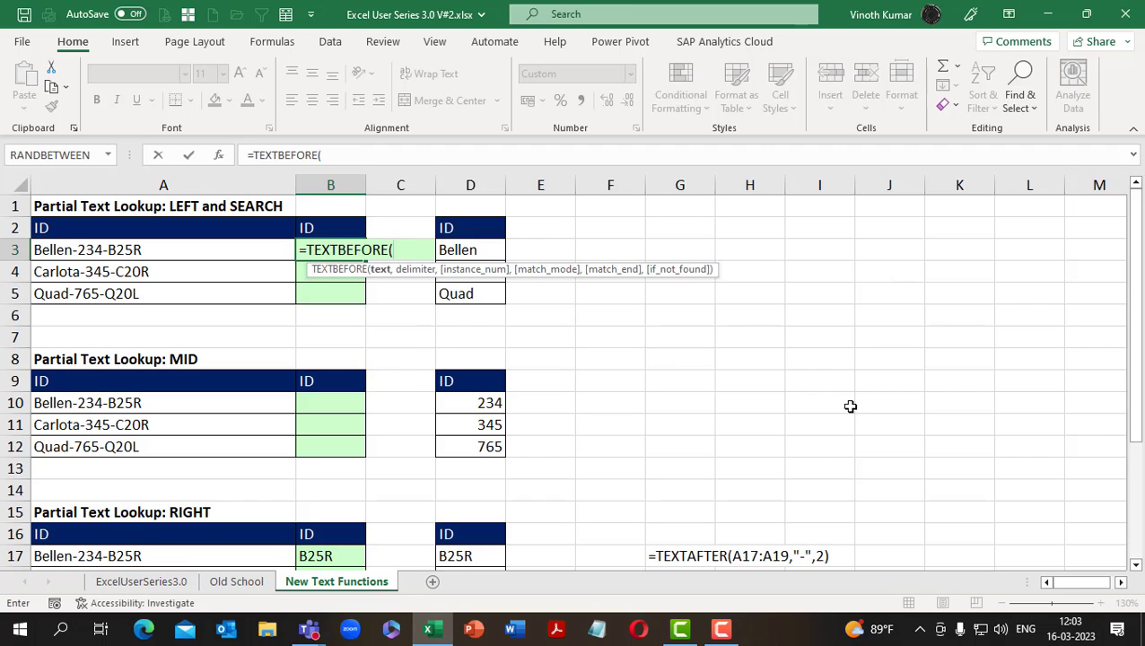
{"action": "key", "text": "Left"}
{"action": "type", "text": ",\""}
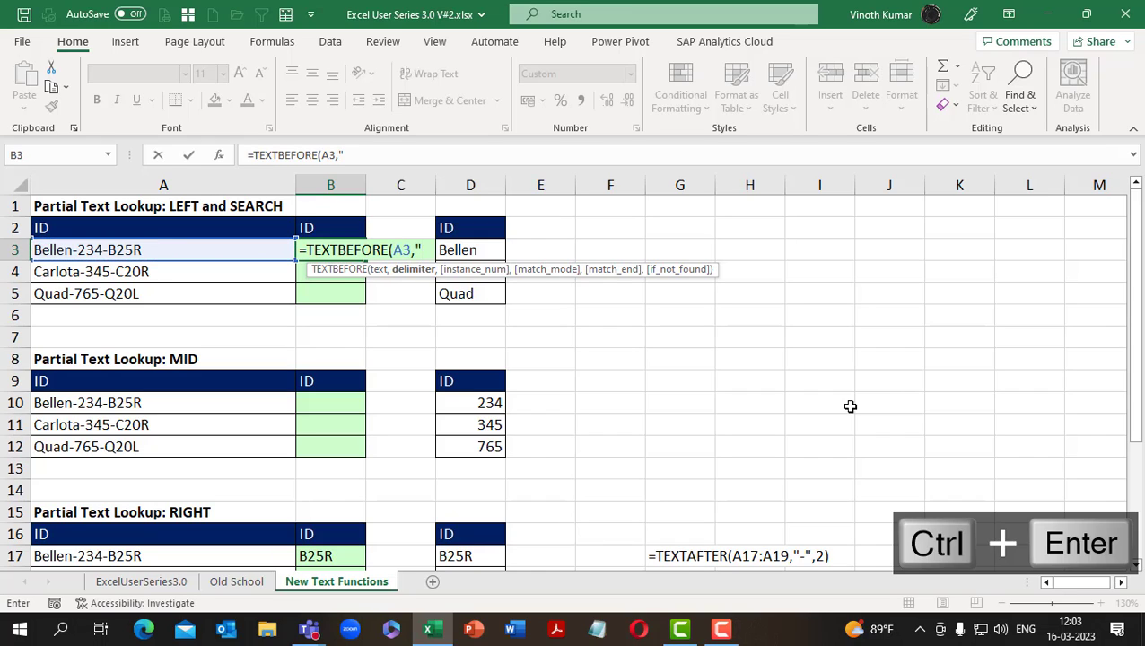
{"action": "type", "text": "-\")"}
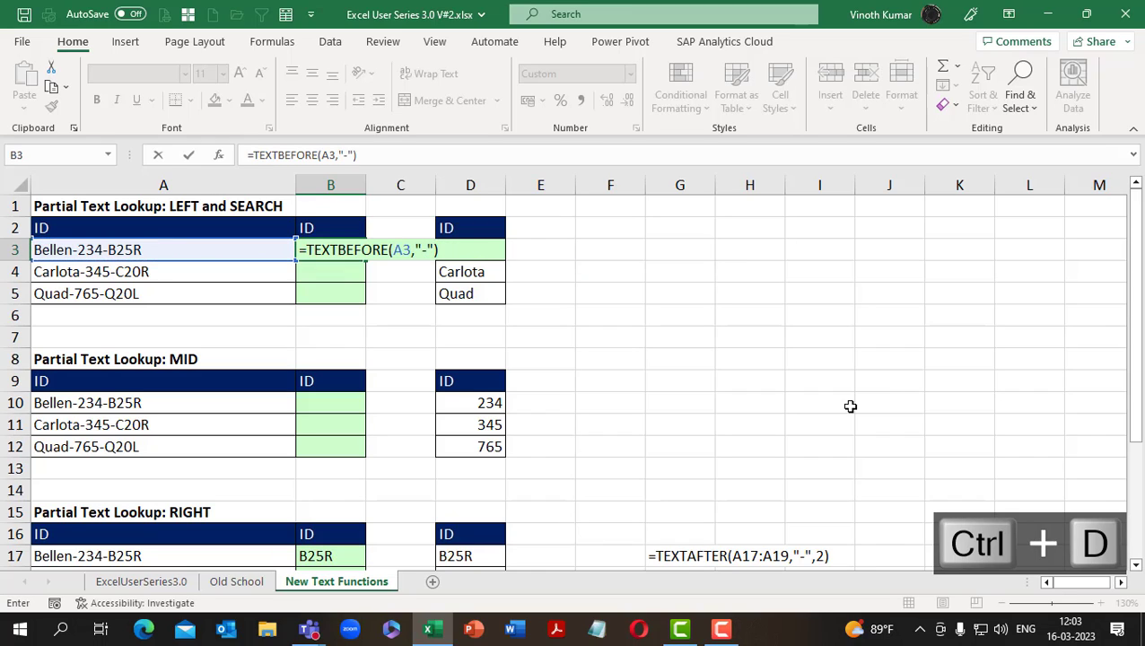
{"action": "key", "text": "BackSpace"}
{"action": "type", "text": ",1"}
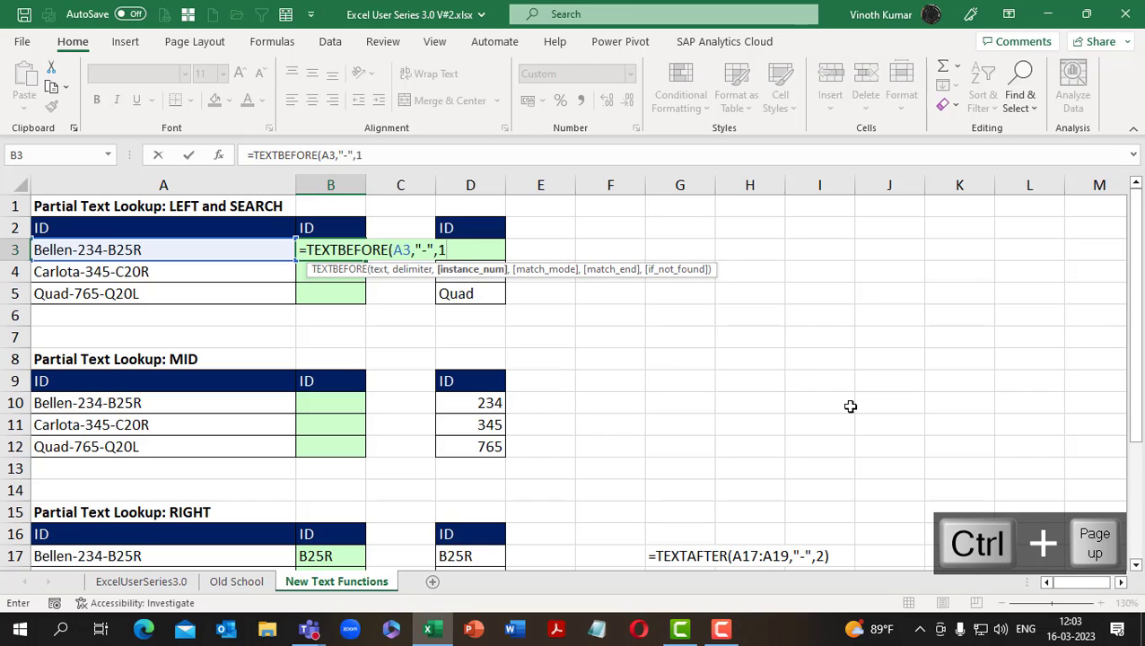
{"action": "type", "text": ")"}
{"action": "key", "text": "ctrl+Return"}
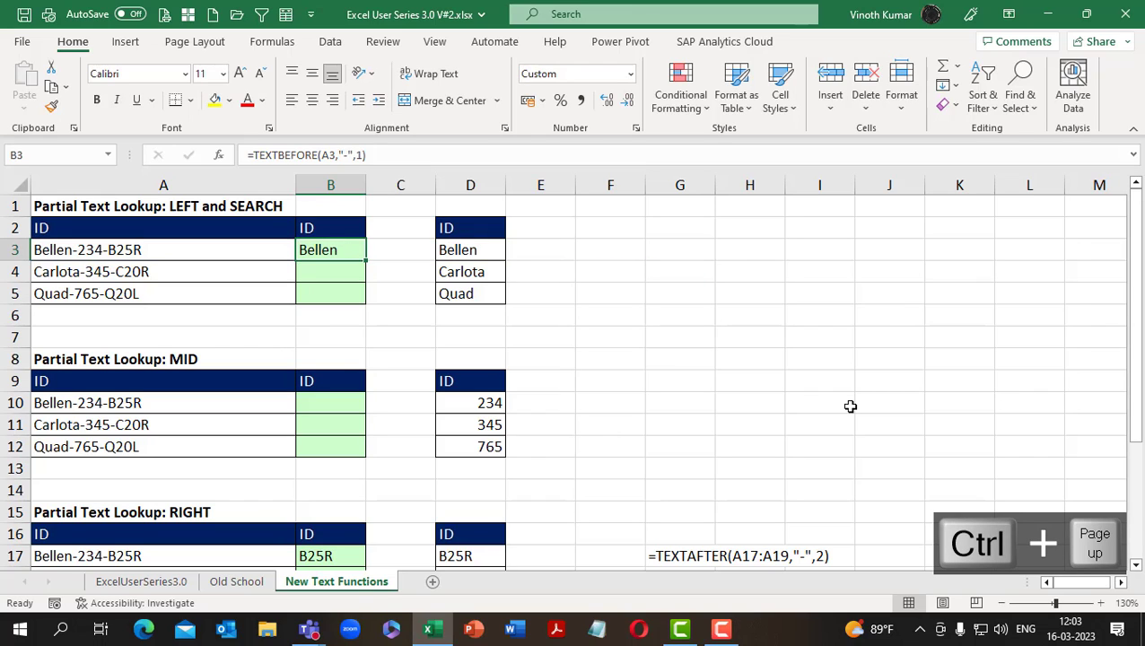
Step: Fill the TEXTBEFORE formula from B3 down to B5
{"action": "key", "text": "shift+Down"}
{"action": "key", "text": "shift+Down"}
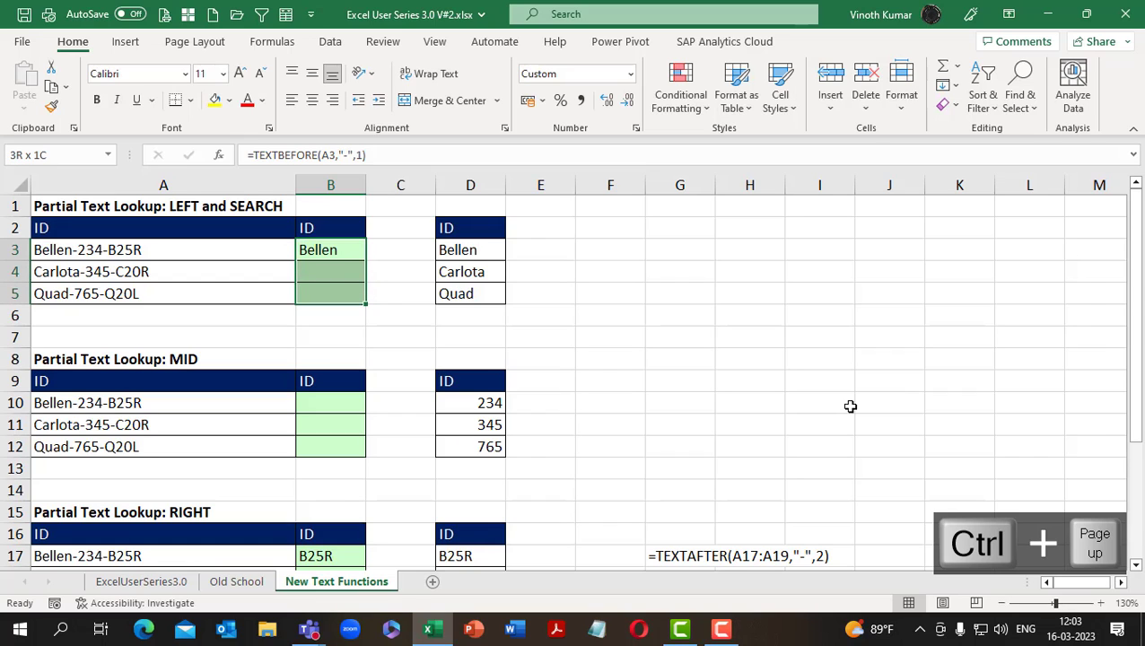
{"action": "key", "text": "ctrl+d"}
Step: Document the TEXTBEFORE formula by entering a FORMULATEXT formula in G3 that references B3
{"action": "key", "text": "Right"}
{"action": "key", "text": "Right"}
{"action": "key", "text": "Right"}
{"action": "key", "text": "Right"}
{"action": "key", "text": "Right"}
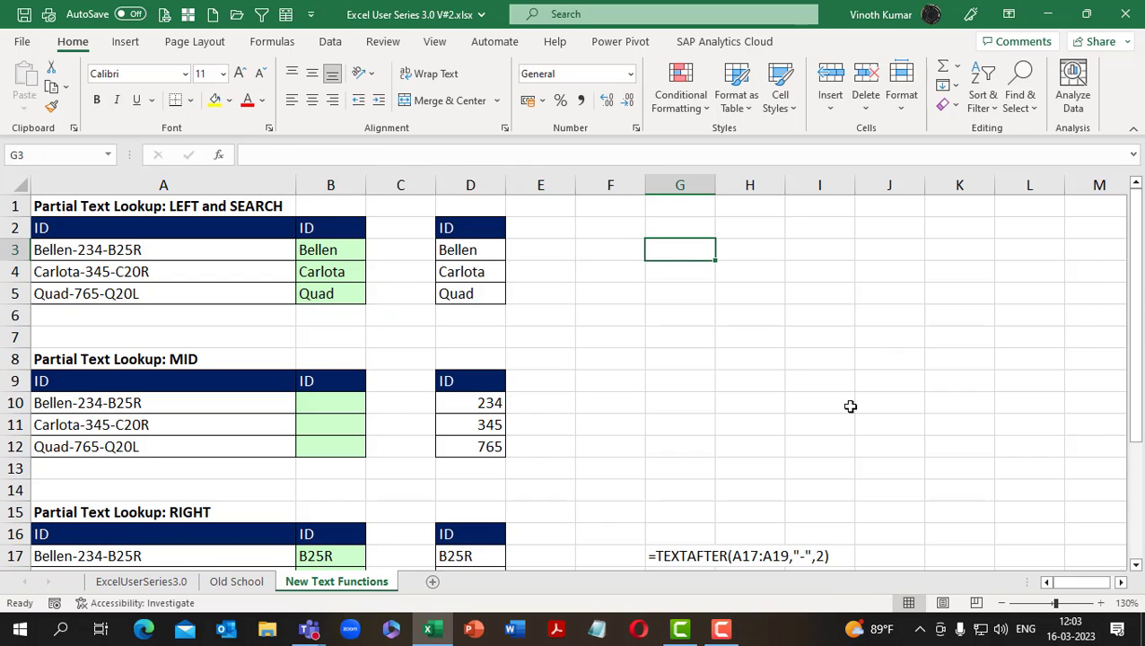
{"action": "type", "text": "=form"}
{"action": "key", "text": "Tab"}
{"action": "key", "text": "Left"}
{"action": "key", "text": "Left"}
{"action": "key", "text": "Left"}
{"action": "key", "text": "Left"}
{"action": "key", "text": "Left"}
{"action": "key", "text": "ctrl+Page_Down"}
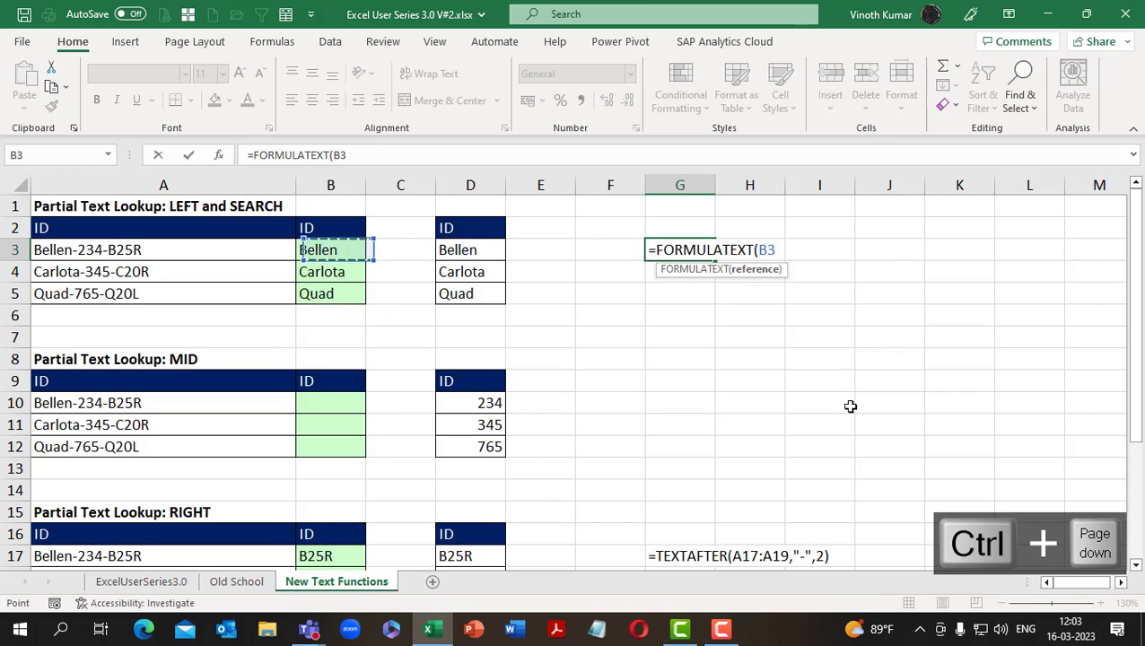
{"action": "key", "text": "Return"}
Step: Examine the documented SEARCH and LEFT formula stages in J3:J5 of the Old School sheet
{"action": "key", "text": "ctrl+Page_Up"}
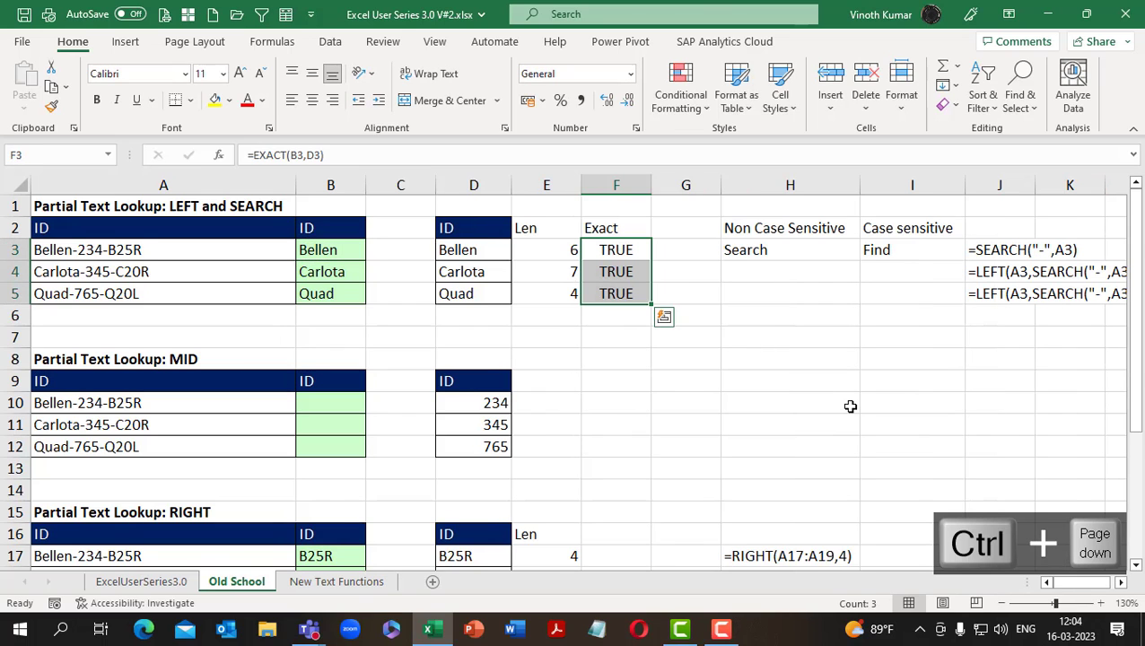
{"action": "key", "text": "ctrl+shift+Down"}
{"action": "key", "text": "Right"}
{"action": "key", "text": "Right"}
{"action": "key", "text": "Right"}
{"action": "key", "text": "Right"}
{"action": "key", "text": "Right"}
{"action": "key", "text": "Right"}
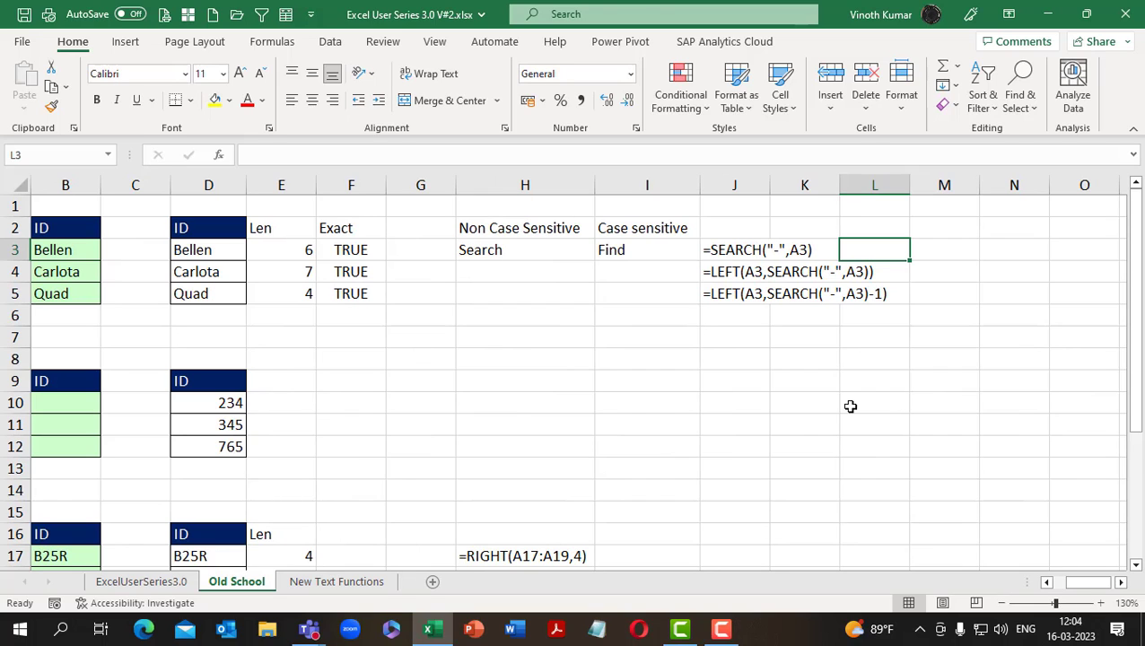
Step: Clear the TEXTBEFORE formulas from B3:B5 on the New Text Functions sheet
{"action": "key", "text": "ctrl+Page_Down"}
{"action": "key", "text": "Left"}
{"action": "key", "text": "Left"}
{"action": "key", "text": "Left"}
{"action": "key", "text": "Left"}
{"action": "key", "text": "Left"}
{"action": "key", "text": "Up"}
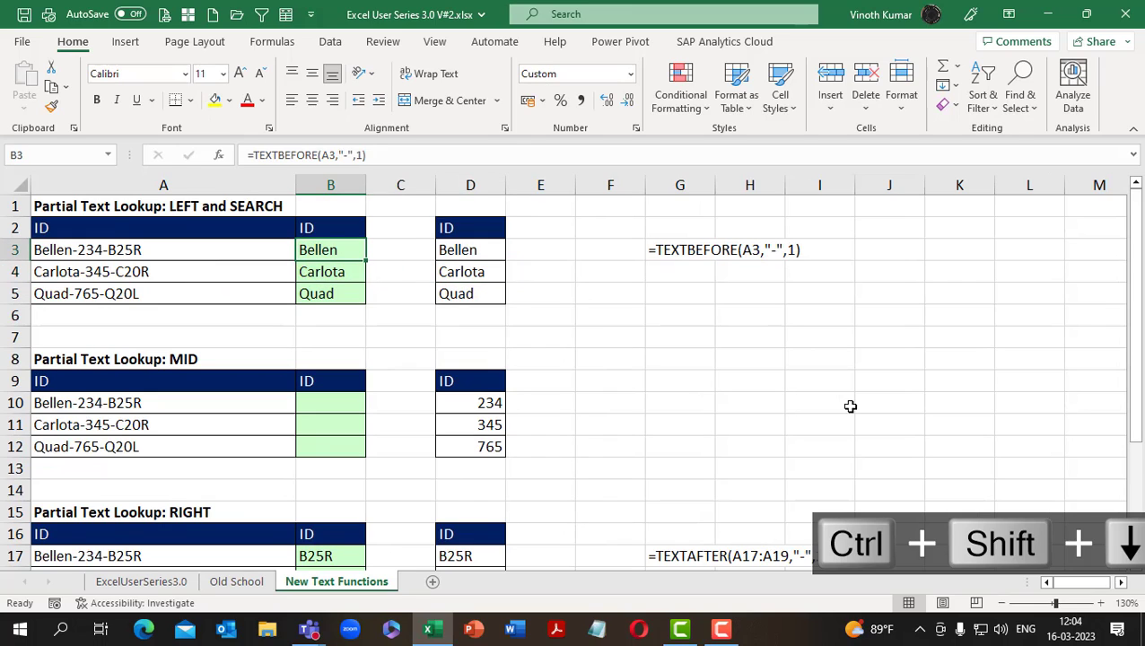
{"action": "key", "text": "ctrl+shift+Down"}
{"action": "key", "text": "Delete"}
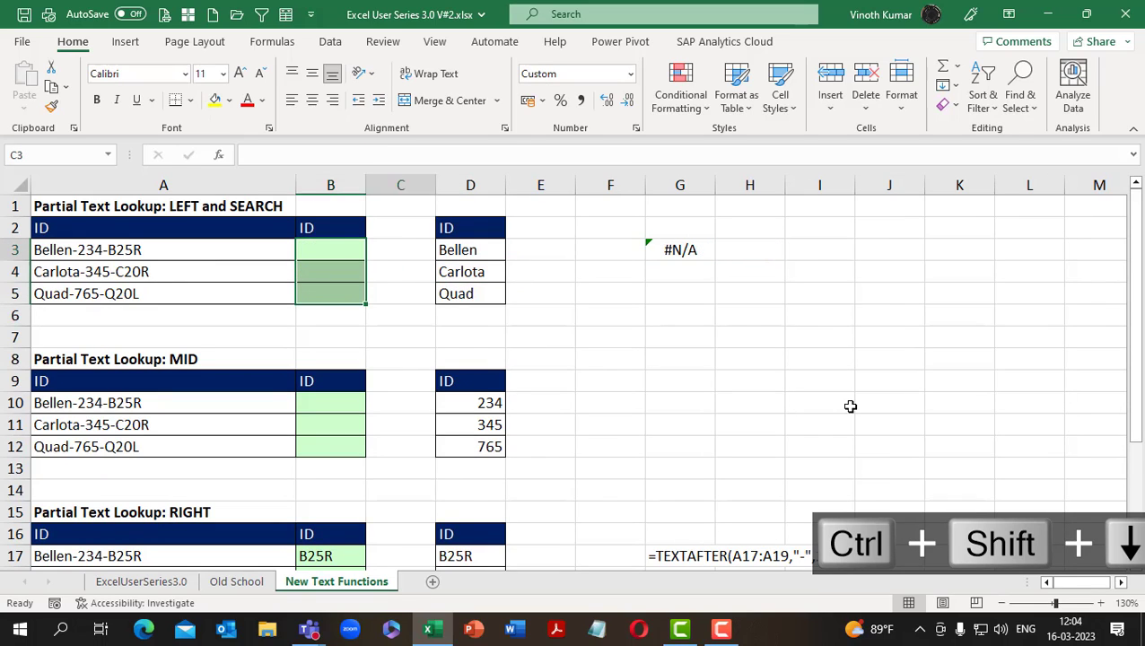
Step: Enter the single spilling formula =TEXTBEFORE(A3:A5,"-",1) in B3 to extract all three ID prefixes at once
{"action": "type", "text": "=text"}
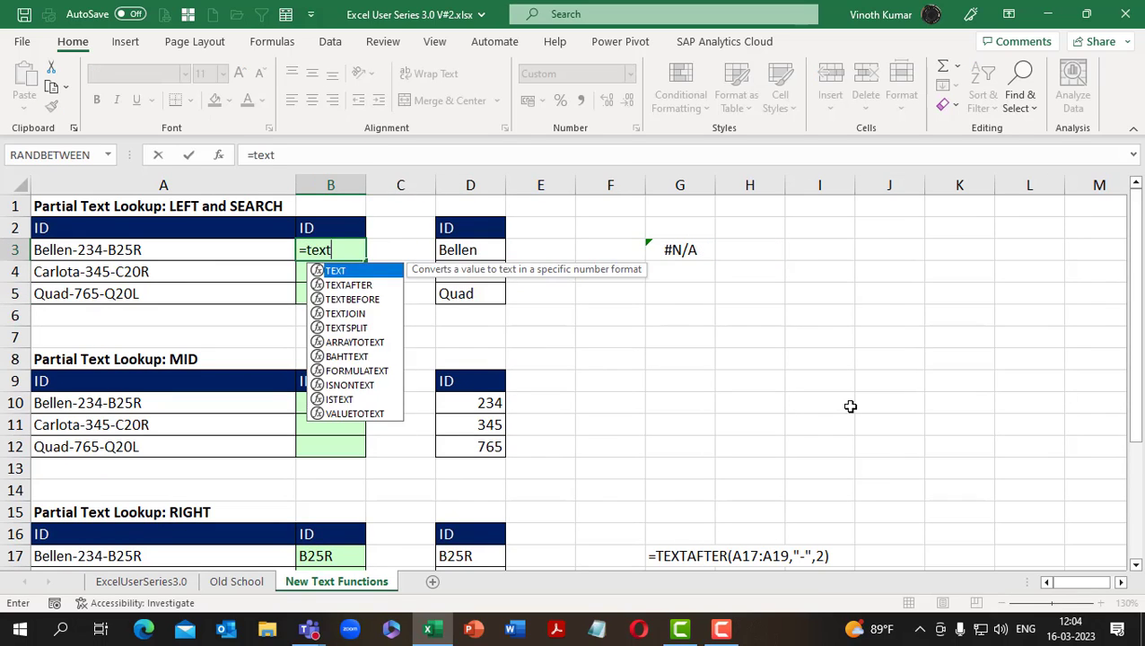
{"action": "key", "text": "Down"}
{"action": "key", "text": "Down"}
{"action": "key", "text": "Tab"}
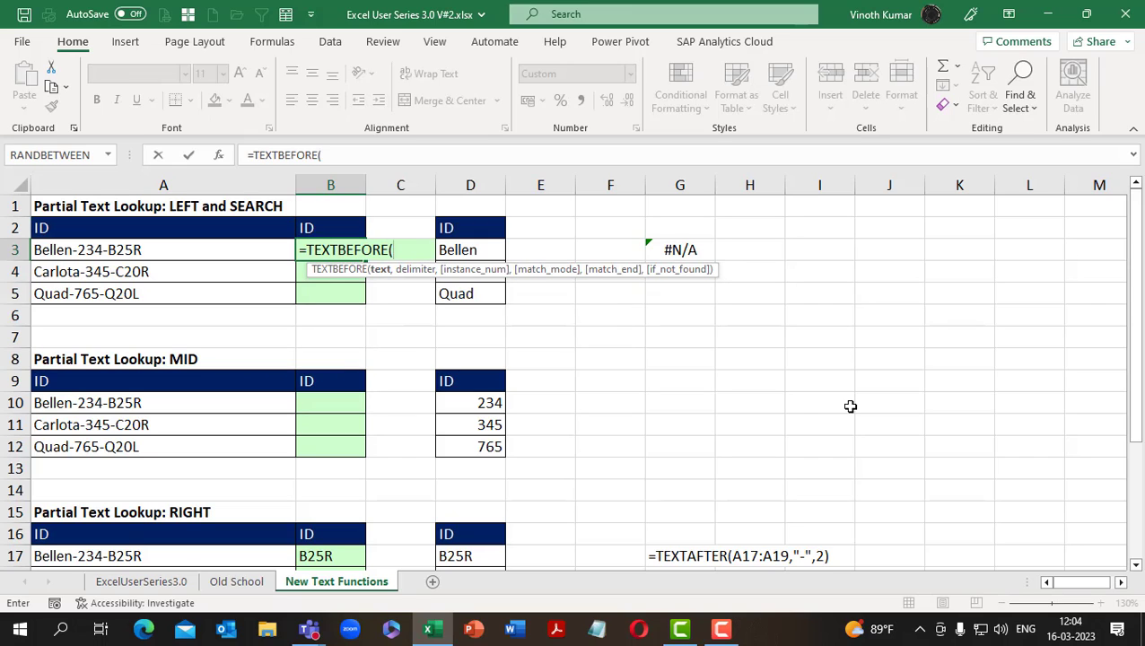
{"action": "key", "text": "Left"}
{"action": "key", "text": "ctrl+shift+Down"}
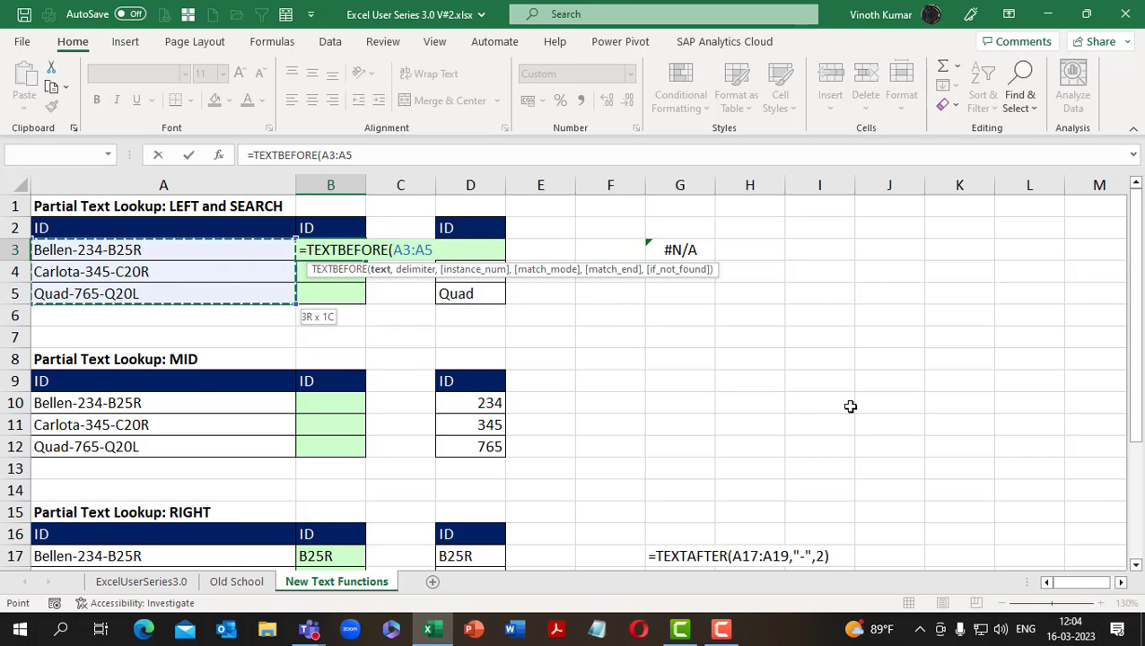
{"action": "type", "text": ",\"-\",1)"}
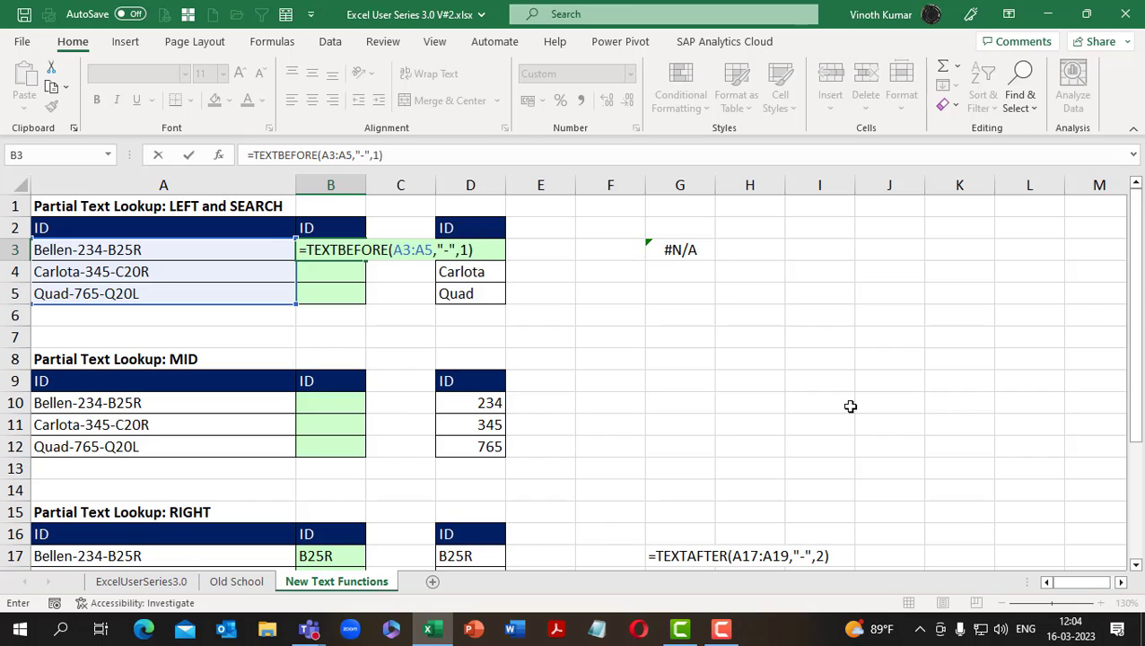
{"action": "key", "text": "Return"}
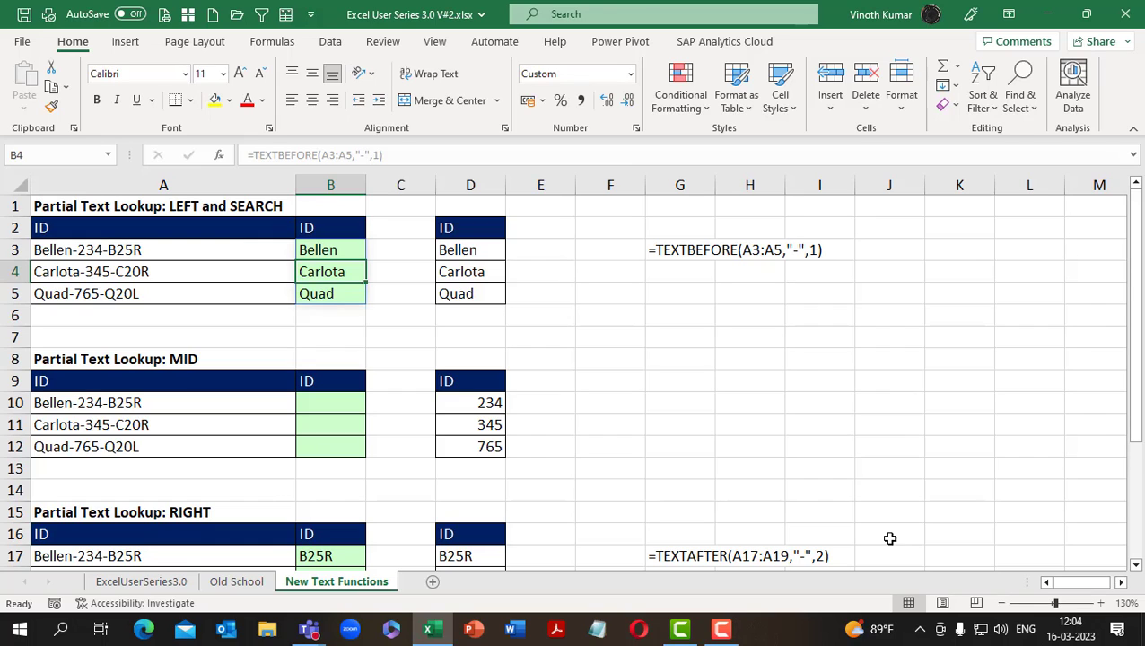
Step: Highlight the search-versus-find case-sensitivity note in H2:I3 of the Old School sheet in yellow
{"action": "left_click", "coordinate": [236, 582]}
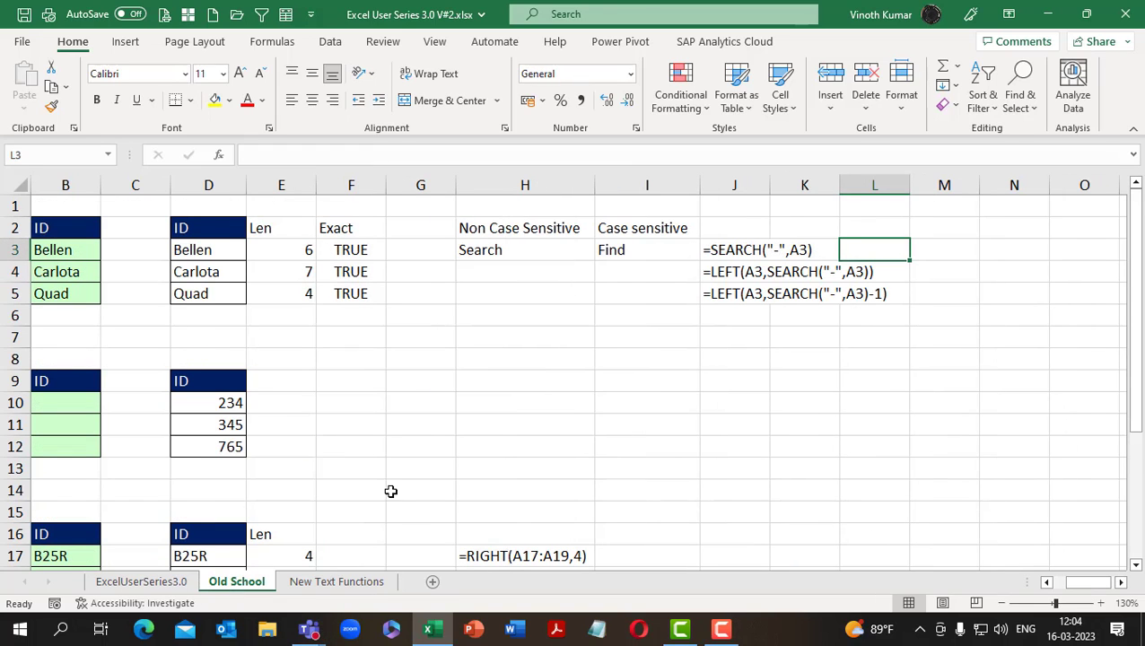
{"action": "left_click_drag", "start_coordinate": [1064, 584], "coordinate": [1050, 600]}
{"action": "key", "text": "ctrl+b"}
{"action": "key", "text": "ctrl+u"}
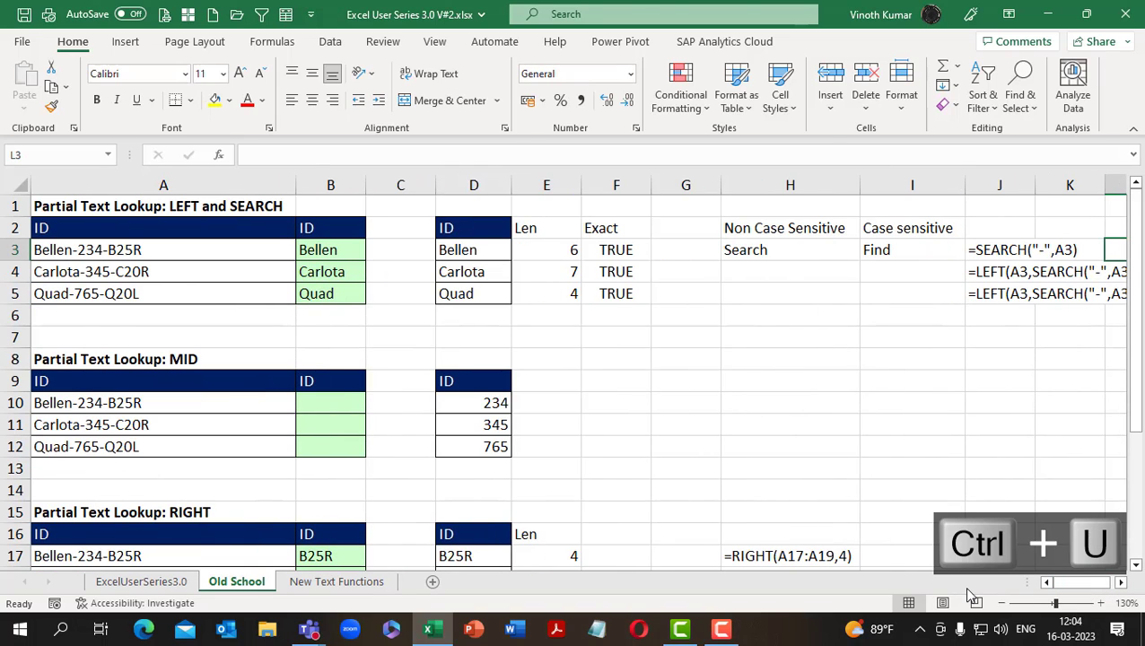
{"action": "left_click_drag", "start_coordinate": [777, 230], "coordinate": [875, 239]}
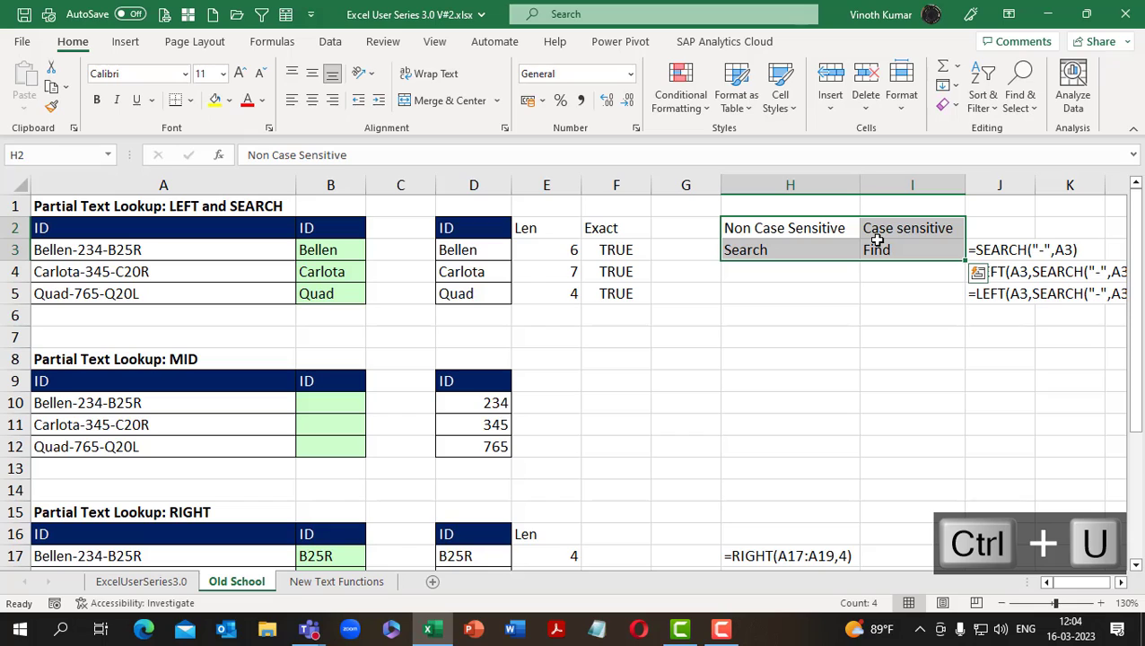
{"action": "left_click", "coordinate": [214, 99]}
Step: Make the Non Case Sensitive and Case sensitive headings in H2:I2 bold and underlined
{"action": "left_click_drag", "start_coordinate": [776, 231], "coordinate": [929, 230]}
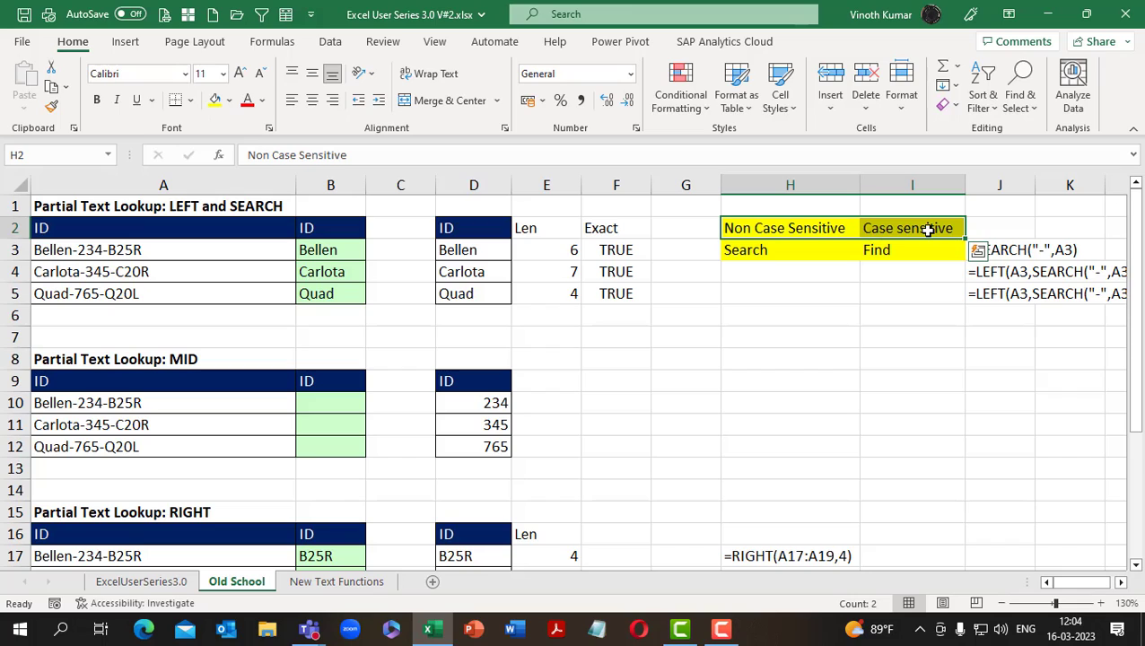
{"action": "key", "text": "ctrl+b"}
{"action": "key", "text": "ctrl+u"}
{"action": "left_click", "coordinate": [917, 330]}
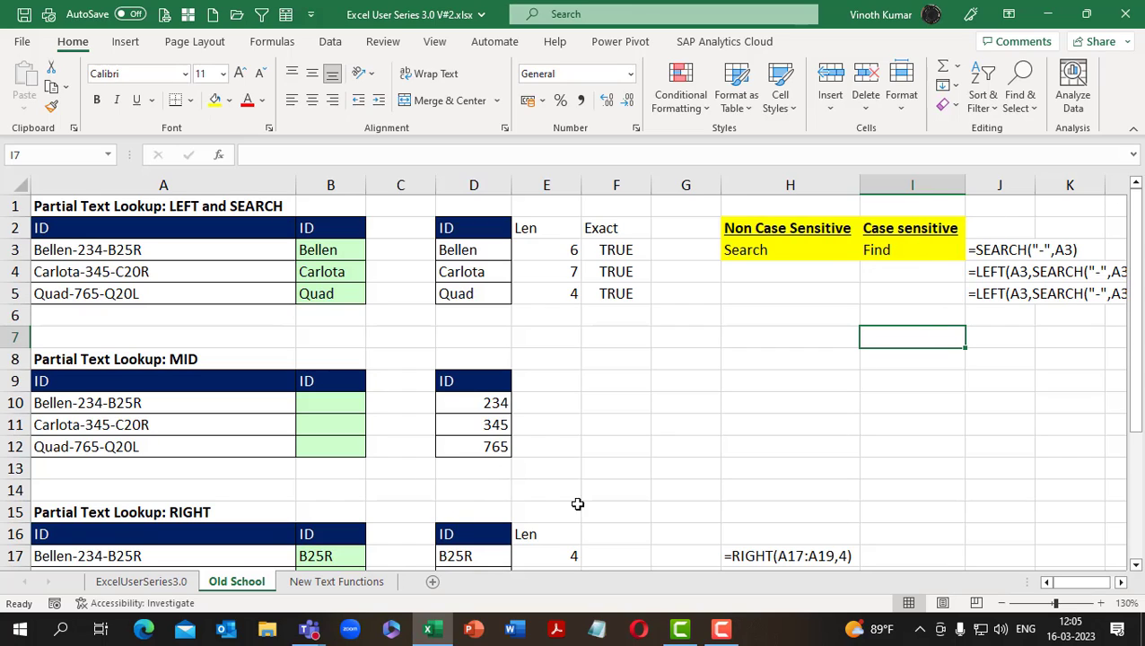
Step: Review the remaining Old School exercises down to Extract after 2nd dash, check the New Text Functions sheet, and return to the ExcelUserSeries3.0 sheet
{"action": "scroll", "coordinate": [494, 462], "scroll_direction": "down", "scroll_amount": 2}
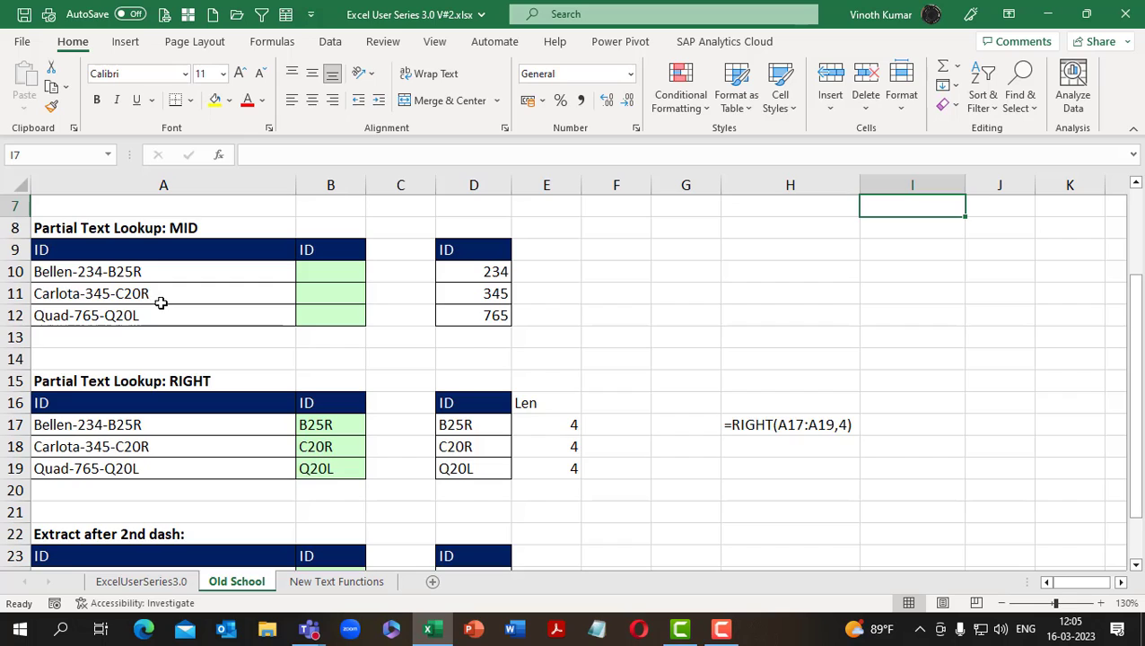
{"action": "scroll", "coordinate": [154, 302], "scroll_direction": "down", "scroll_amount": 2}
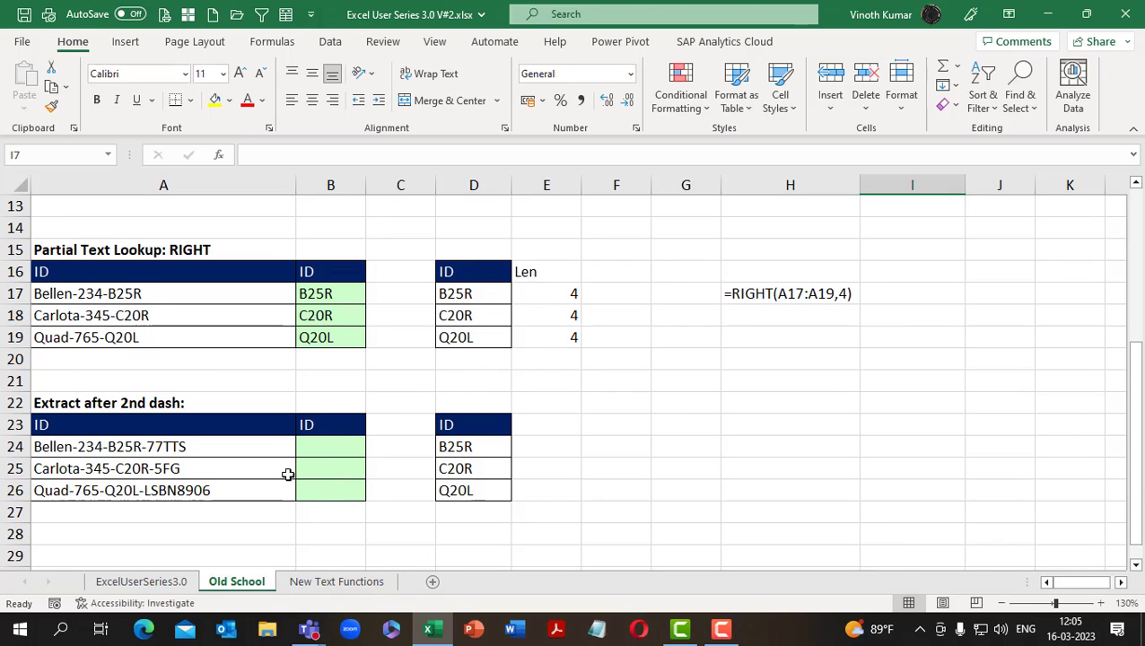
{"action": "left_click", "coordinate": [296, 583]}
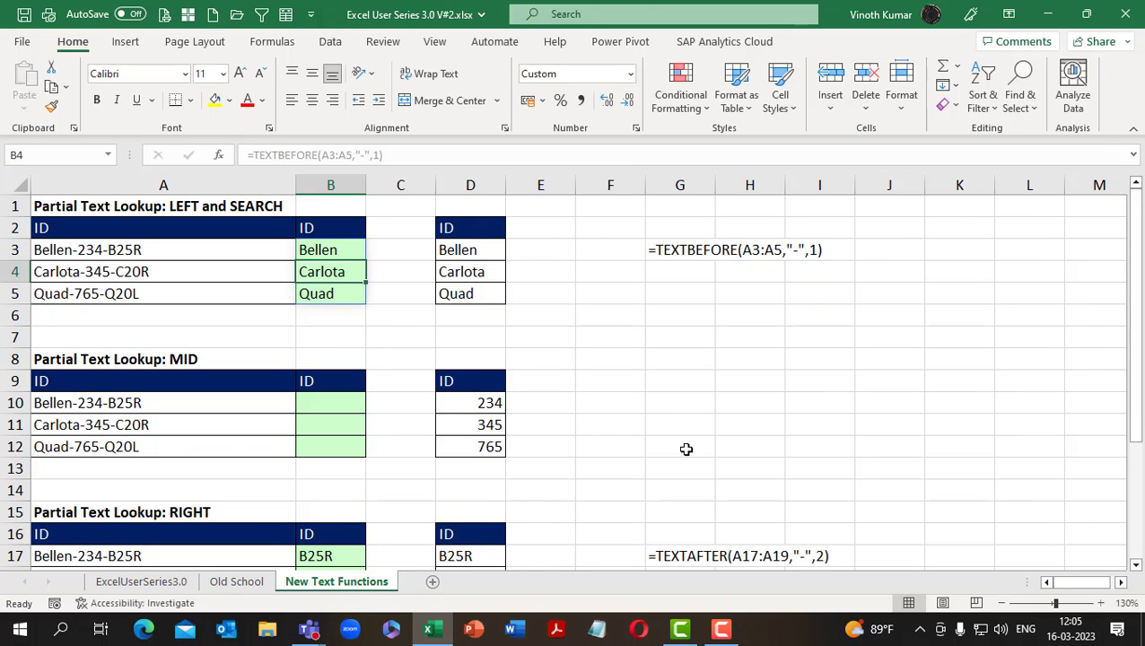
{"action": "left_click", "coordinate": [138, 583]}
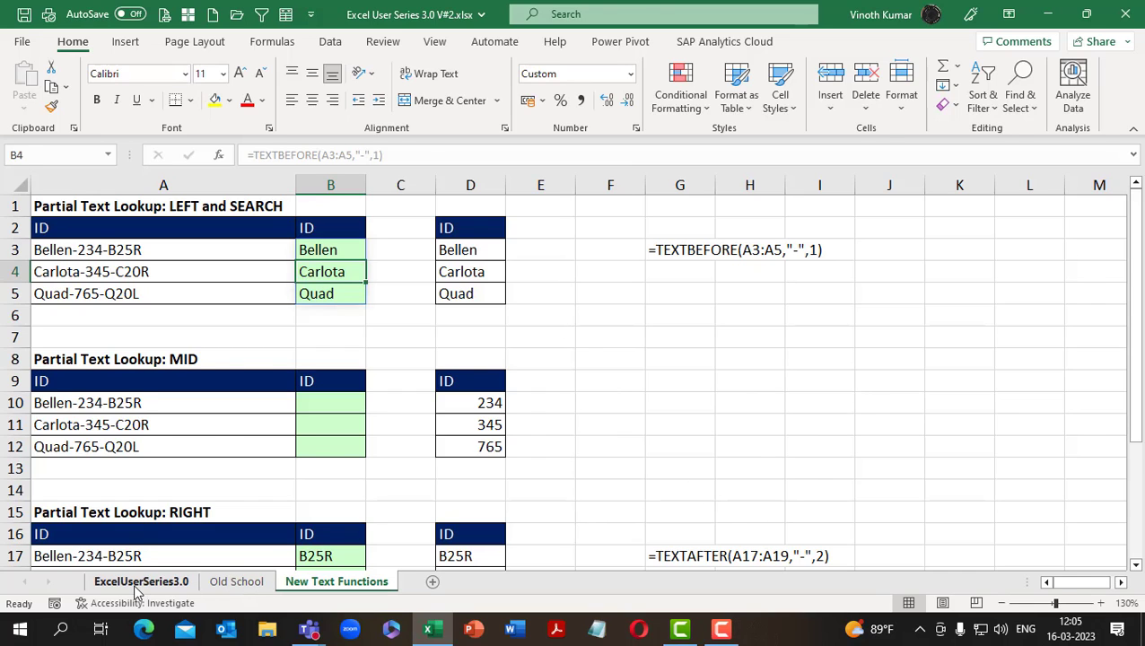